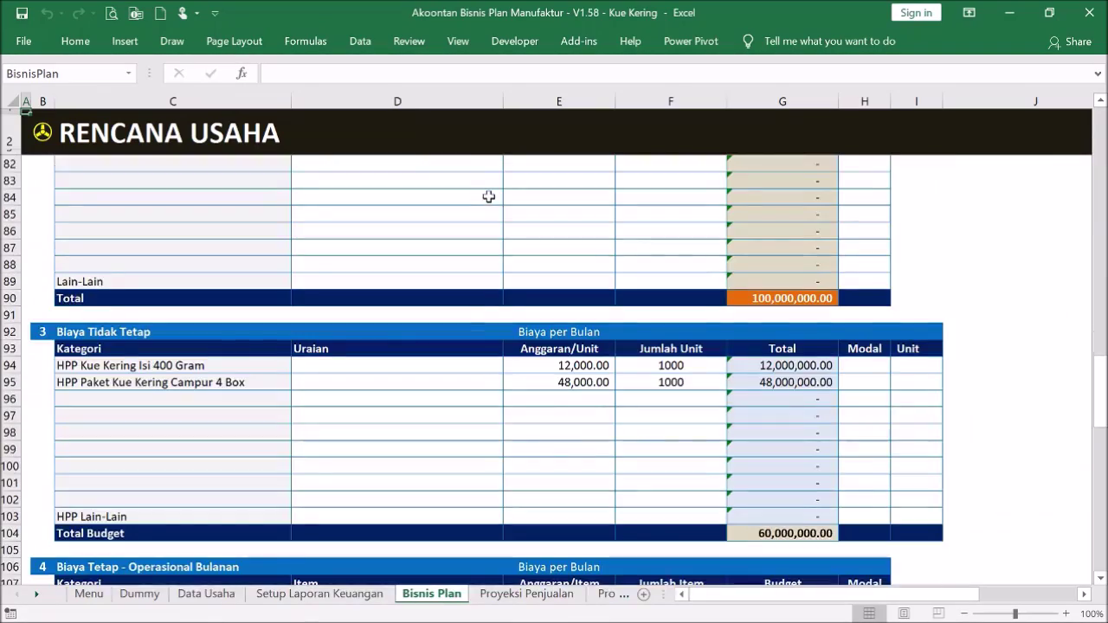
Step: Look over the variable cost and monthly fixed operating cost sections of the business plan, then return to the capital tables
scroll(488, 196, "down", 6)
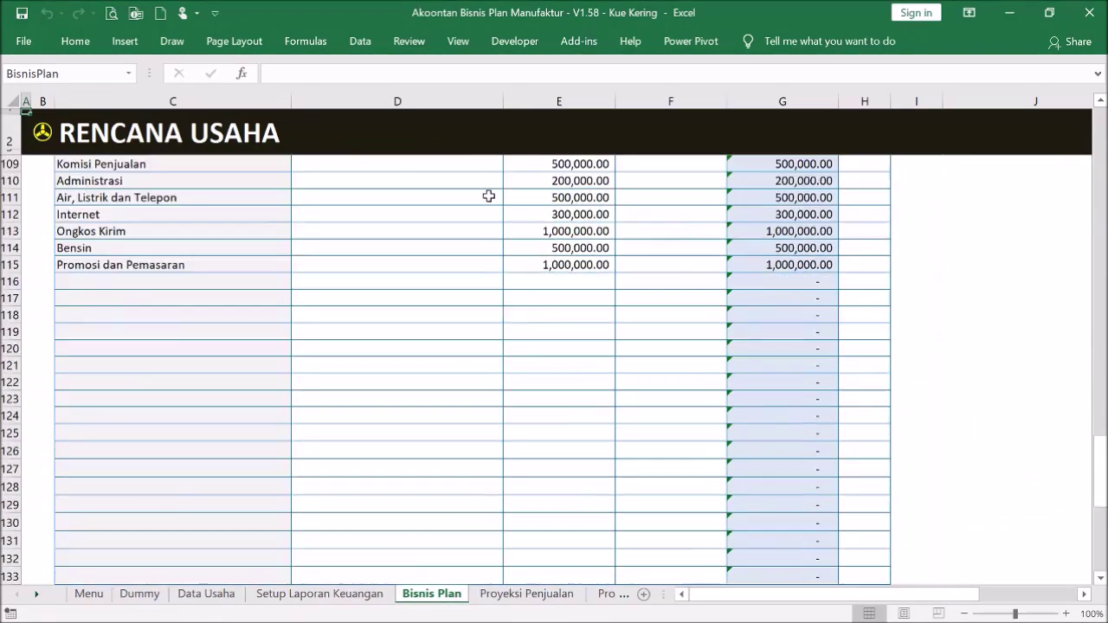
scroll(488, 197, "up", 5)
scroll(488, 196, "up", 20)
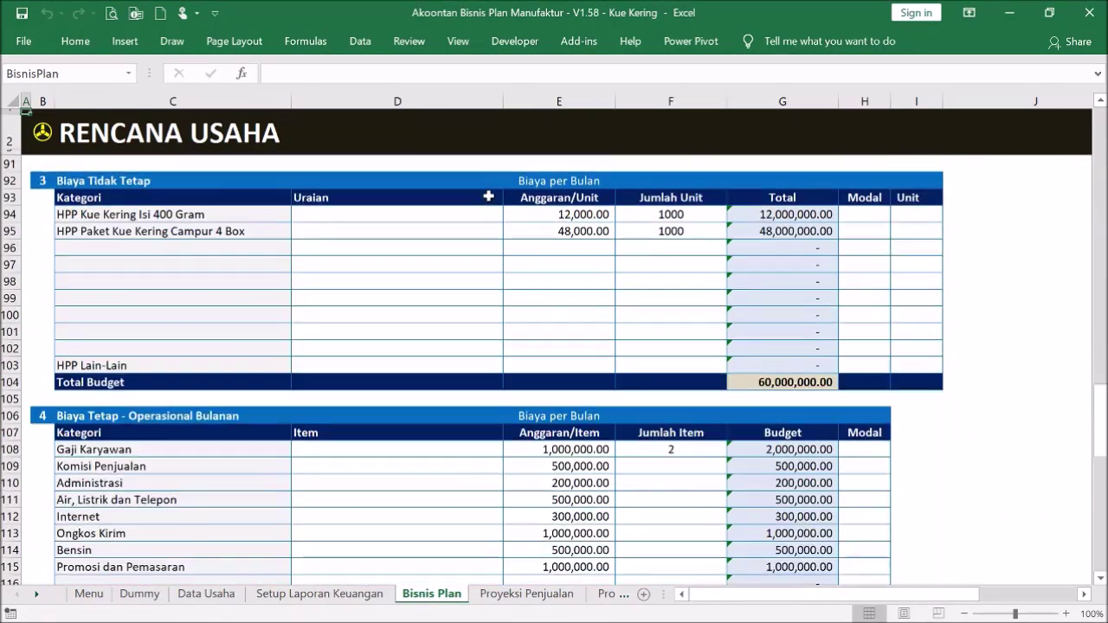
scroll(488, 197, "up", 7)
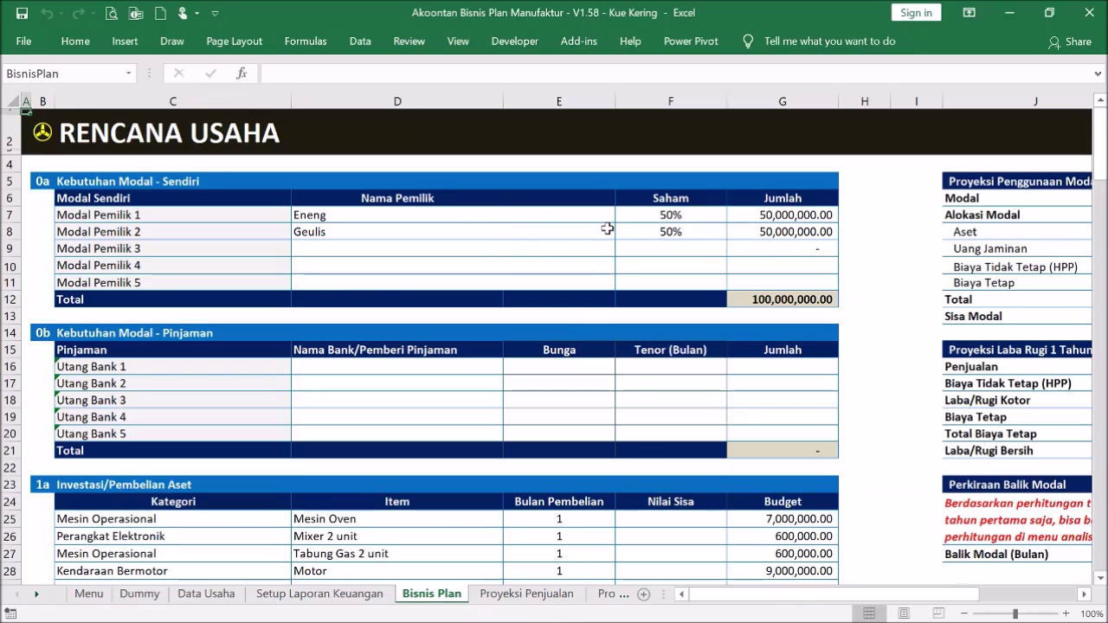
Step: Review the owner names and share percentages in the Kebutuhan Modal - Sendiri table
left_click(545, 219)
left_click(430, 217)
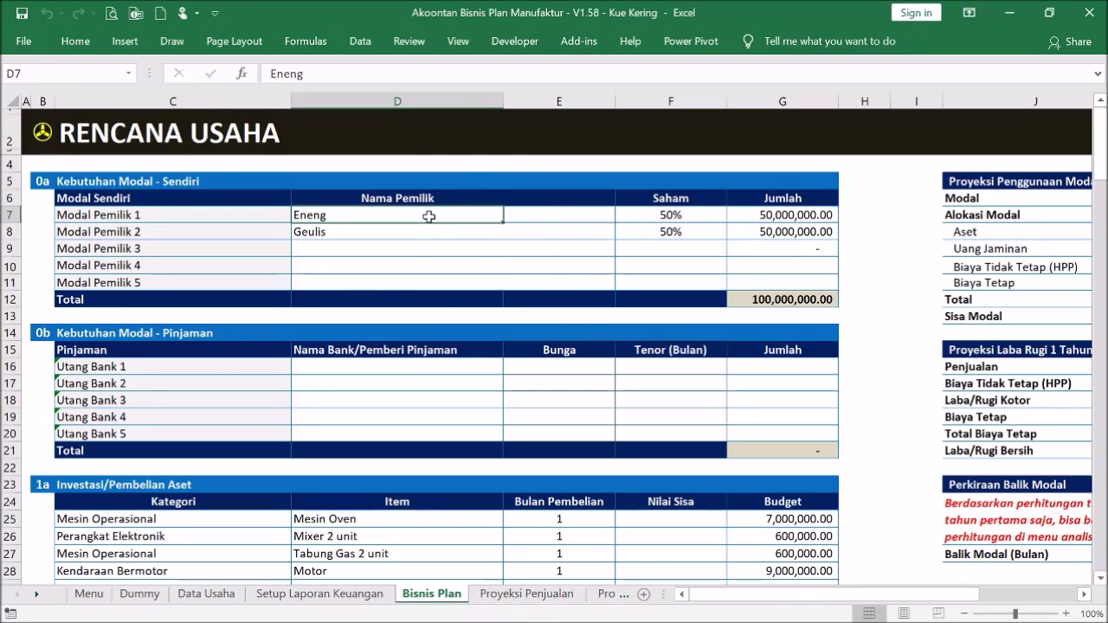
left_click(341, 233)
left_click(347, 221)
left_click(357, 234)
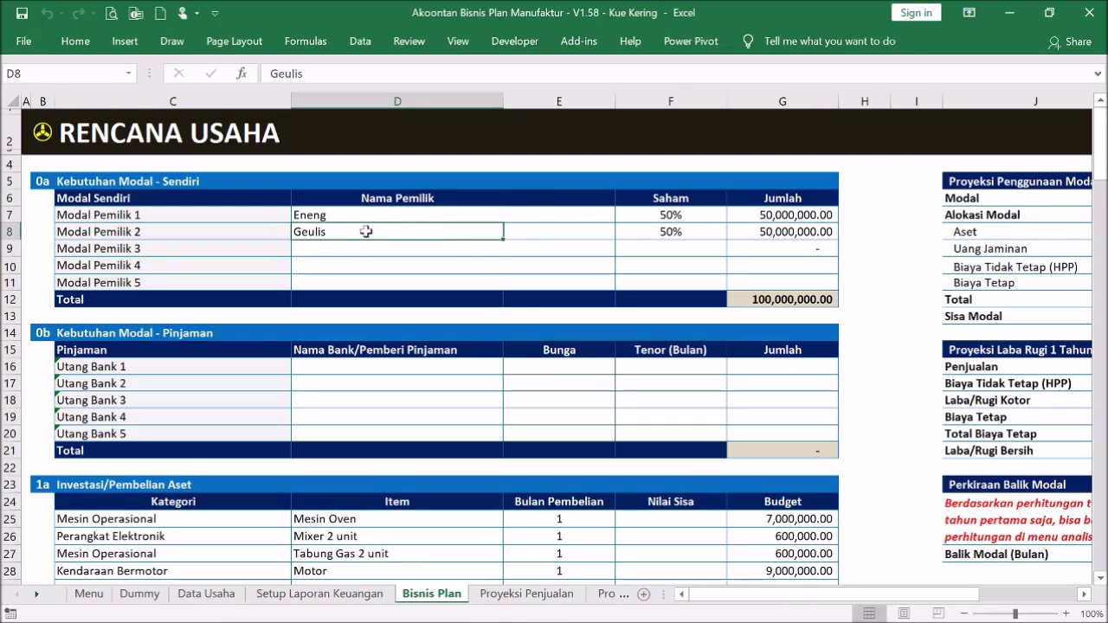
left_click(672, 216)
left_click_drag(672, 217, 694, 229)
left_click(694, 229)
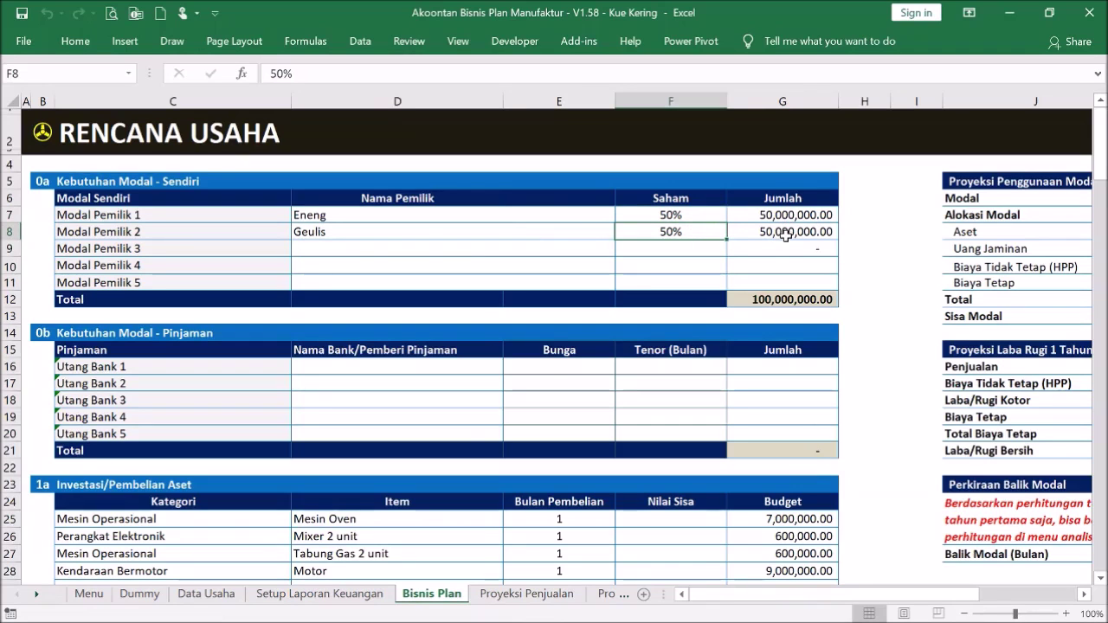
Step: Enter BCA as the lender for Utang Bank 1 with an interest rate of 3%
scroll(549, 281, "down", 1)
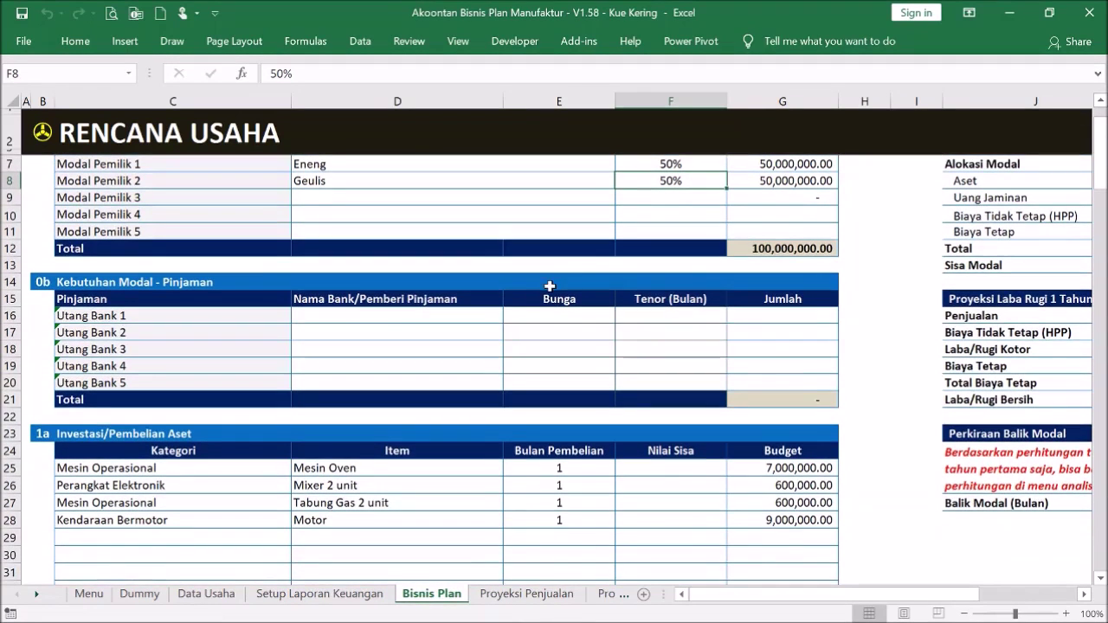
left_click(438, 318)
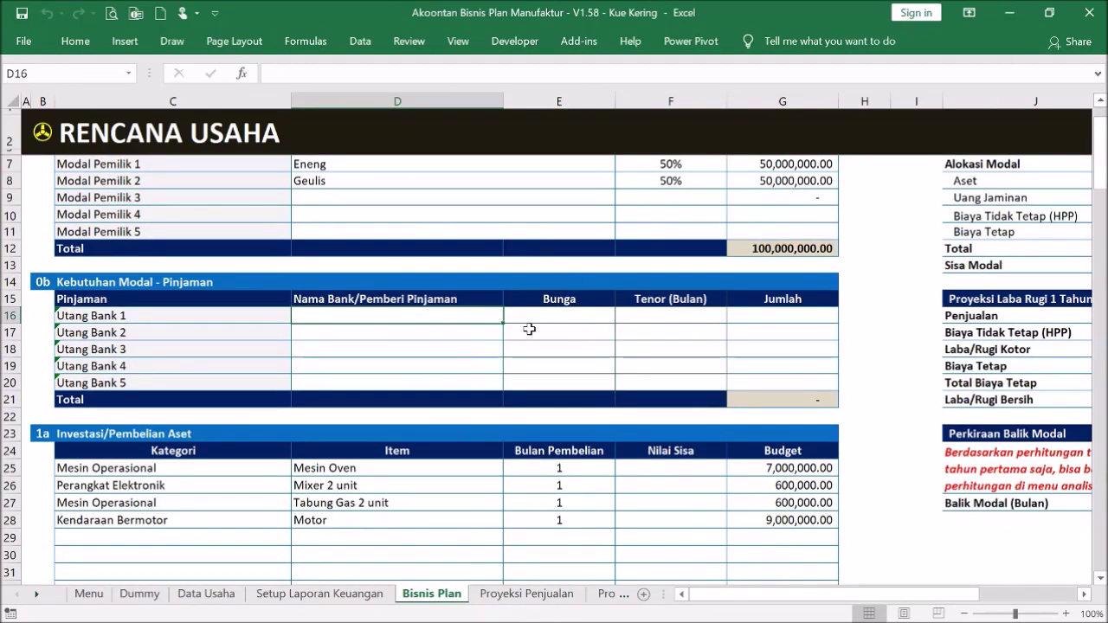
type("BCA")
left_click(566, 317)
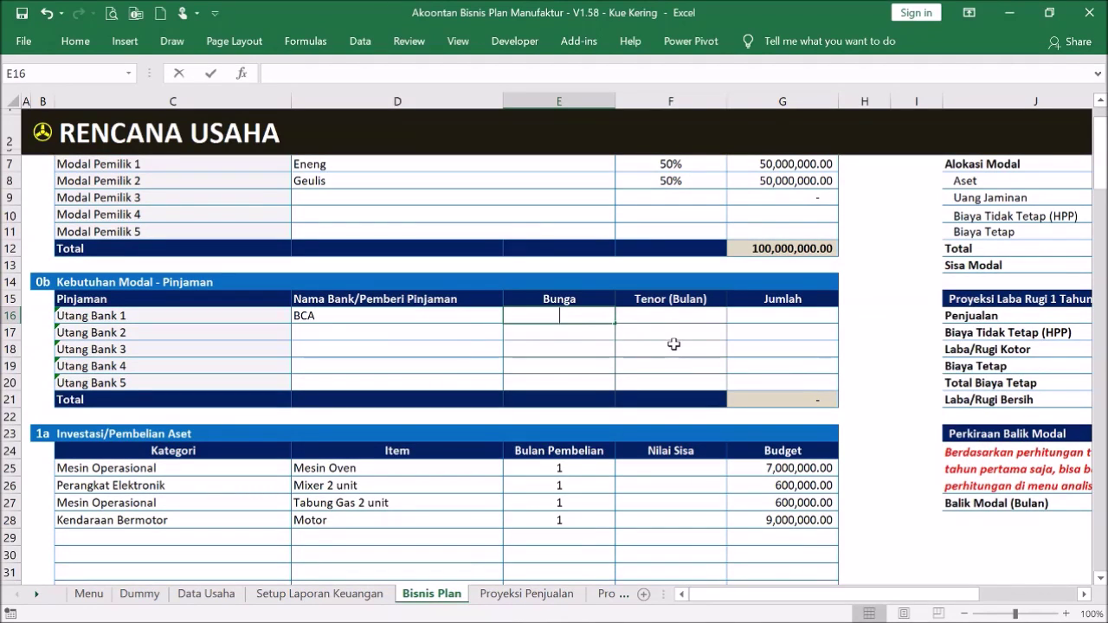
type("3%")
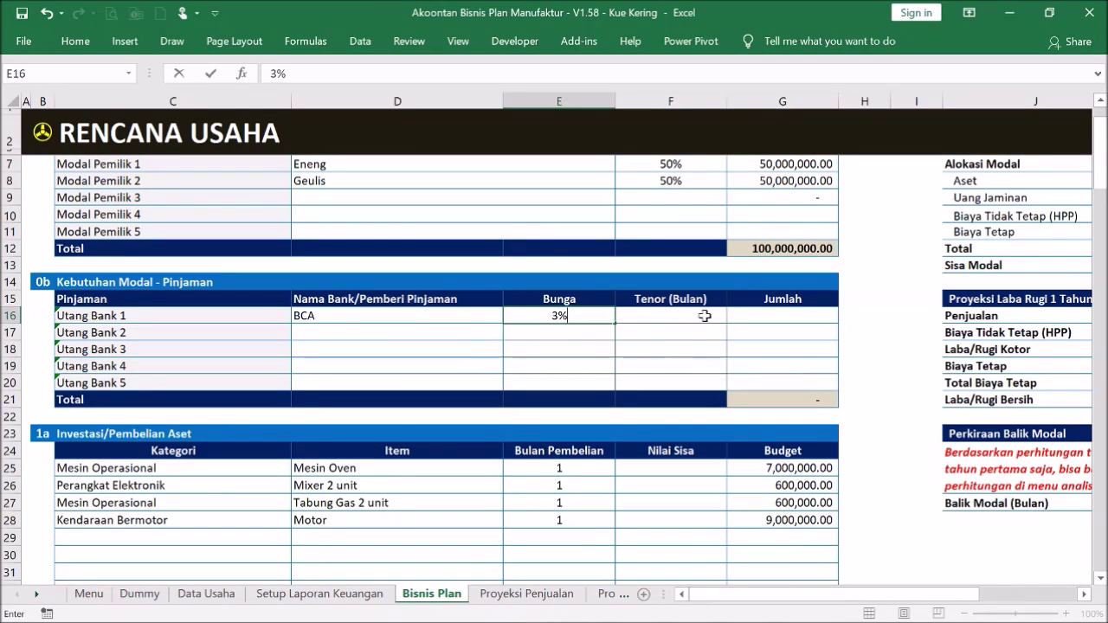
Step: Set the Utang Bank 1 loan tenor to 24 months and its amount to 100,000,000
left_click(704, 316)
scroll(731, 376, "up", 1)
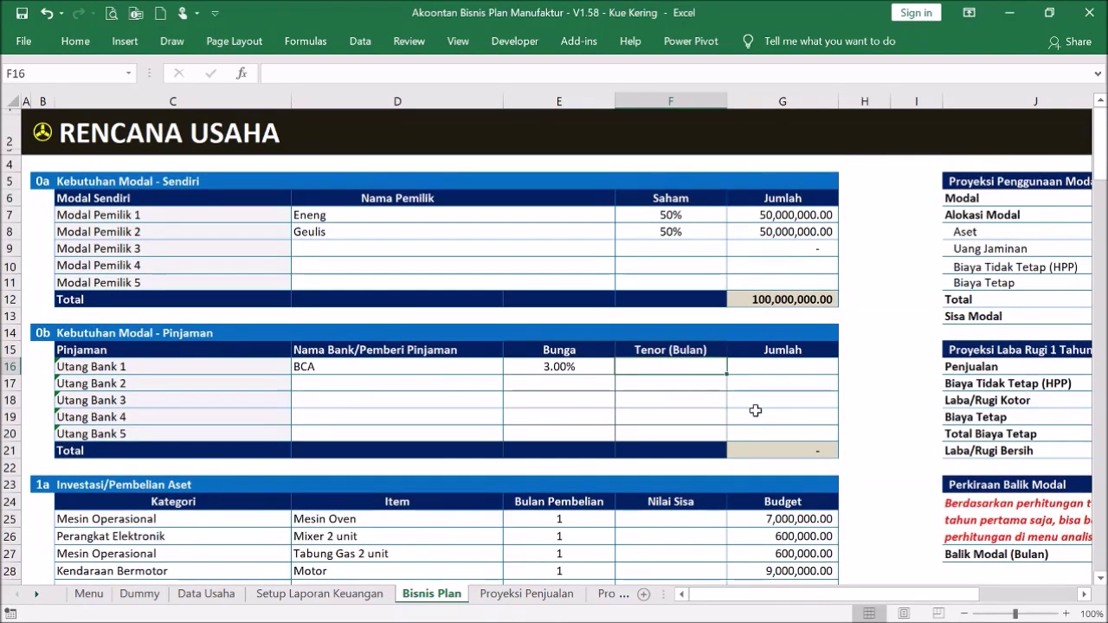
type("2")
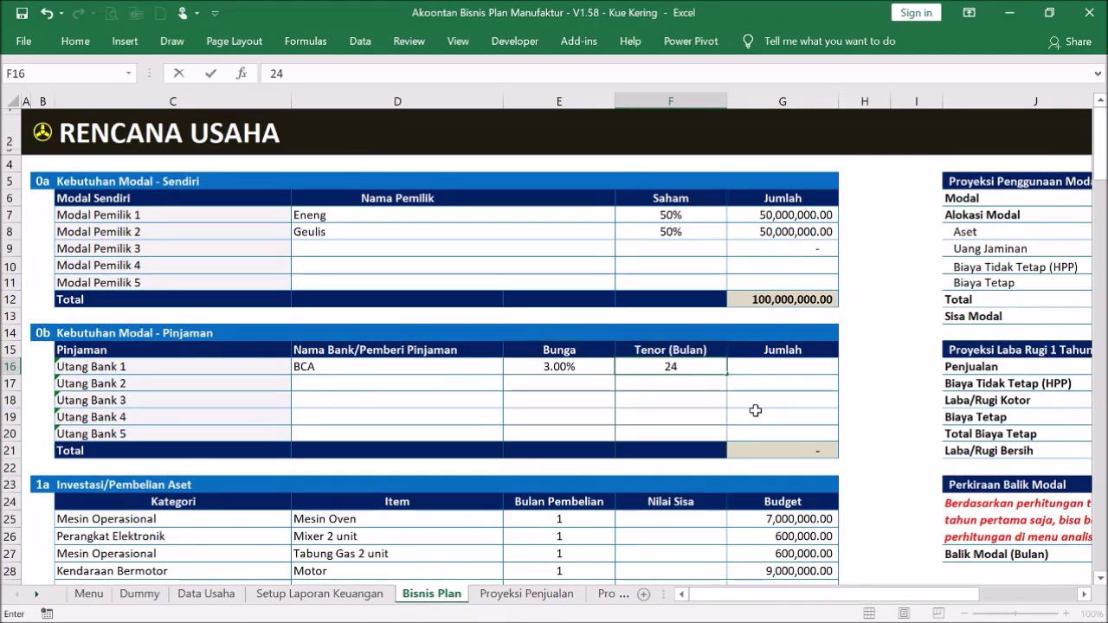
type("4")
left_click(796, 367)
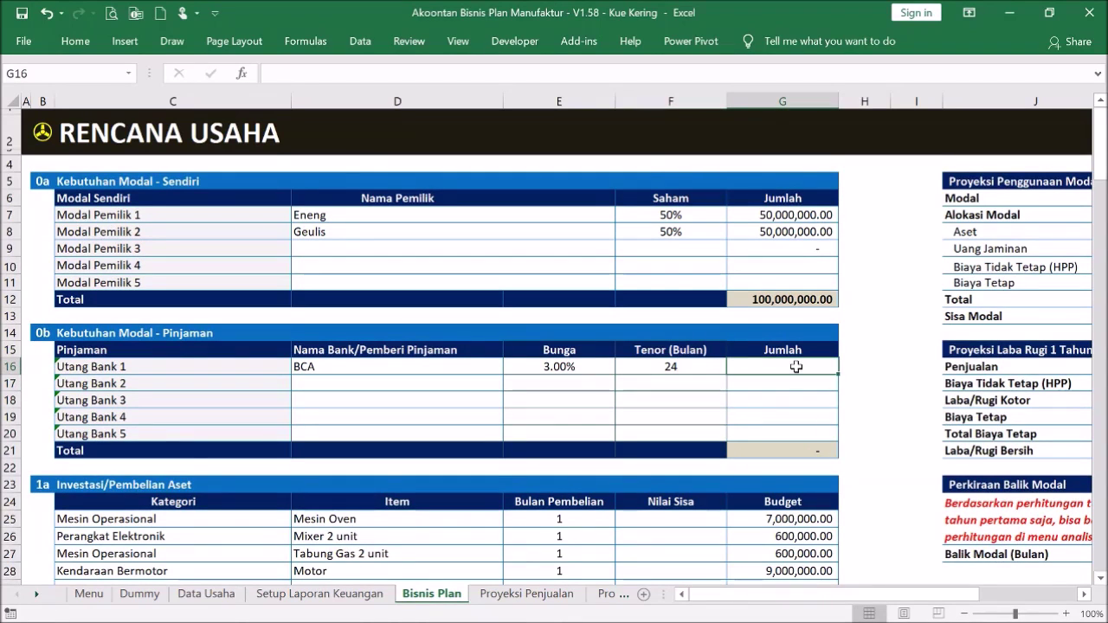
type("10")
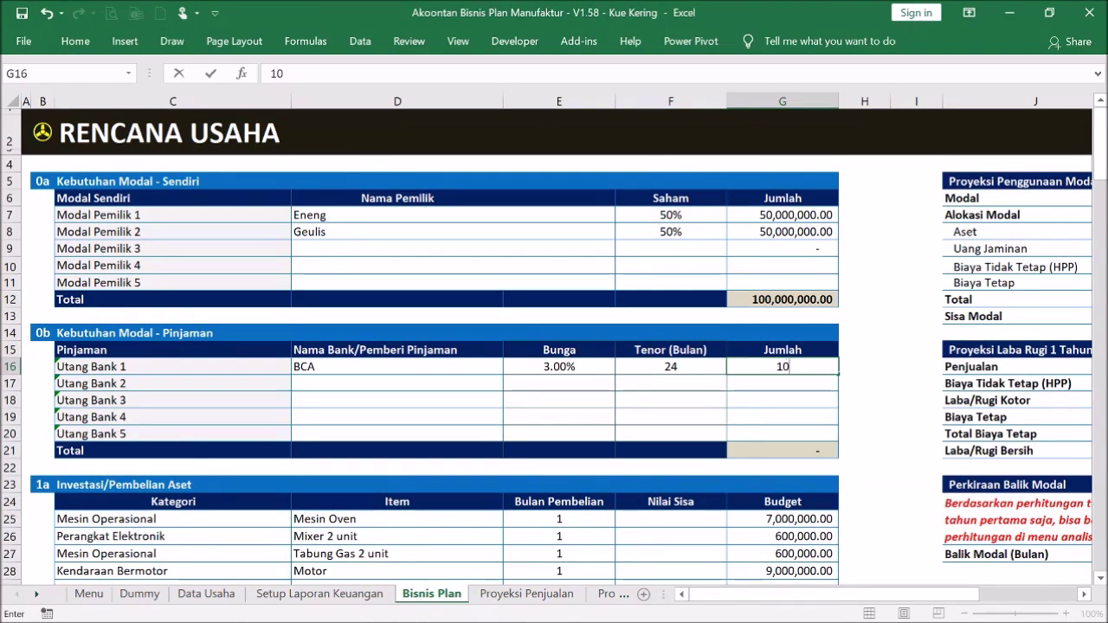
type("0,000,000")
key("Return")
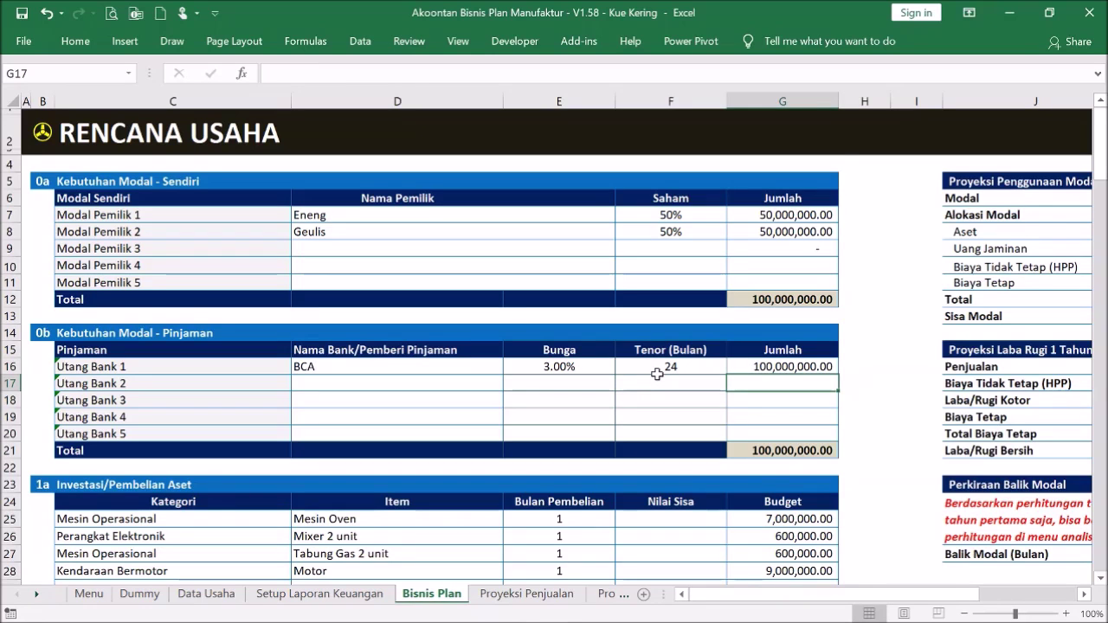
Step: Review the asset categories in the Kategori column of the Investasi/Pembelian Aset table
scroll(657, 373, "down", 1)
scroll(657, 373, "up", 1)
scroll(649, 350, "down", 1)
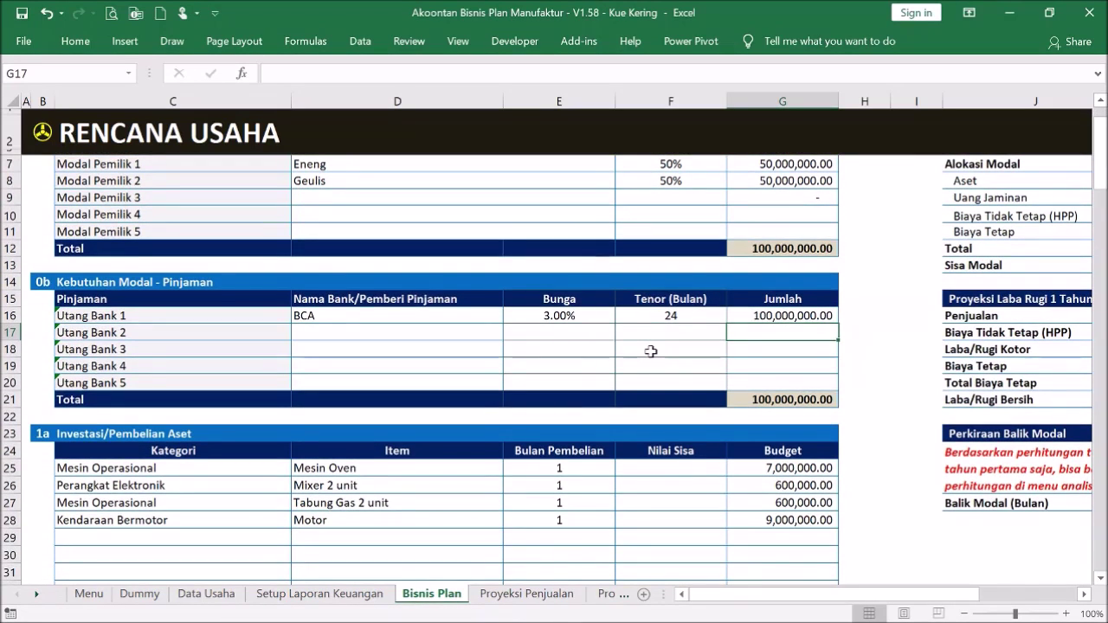
scroll(650, 351, "down", 2)
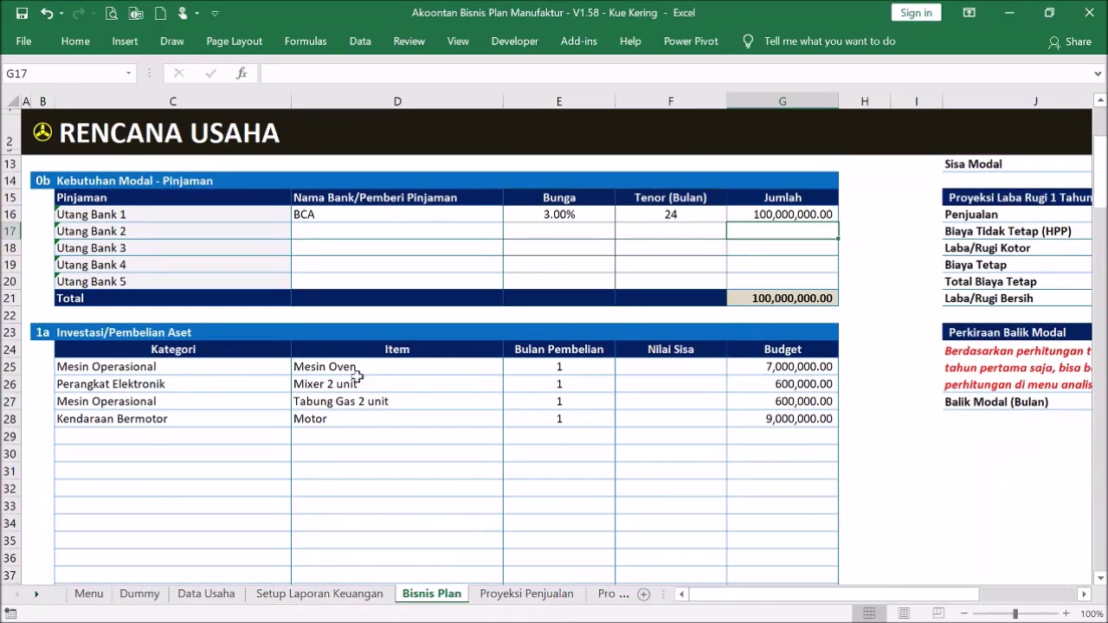
left_click(168, 373)
left_click(165, 386)
left_click(170, 403)
Step: Examine the listed asset items and their purchase months in the Investasi/Pembelian Aset table
left_click(413, 381)
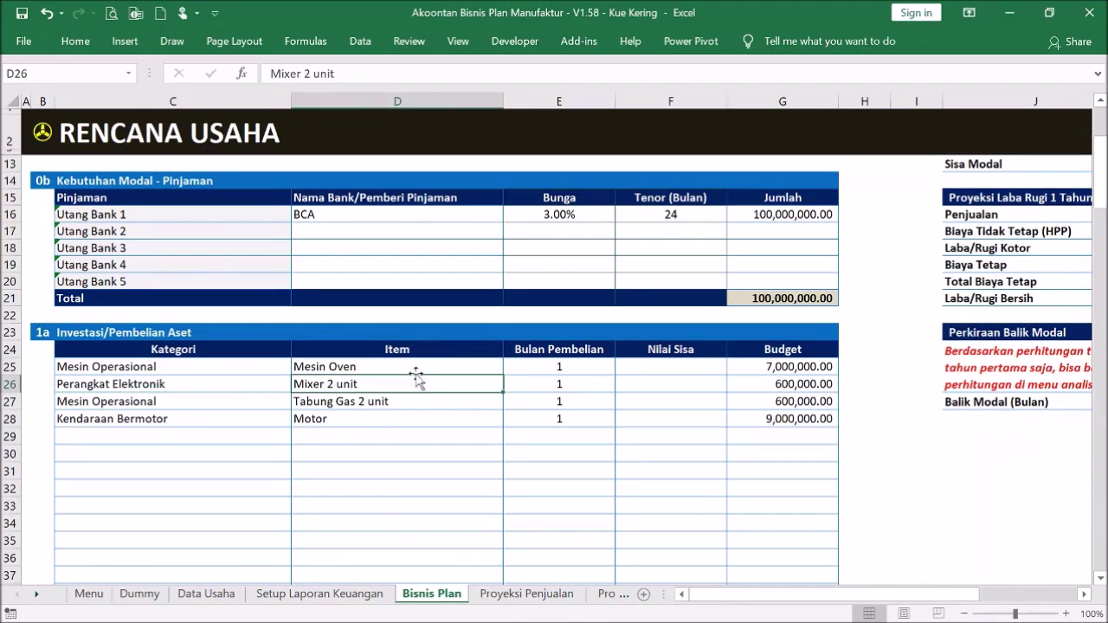
left_click(421, 369)
left_click(449, 420)
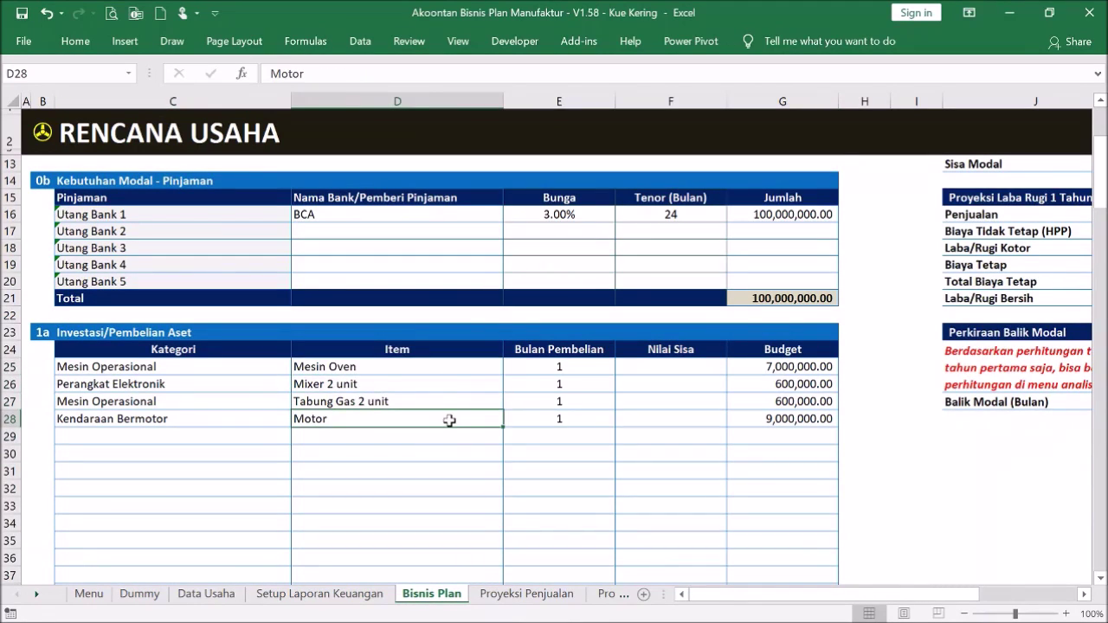
left_click(415, 367)
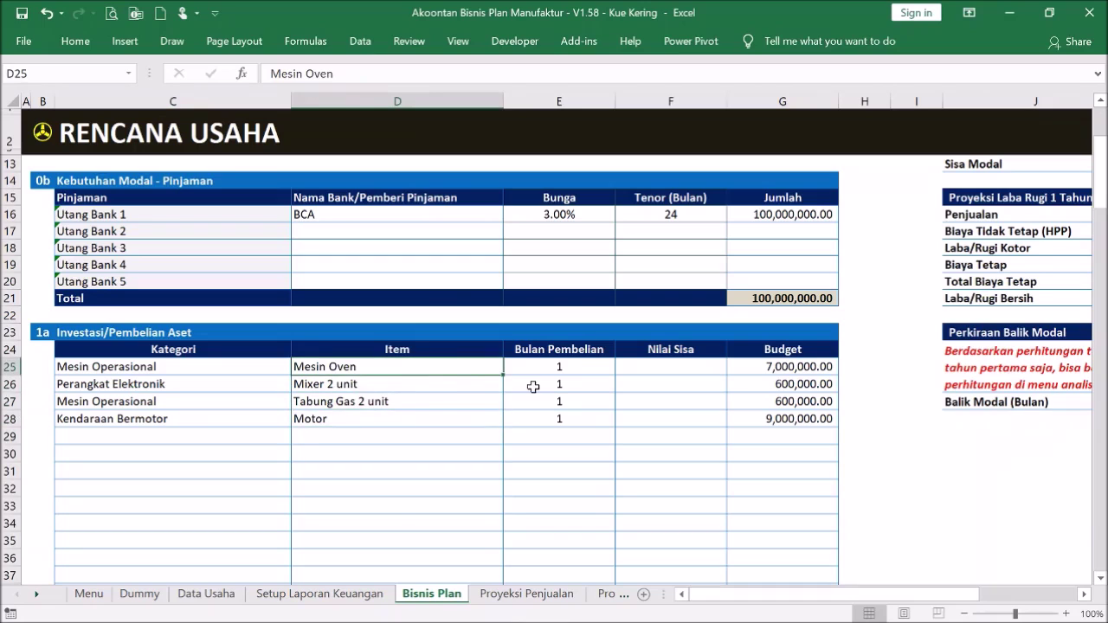
left_click(443, 386)
left_click(421, 402)
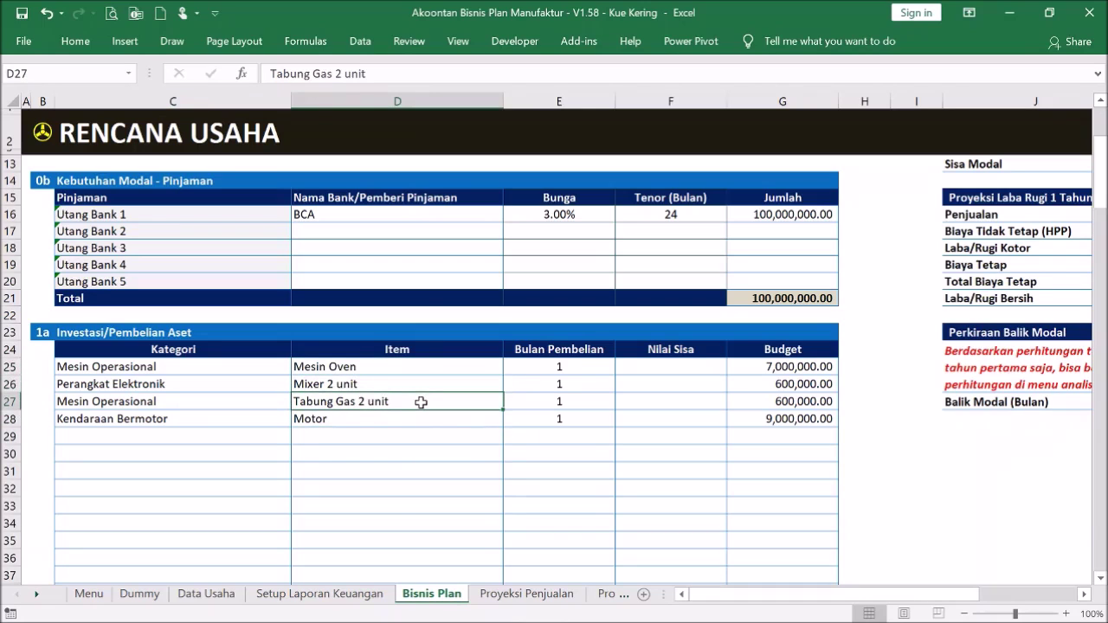
left_click(416, 421)
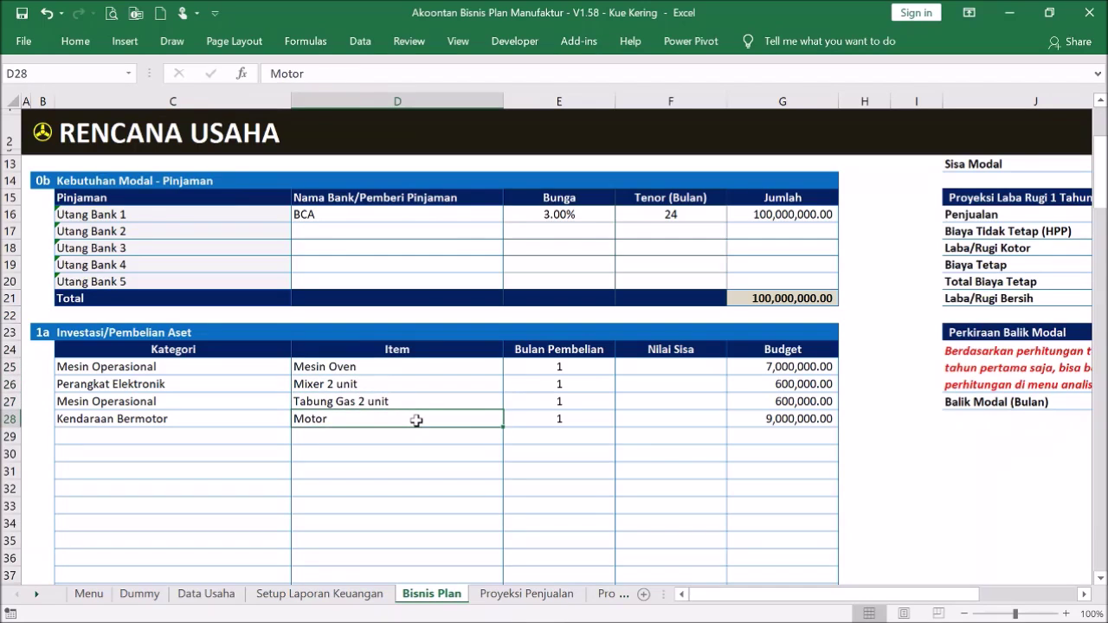
left_click_drag(561, 363, 552, 420)
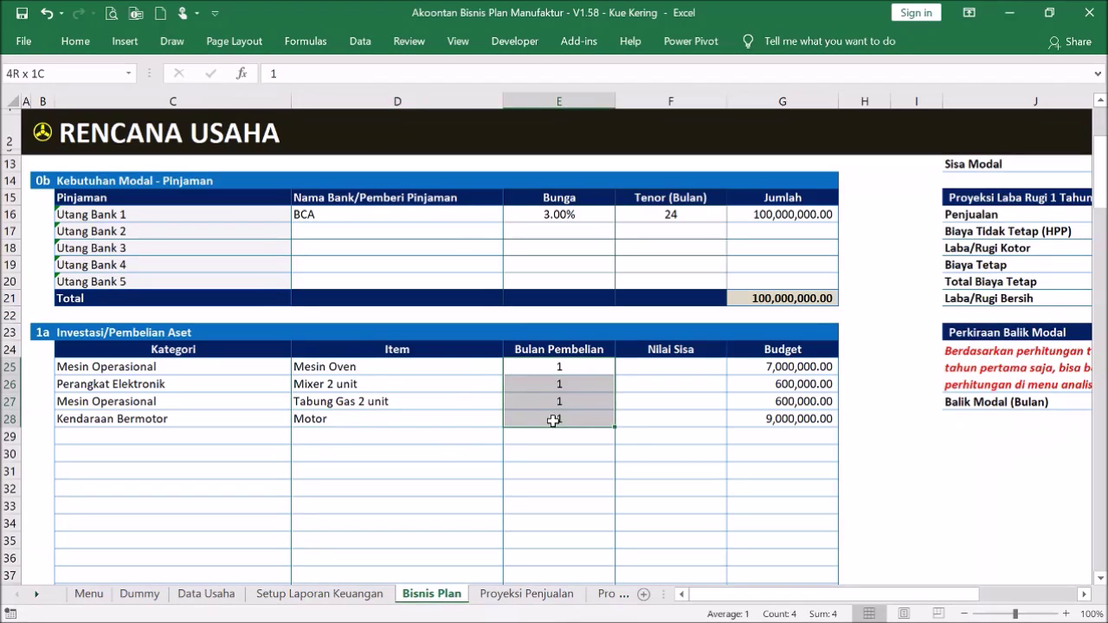
left_click(553, 365)
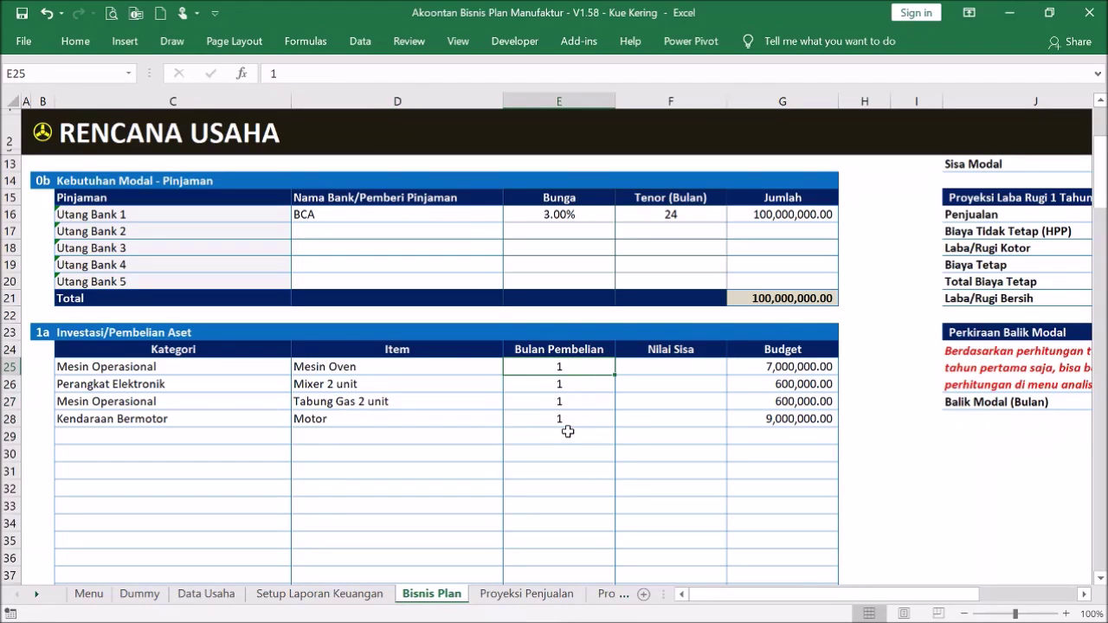
Step: Check the category choices available for the Mesin Oven row without changing its category
left_click(246, 374)
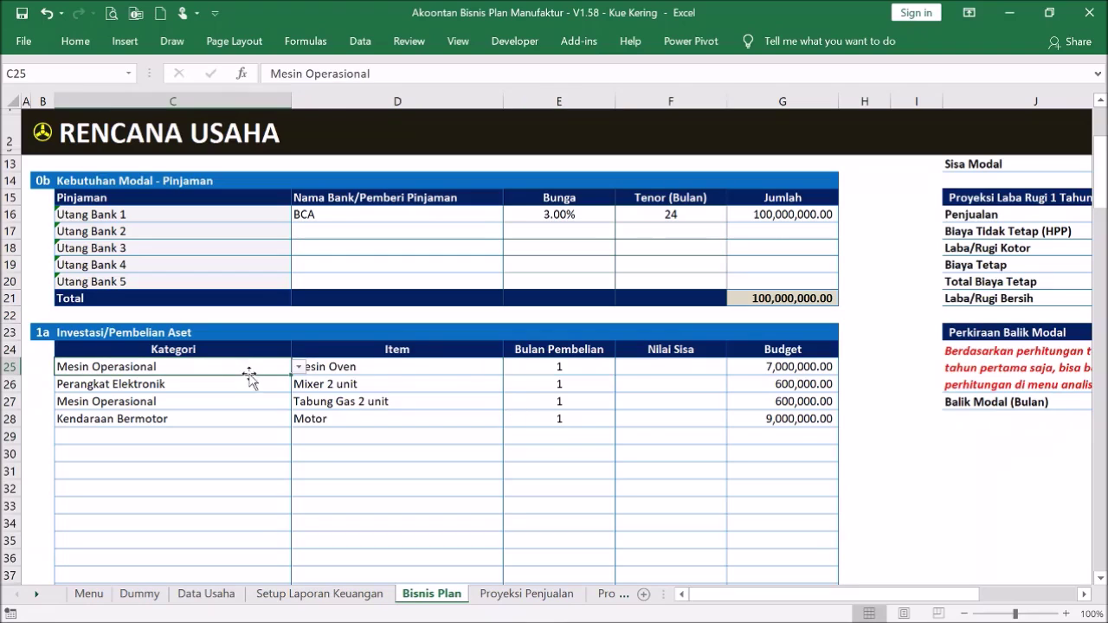
left_click(299, 368)
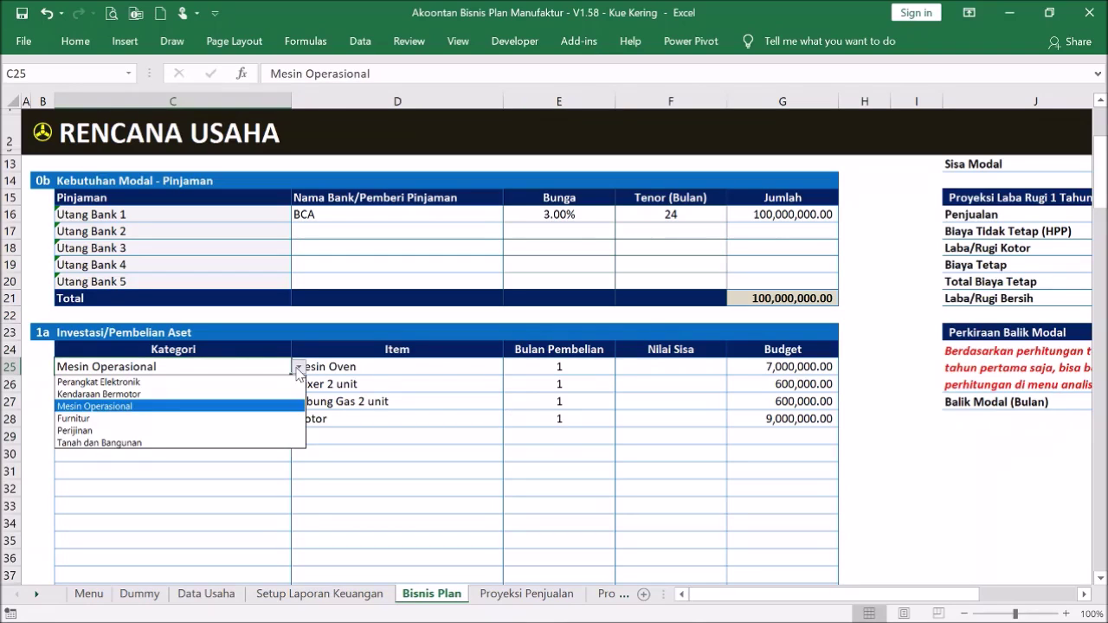
left_click(298, 368)
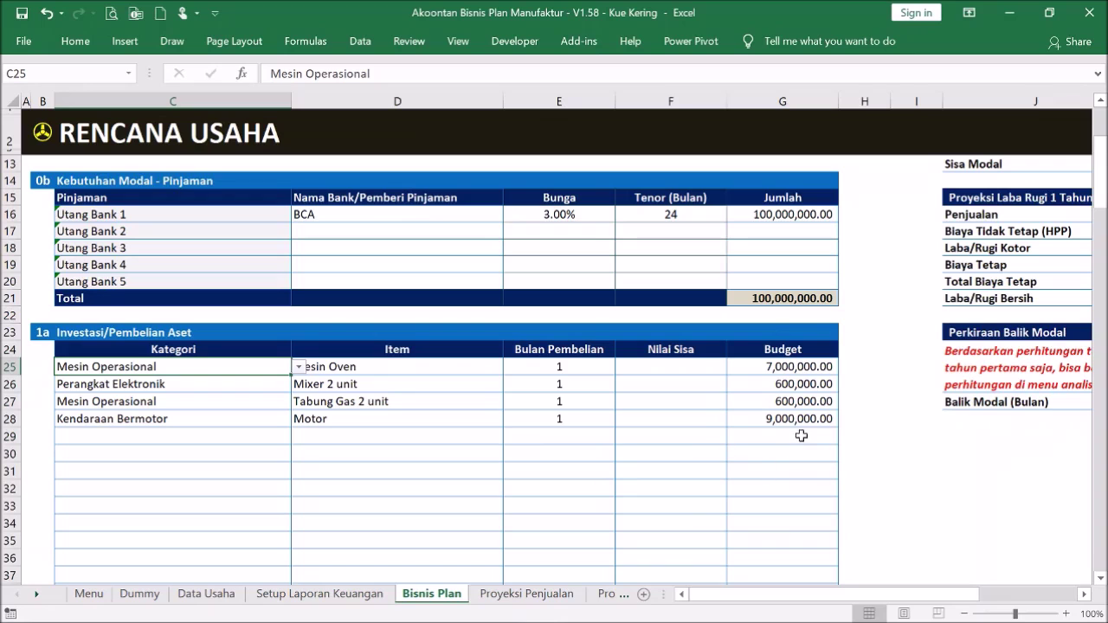
left_click(387, 423)
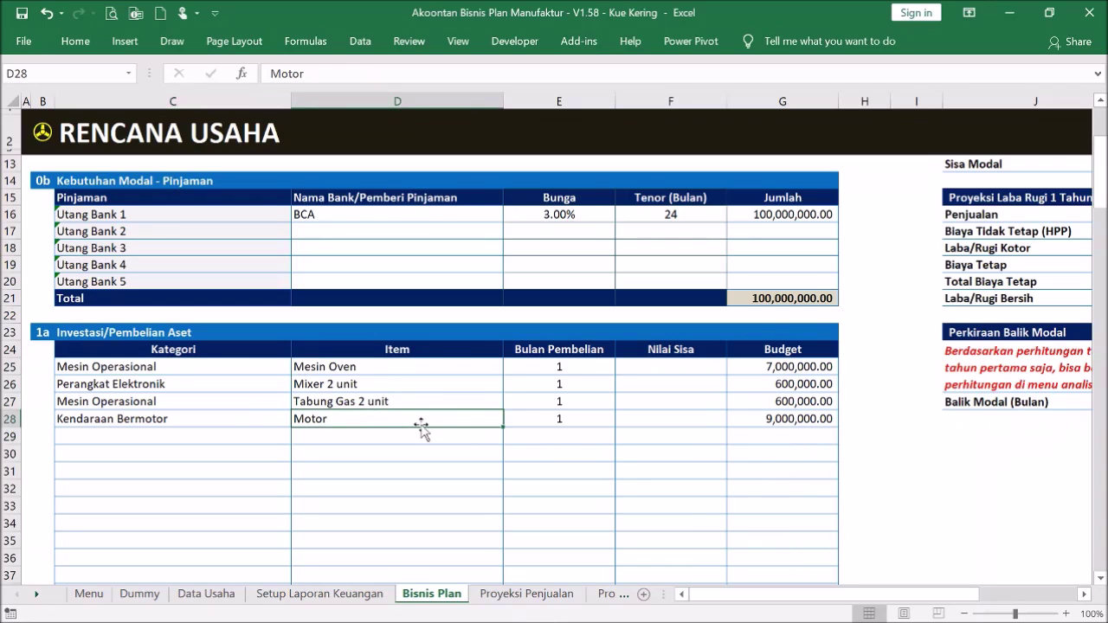
scroll(212, 419, "up", 3)
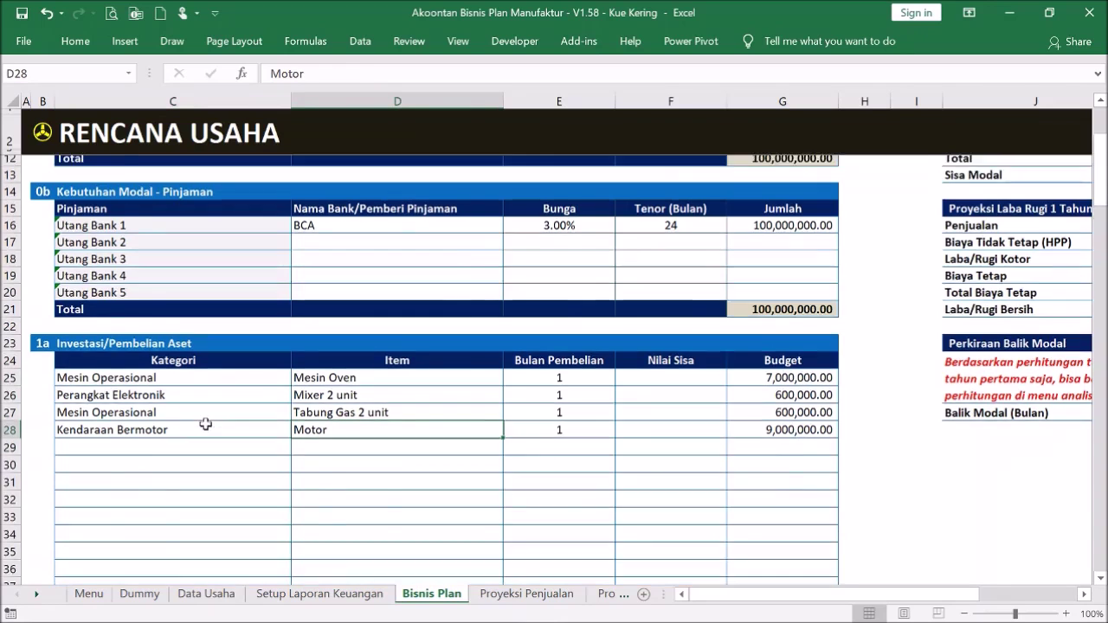
scroll(201, 419, "down", 2)
left_click(199, 417)
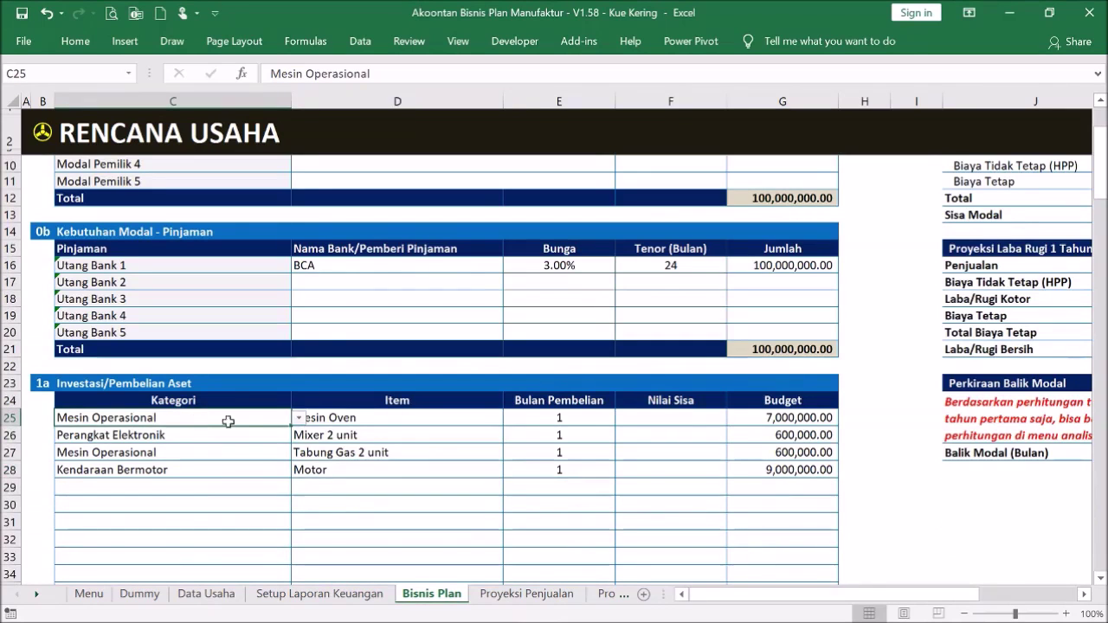
scroll(280, 423, "up", 2)
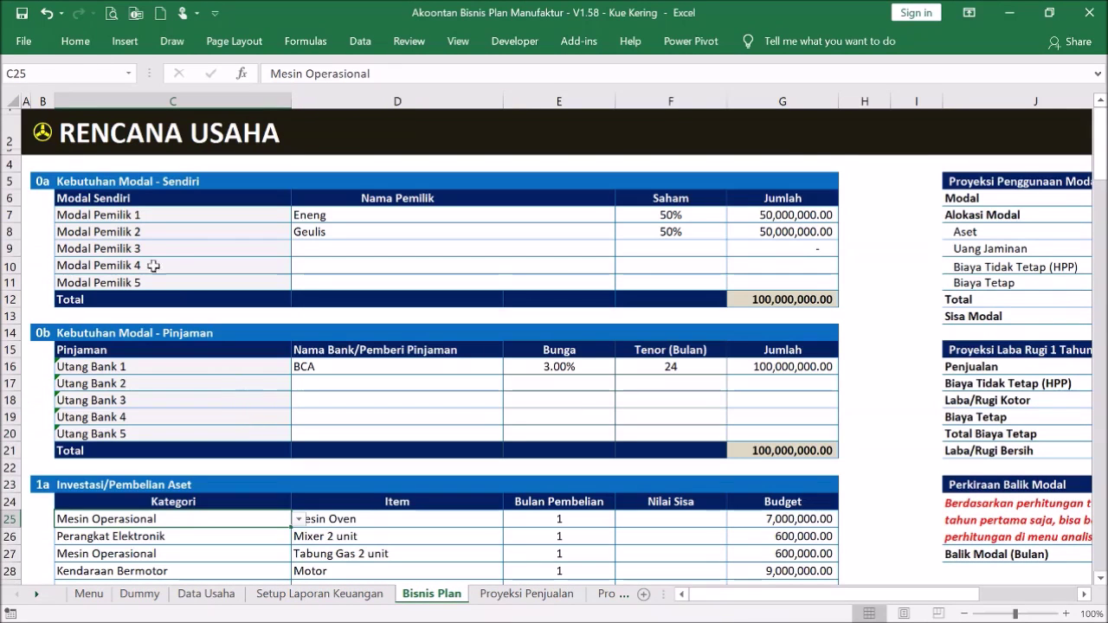
Step: Go through the main menu to the FORMAT LAPORAN setup and examine the fixed asset categories with their useful life
left_click(45, 135)
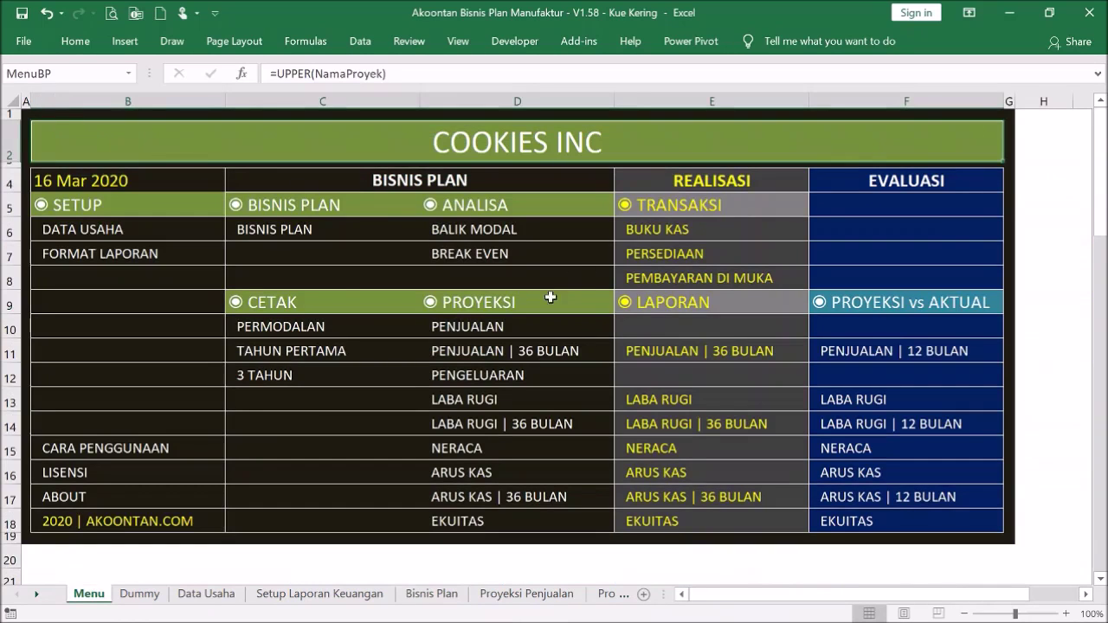
left_click(138, 256)
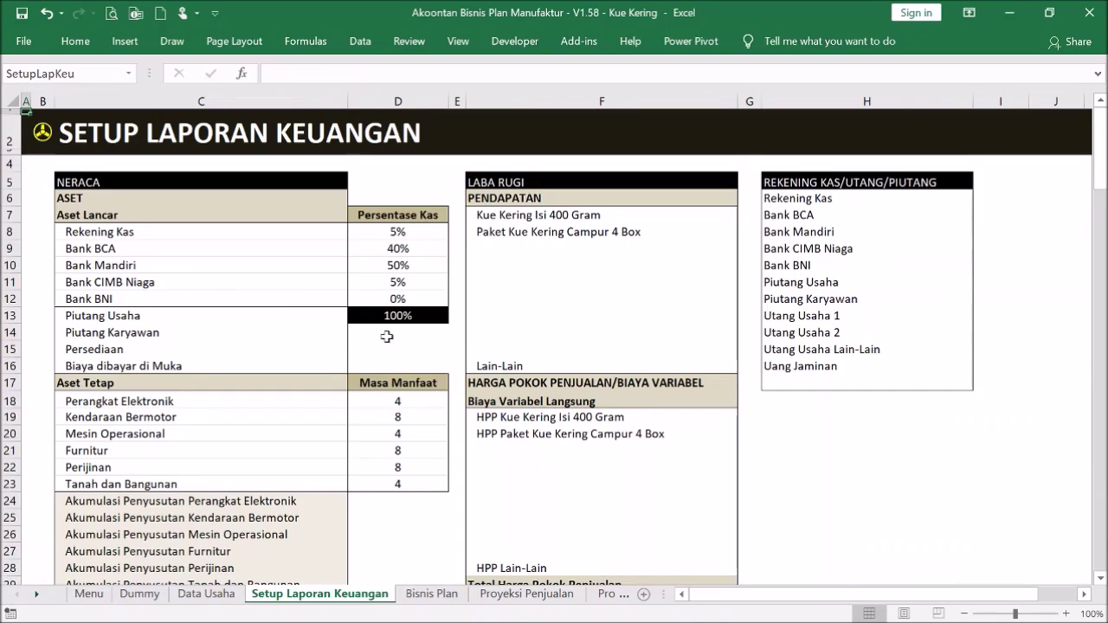
scroll(387, 338, "down", 1)
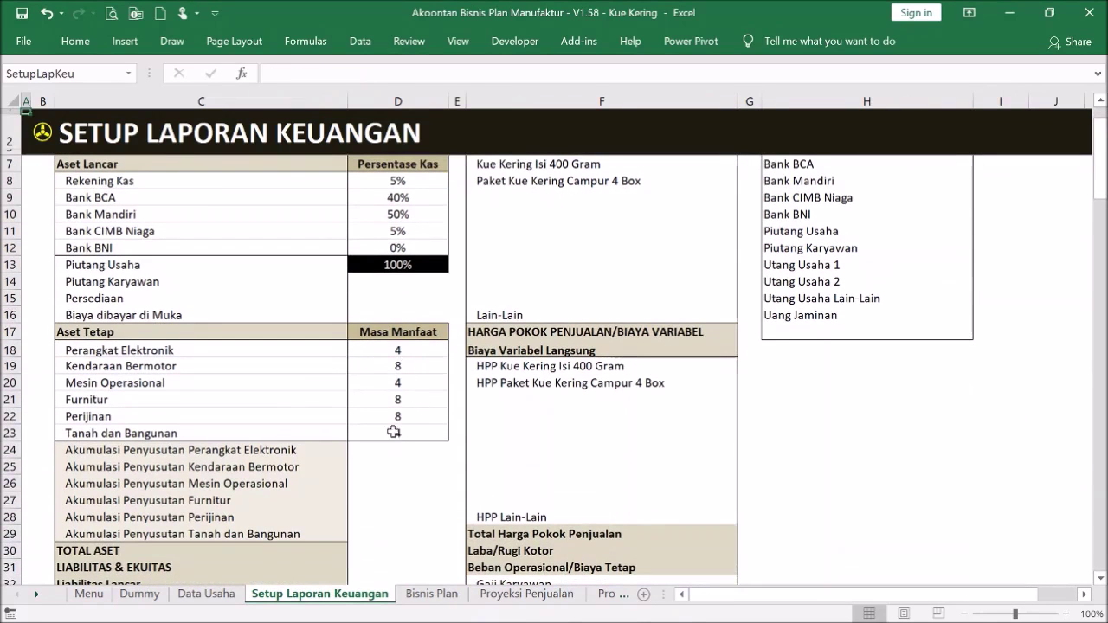
scroll(410, 374, "up", 1)
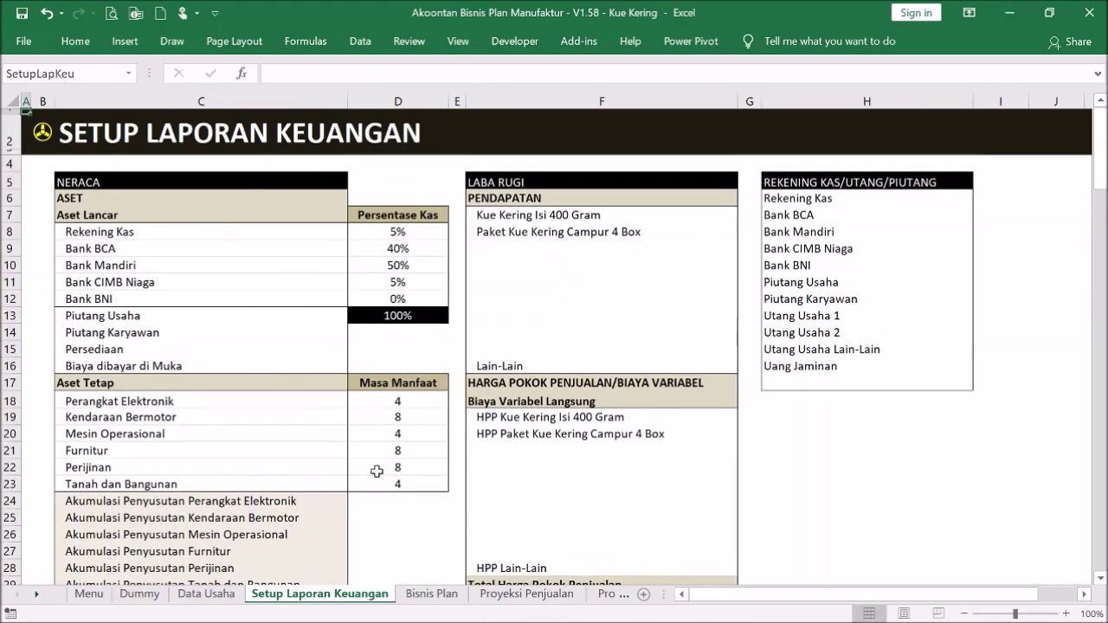
Step: Examine the Masa Manfaat years set for the Aset Tetap categories, including Perangkat Elektronik and Kendaraan Bermotor
scroll(304, 416, "down", 2)
left_click_drag(393, 299, 388, 381)
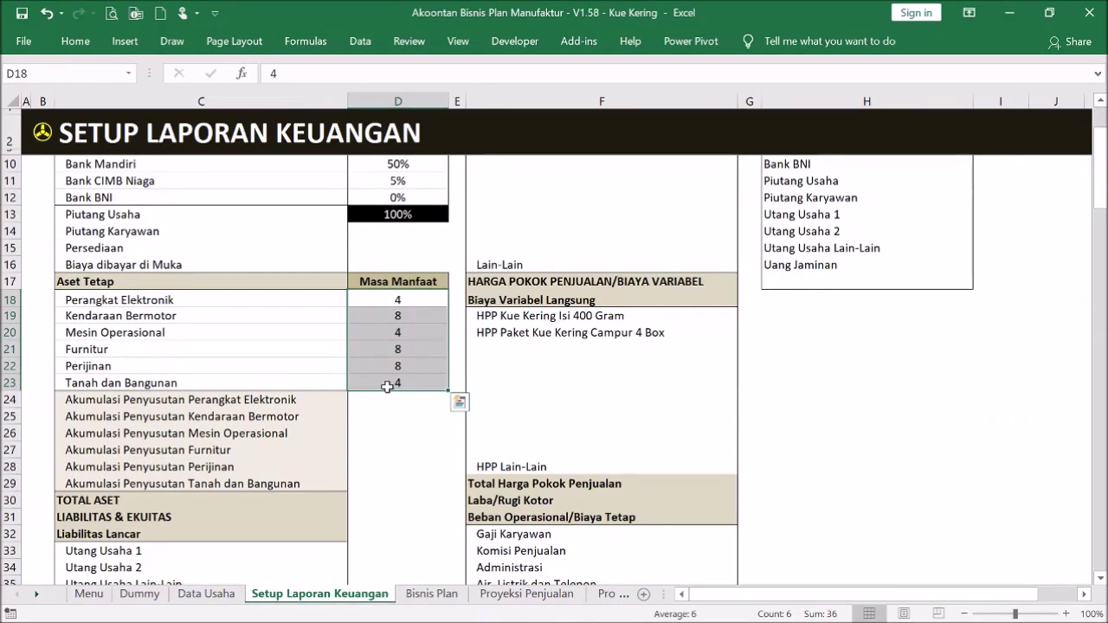
left_click(421, 303)
left_click(419, 310)
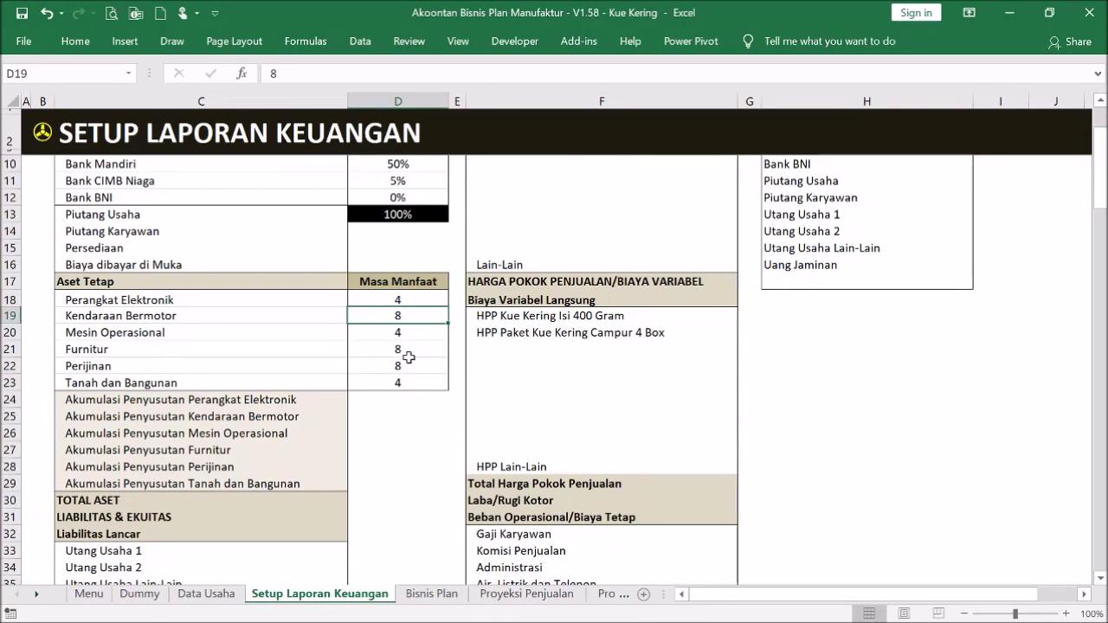
scroll(413, 371, "up", 3)
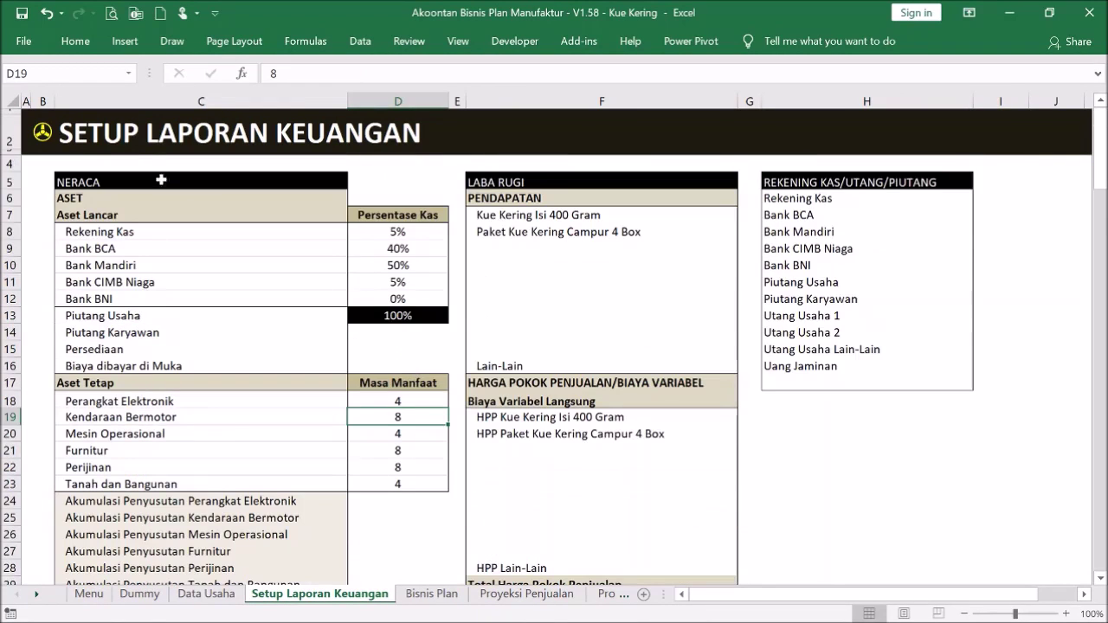
Step: Return through the main menu to the BISNIS PLAN sheet and go to the Investasi/Pembelian Non Aset table
left_click(45, 133)
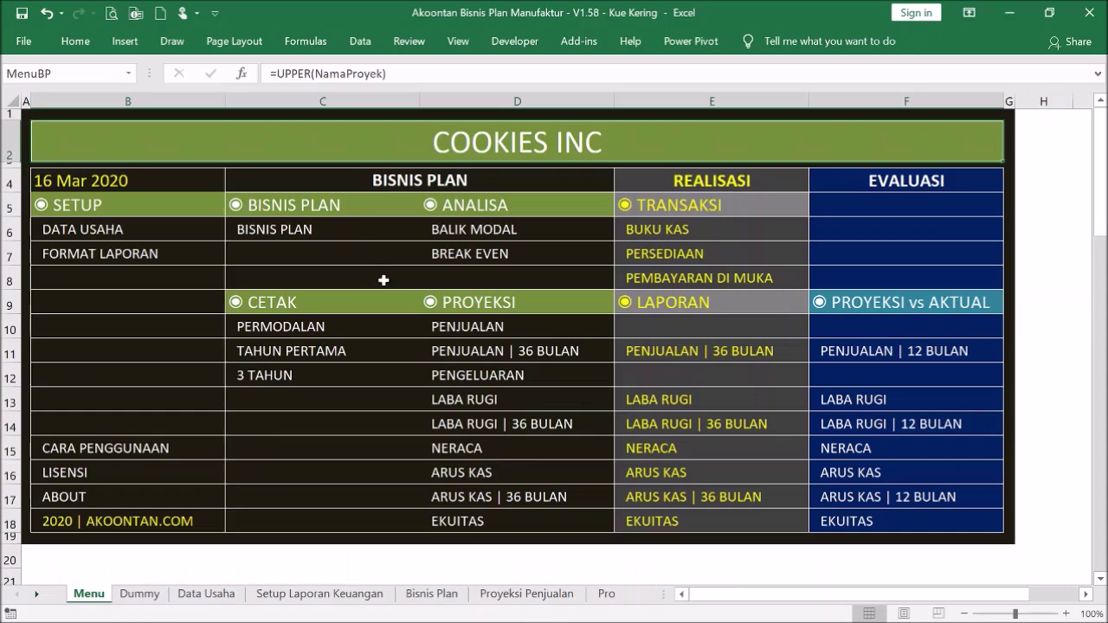
left_click(311, 232)
scroll(519, 351, "down", 2)
scroll(525, 349, "down", 4)
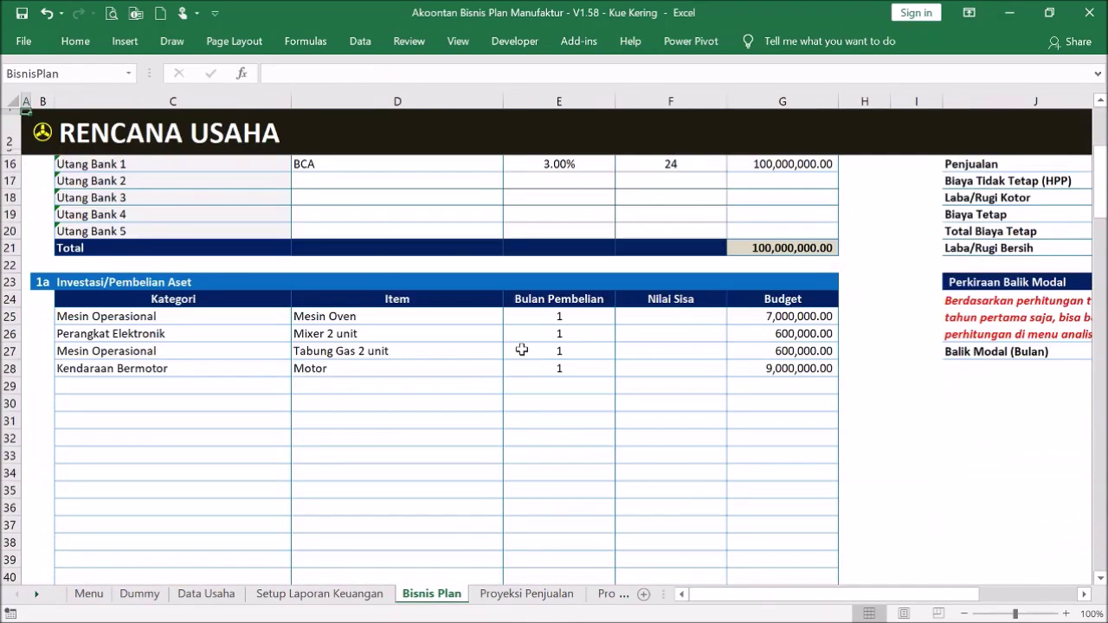
scroll(520, 348, "down", 3)
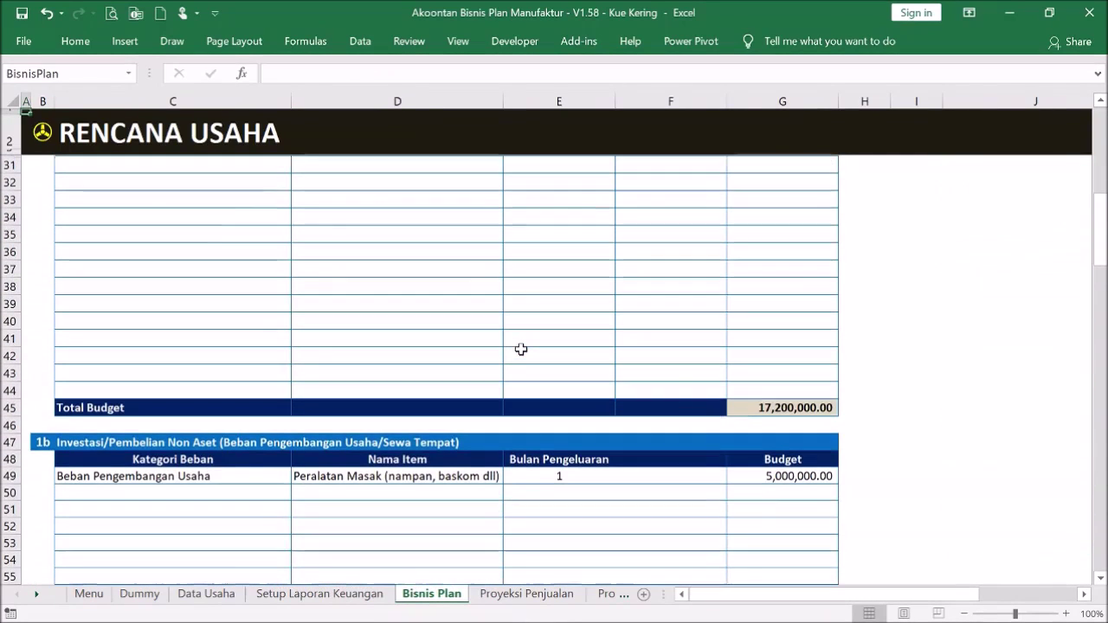
scroll(520, 348, "down", 1)
Step: Compare the Investasi/Pembelian Aset table with the Investasi/Pembelian Non Aset table below it
scroll(520, 349, "up", 6)
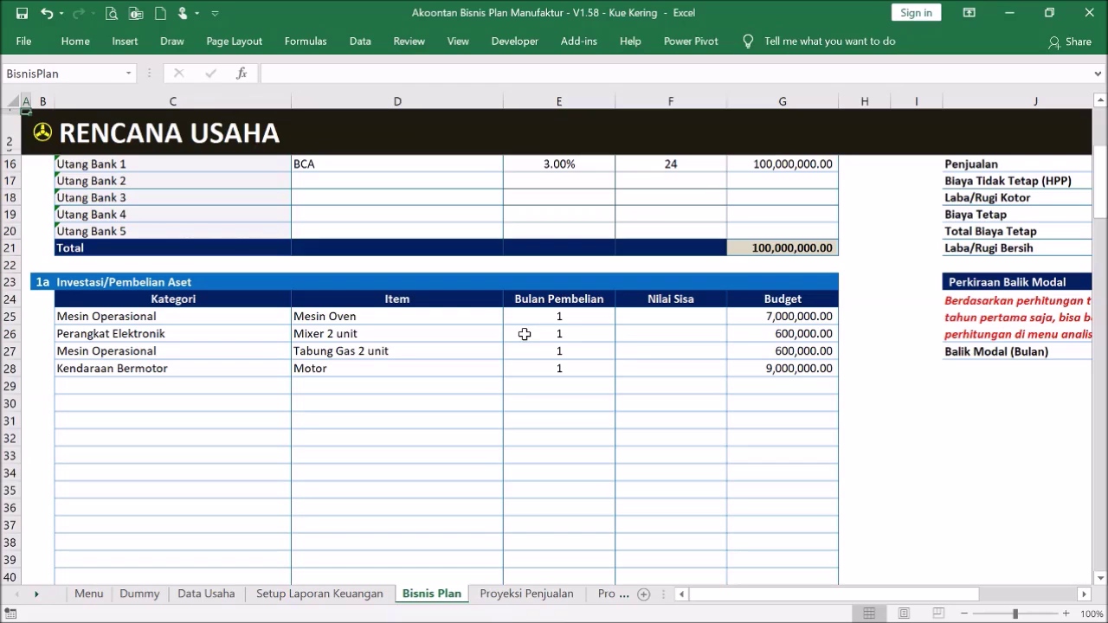
scroll(515, 331, "down", 6)
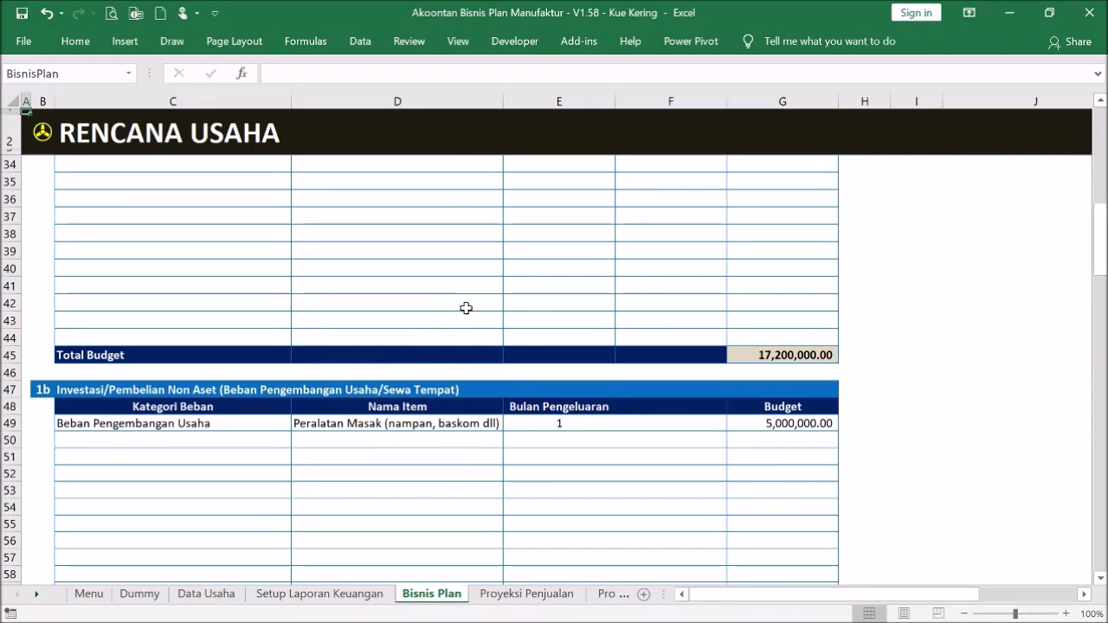
scroll(502, 309, "up", 3)
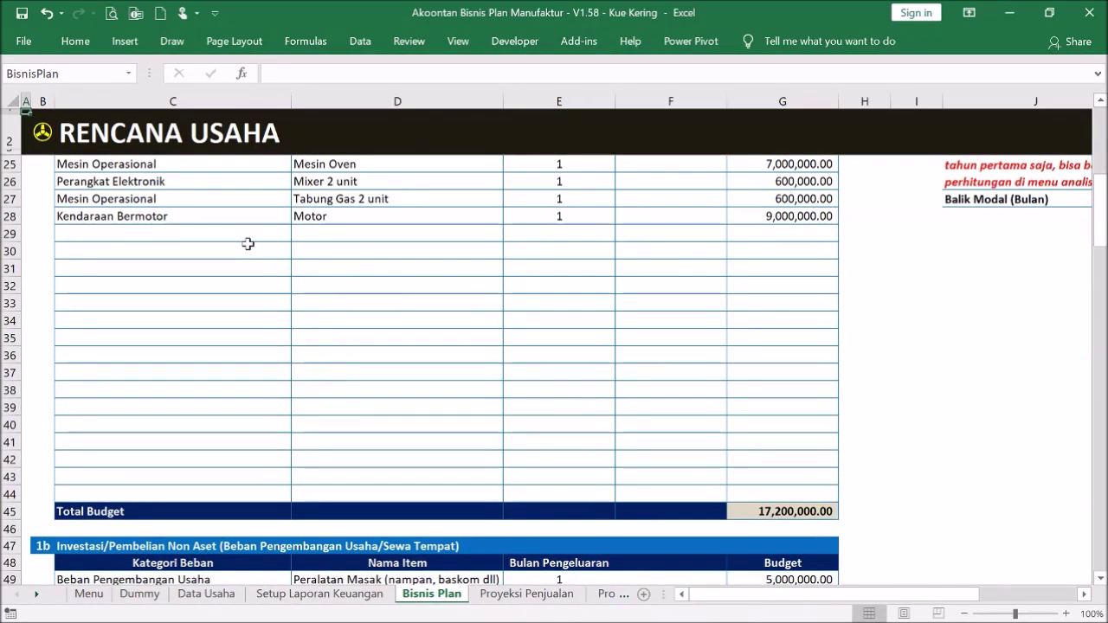
scroll(310, 336, "down", 2)
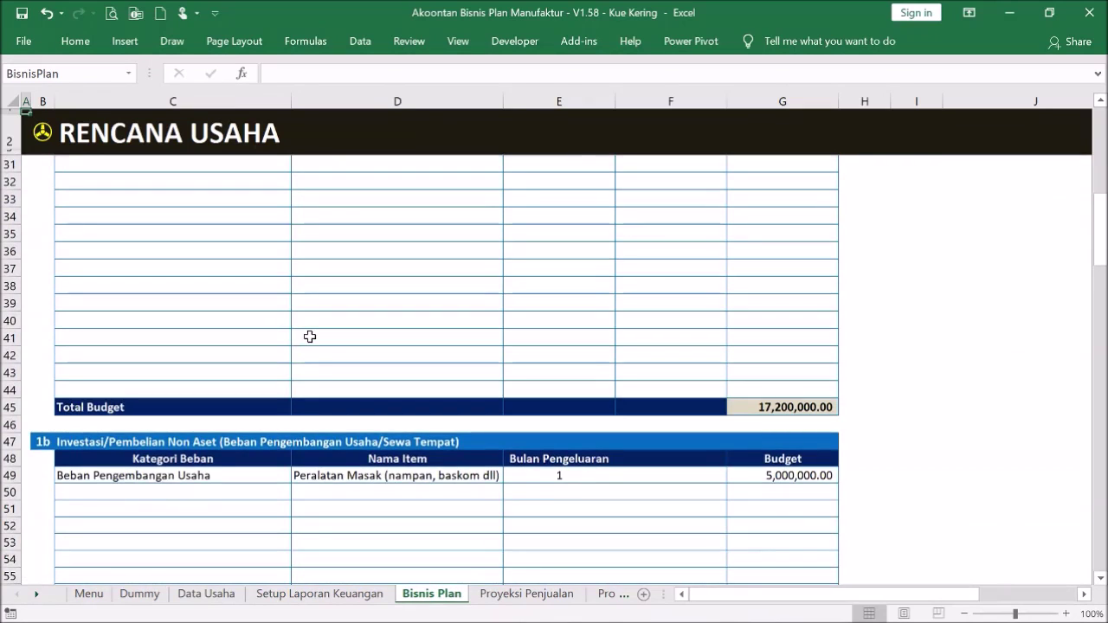
scroll(310, 336, "down", 2)
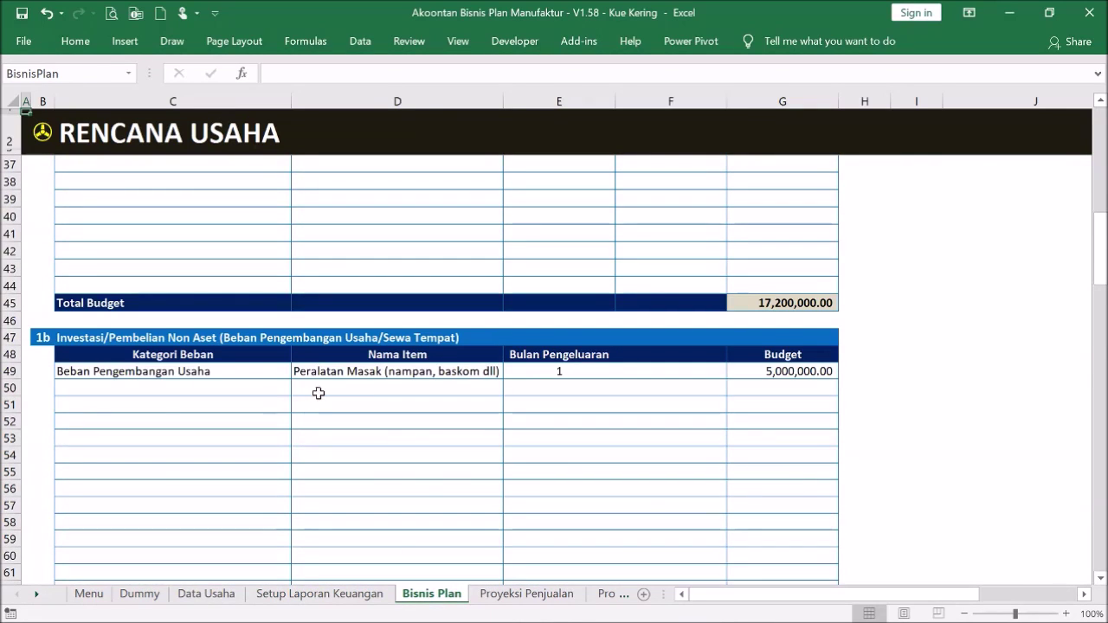
scroll(319, 394, "up", 1)
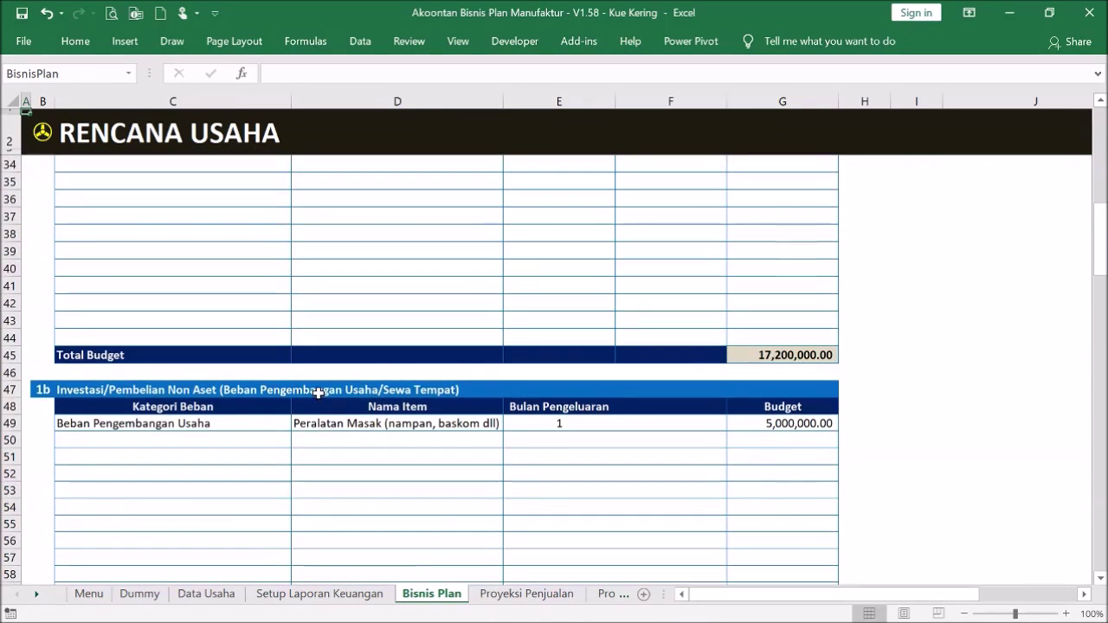
Step: Check the Kategori Beban choices available for the Peralatan Masak row and review its item name
left_click(355, 424)
left_click(221, 425)
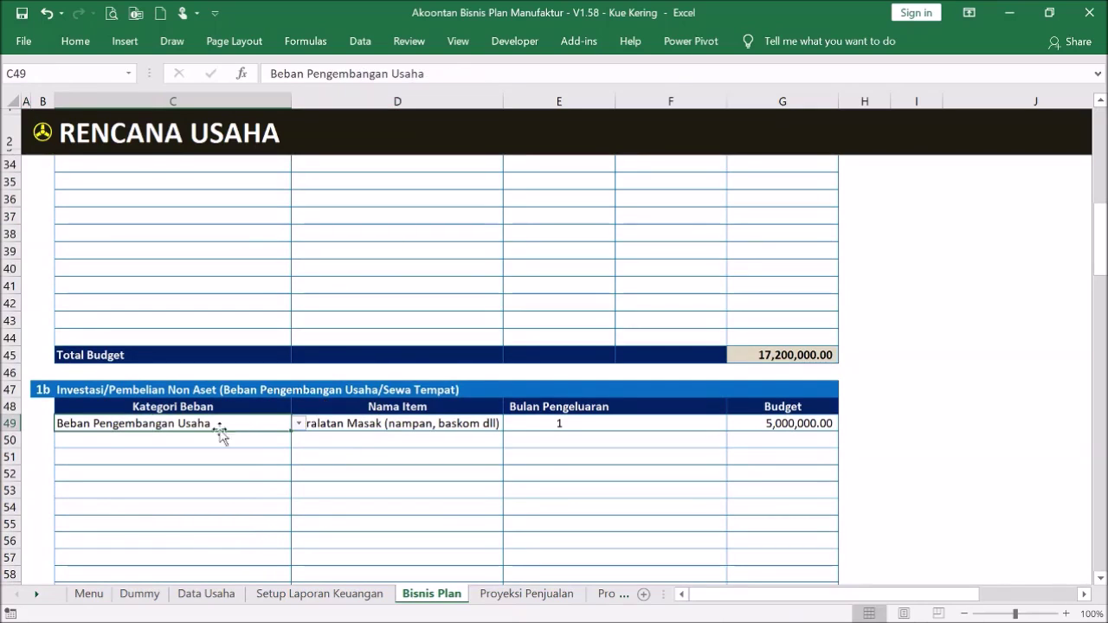
left_click(298, 428)
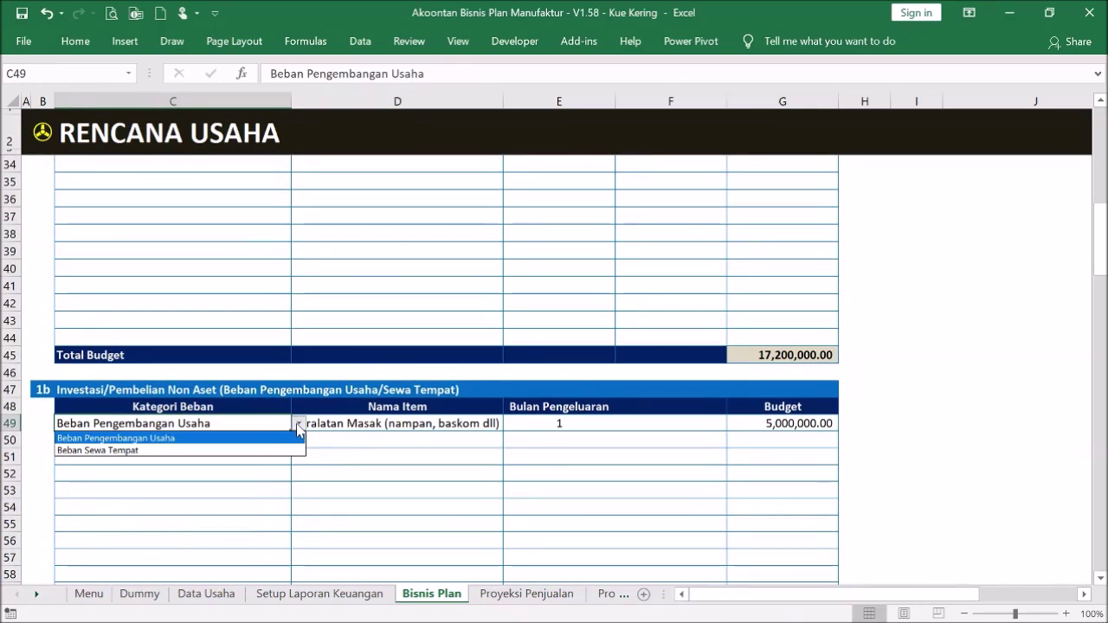
left_click(297, 427)
left_click(339, 424)
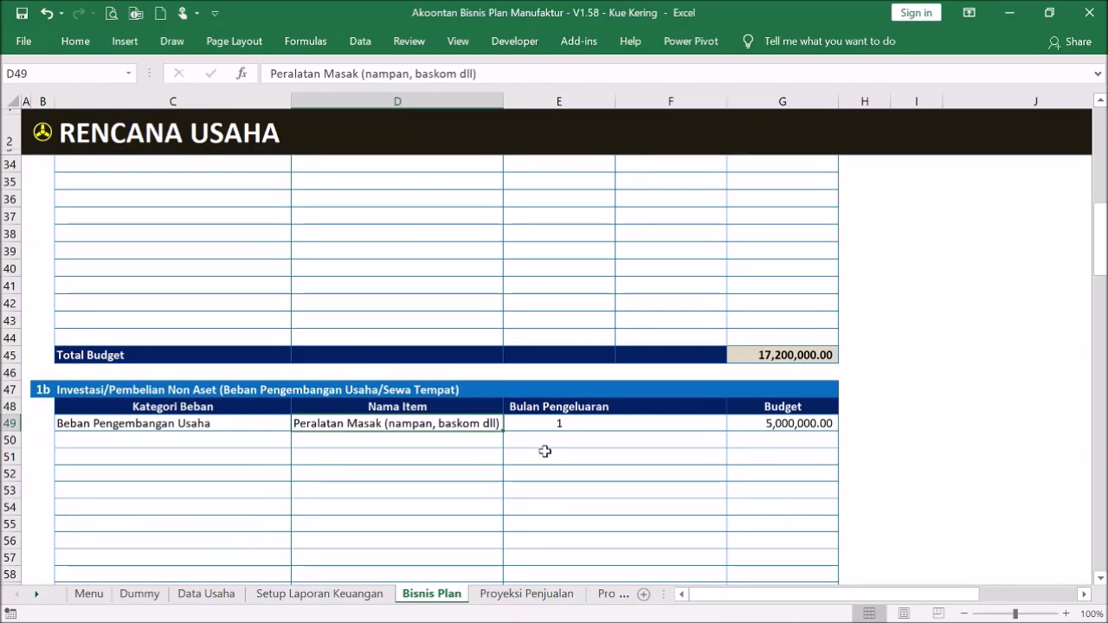
scroll(447, 421, "up", 1)
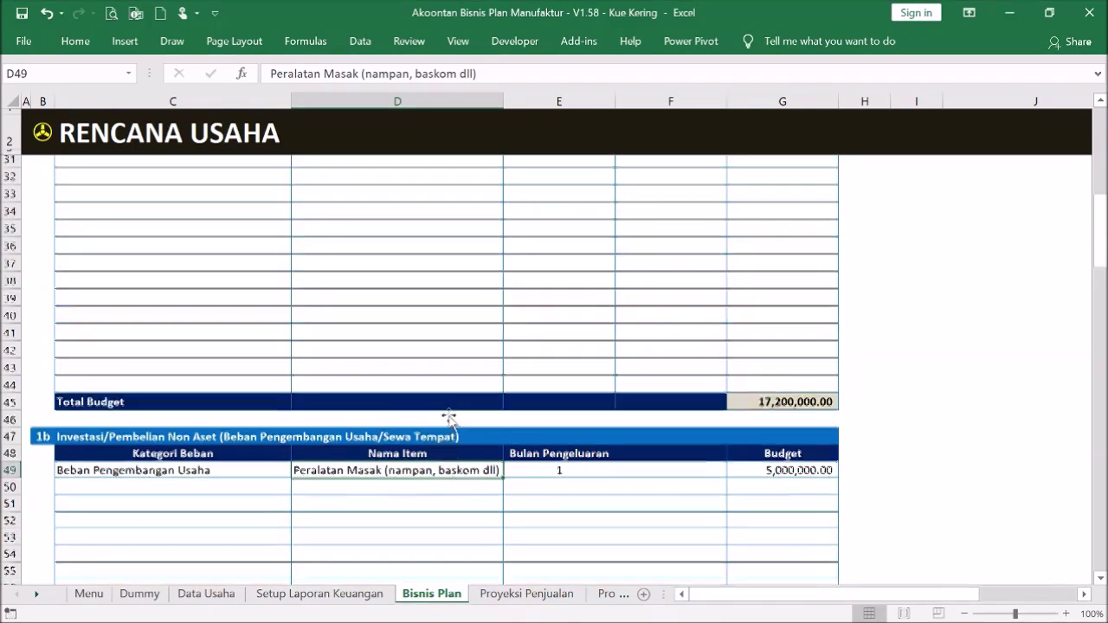
scroll(448, 421, "up", 1)
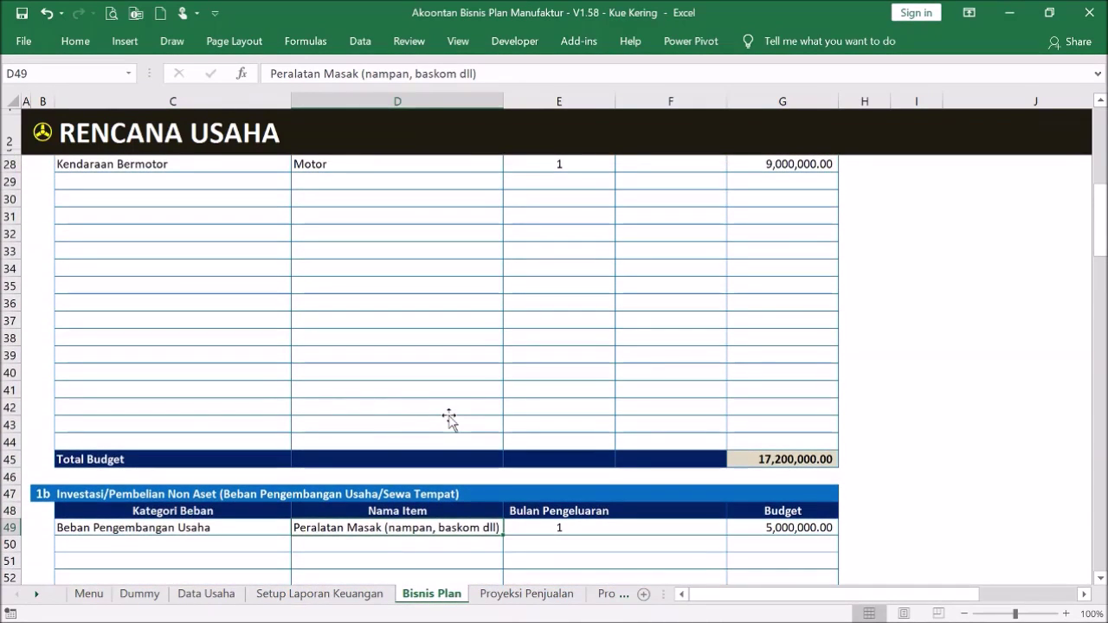
scroll(449, 419, "down", 2)
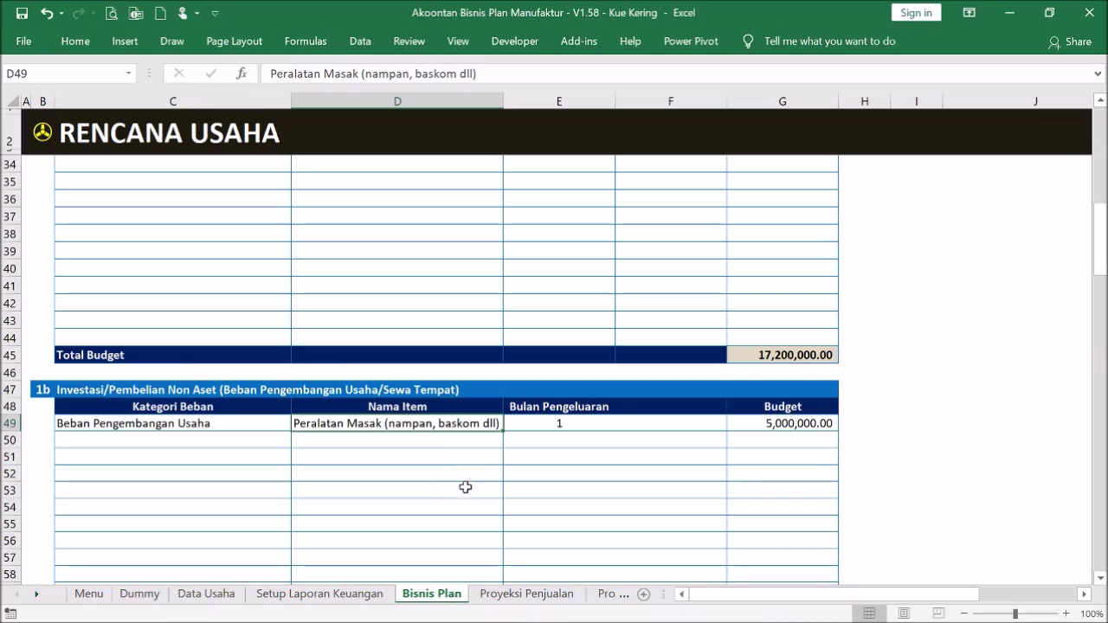
Step: Review the budget of the Peralatan Masak row and the empty rows beneath it in the Non Aset table
left_click(585, 474)
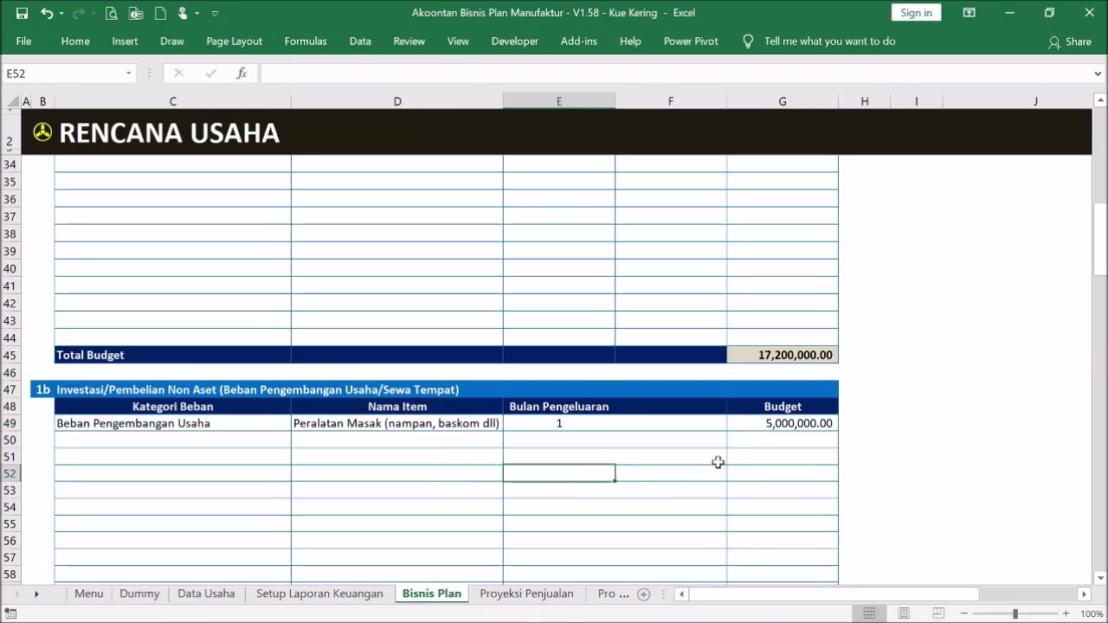
left_click(781, 425)
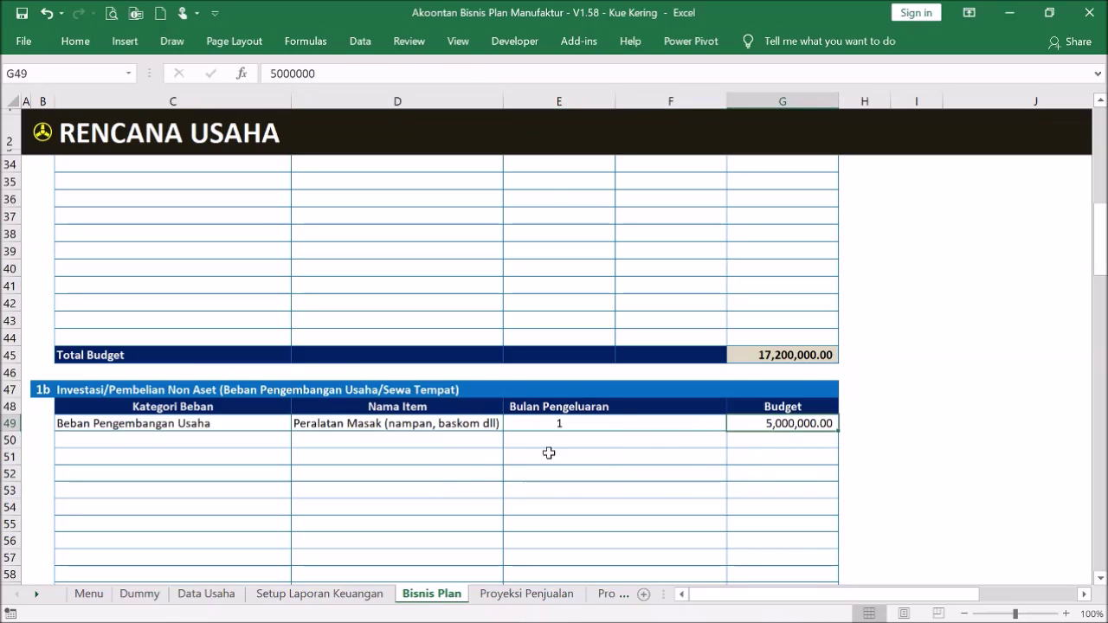
left_click(410, 455)
scroll(410, 455, "up", 4)
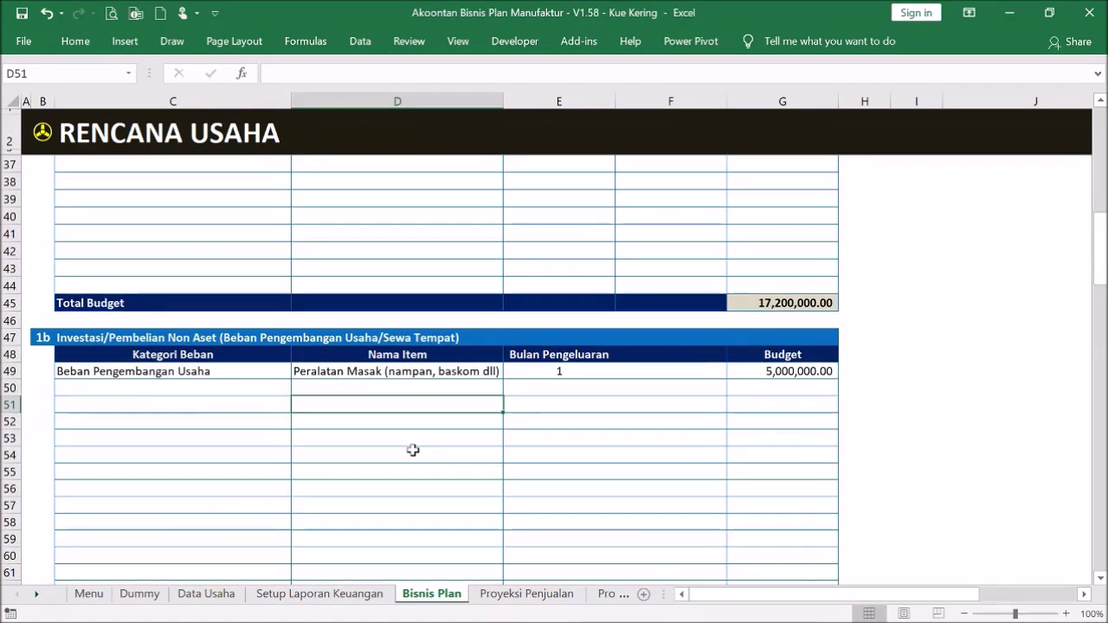
scroll(413, 450, "down", 3)
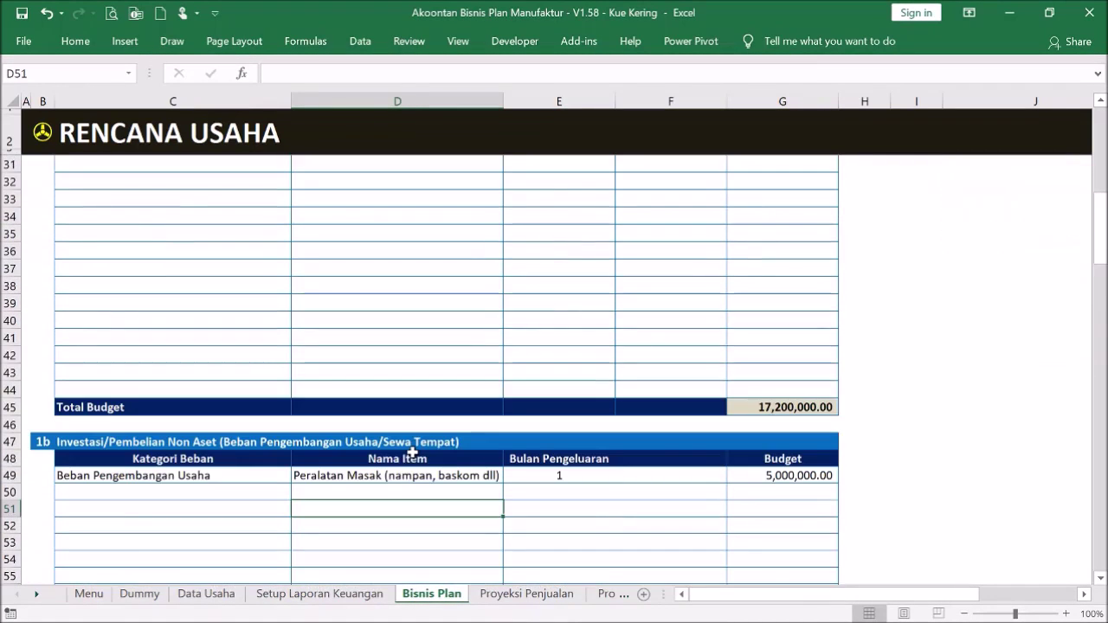
Step: Set the Kategori Beban of the first empty Non Aset row, C50, to Beban Sewa Tempat
scroll(321, 452, "down", 1)
left_click(275, 439)
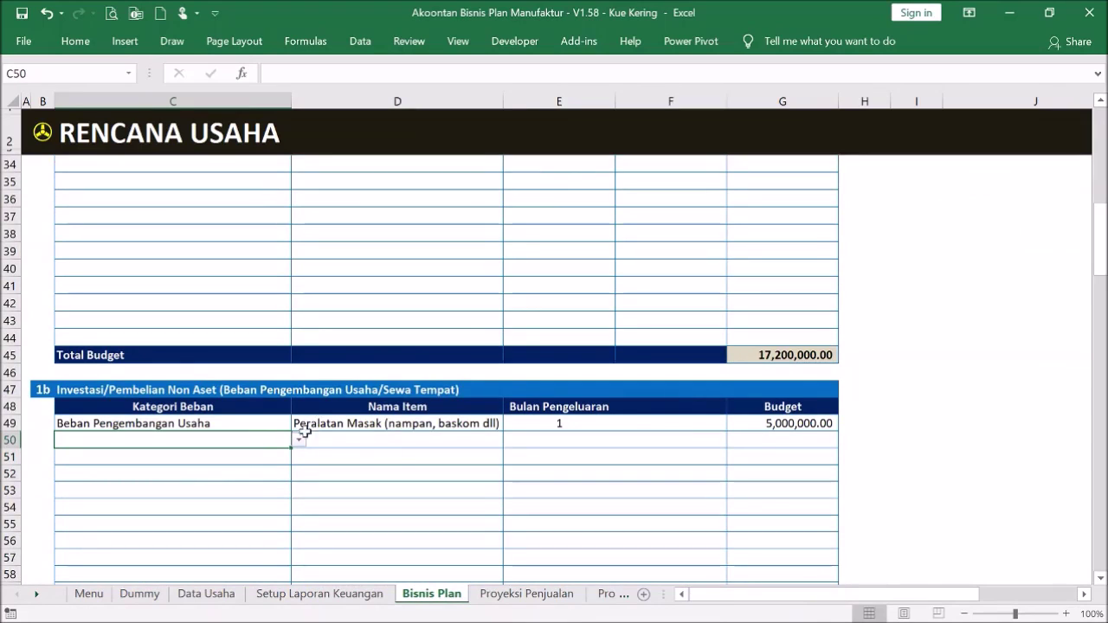
left_click(298, 440)
left_click(298, 440)
left_click(299, 440)
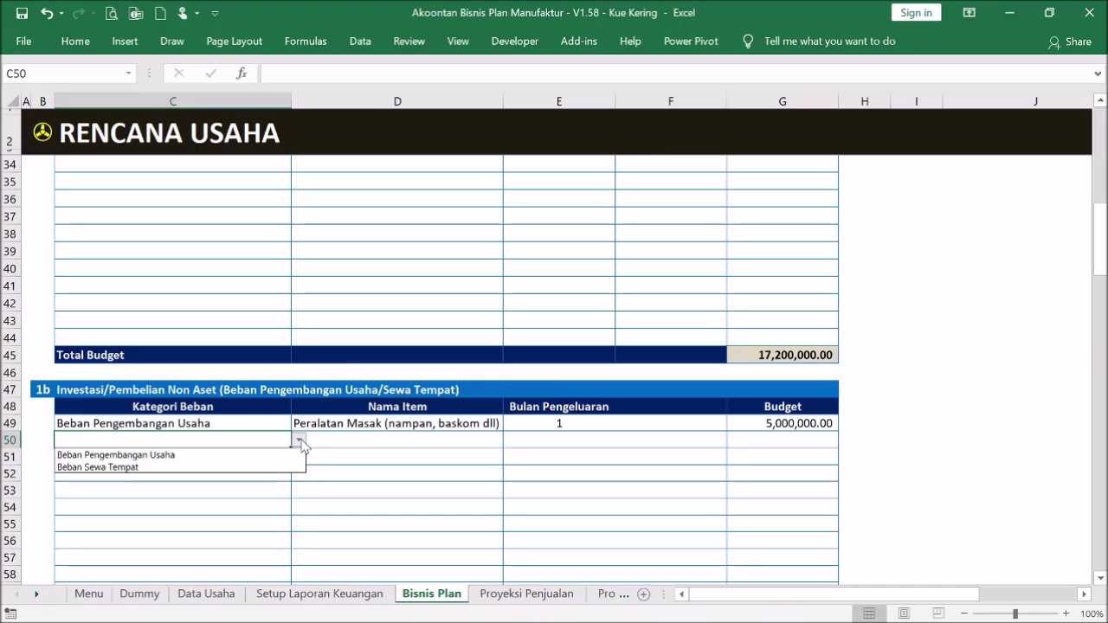
left_click(277, 468)
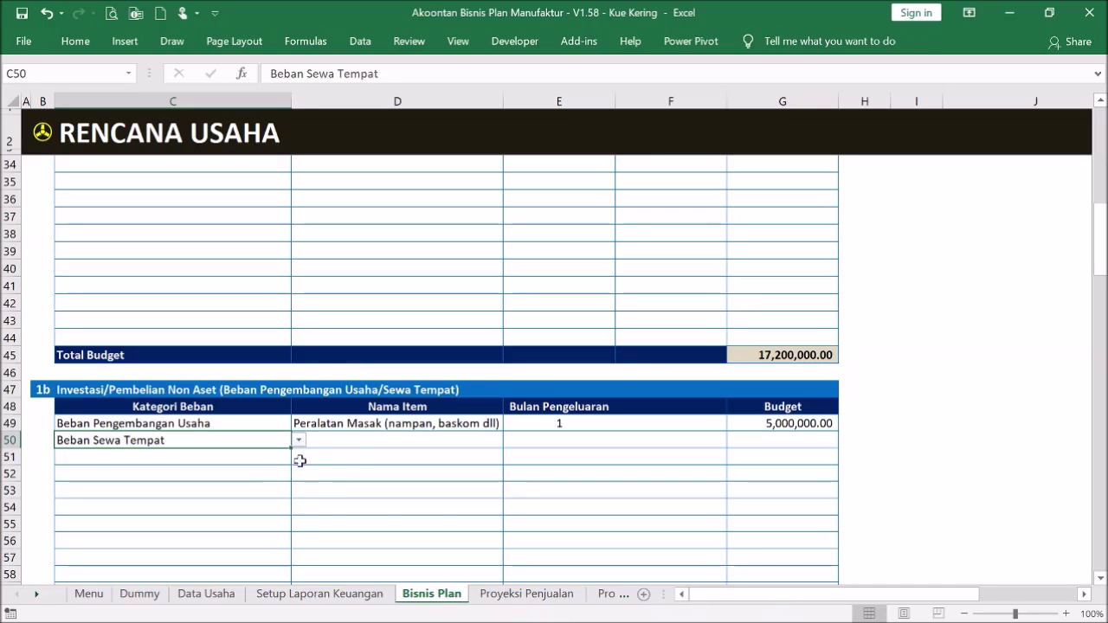
Step: Try to enter "Sewa Toko 3 Bulan" as the Nama Item of the Beban Sewa Tempat row
left_click(355, 441)
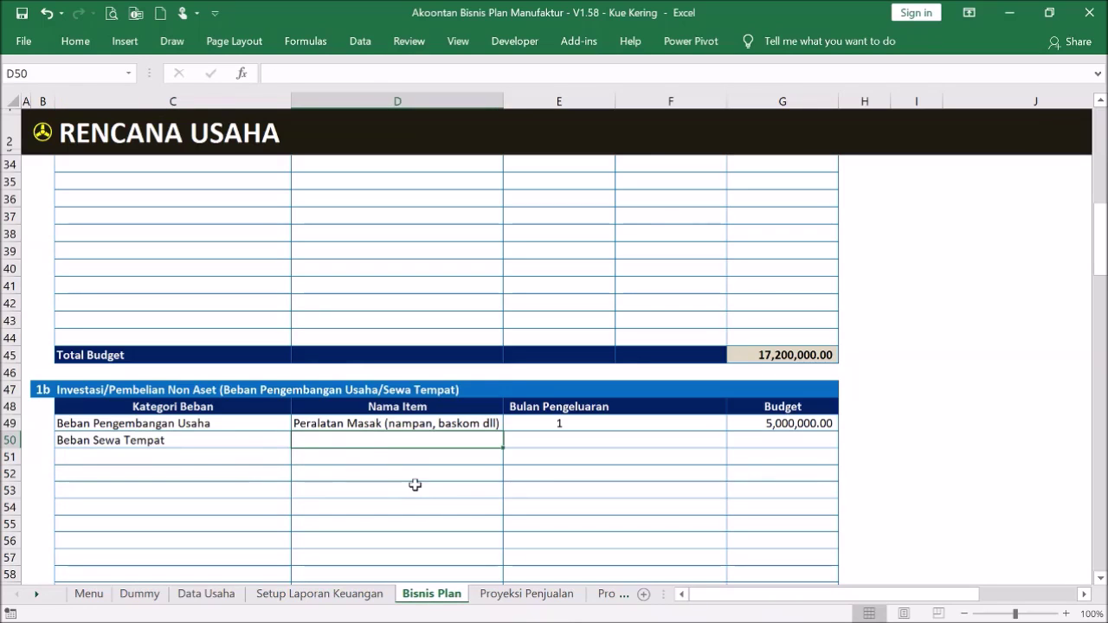
type("Sewa Toko 3 Bulan")
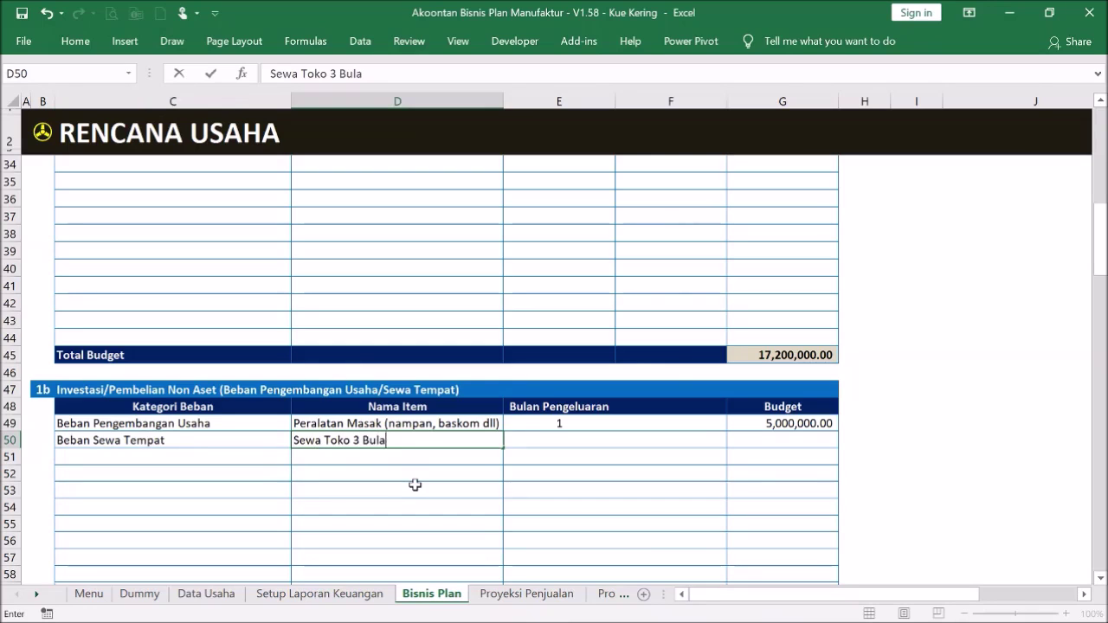
key("Tab")
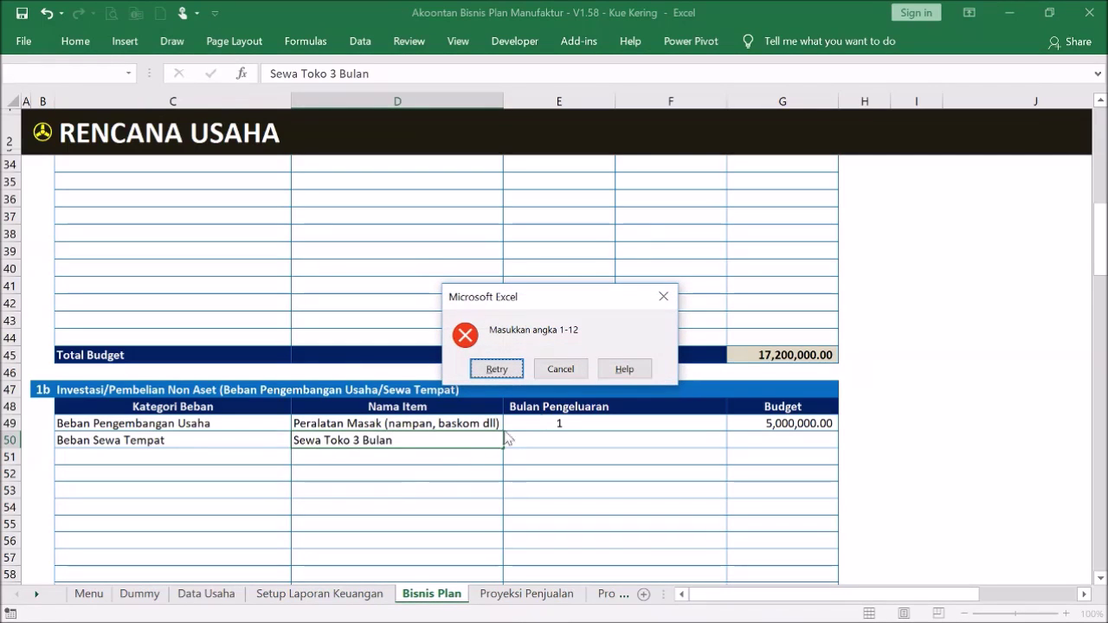
left_click(561, 369)
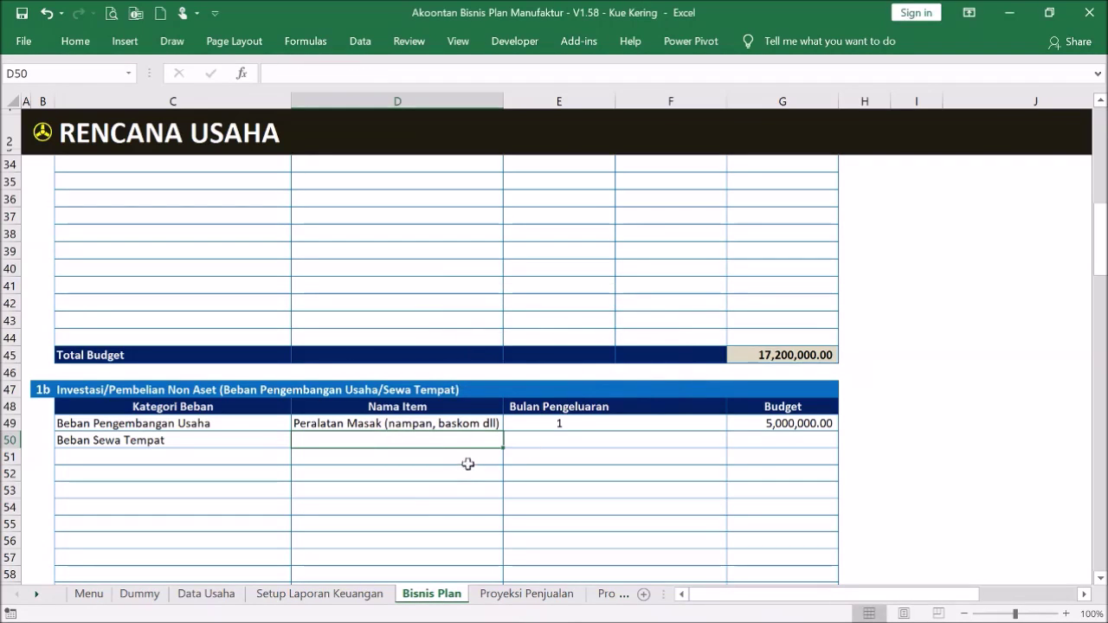
Step: Clear the data validation rule from the Nama Item cells D49:D68 in the Investasi/Pembelian Non Aset table
left_click(448, 420)
scroll(454, 424, "down", 6)
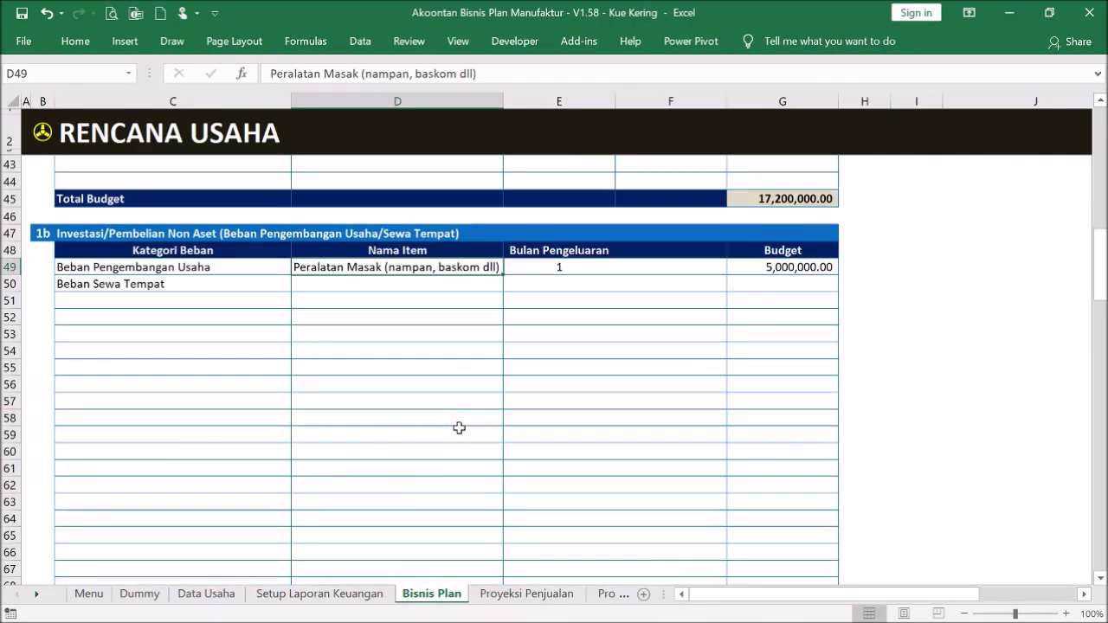
left_click(458, 429, "shift")
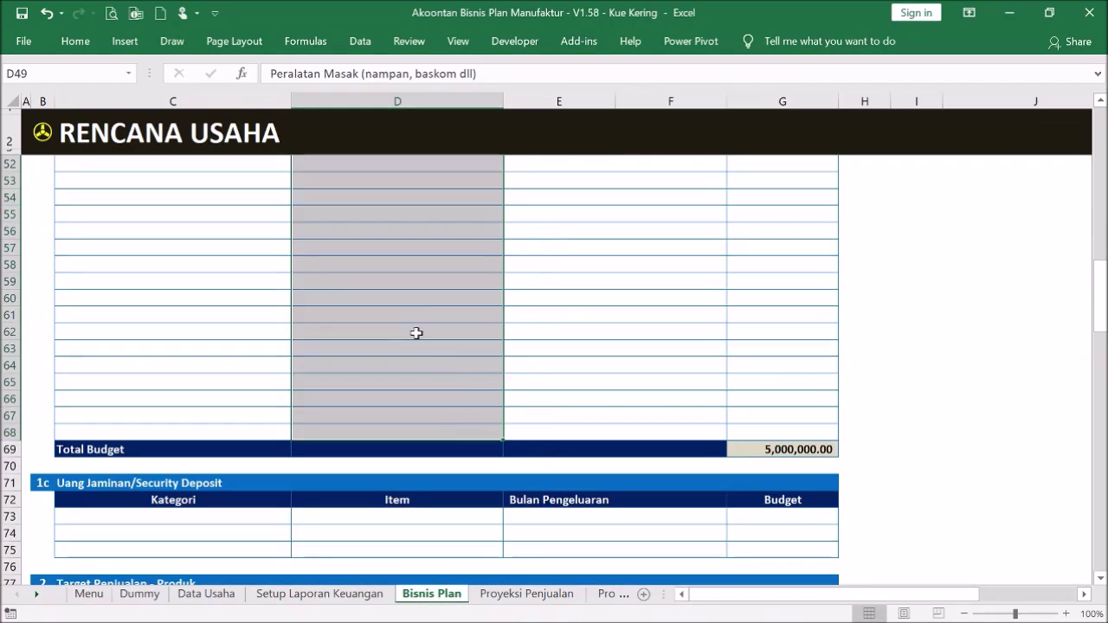
left_click(360, 41)
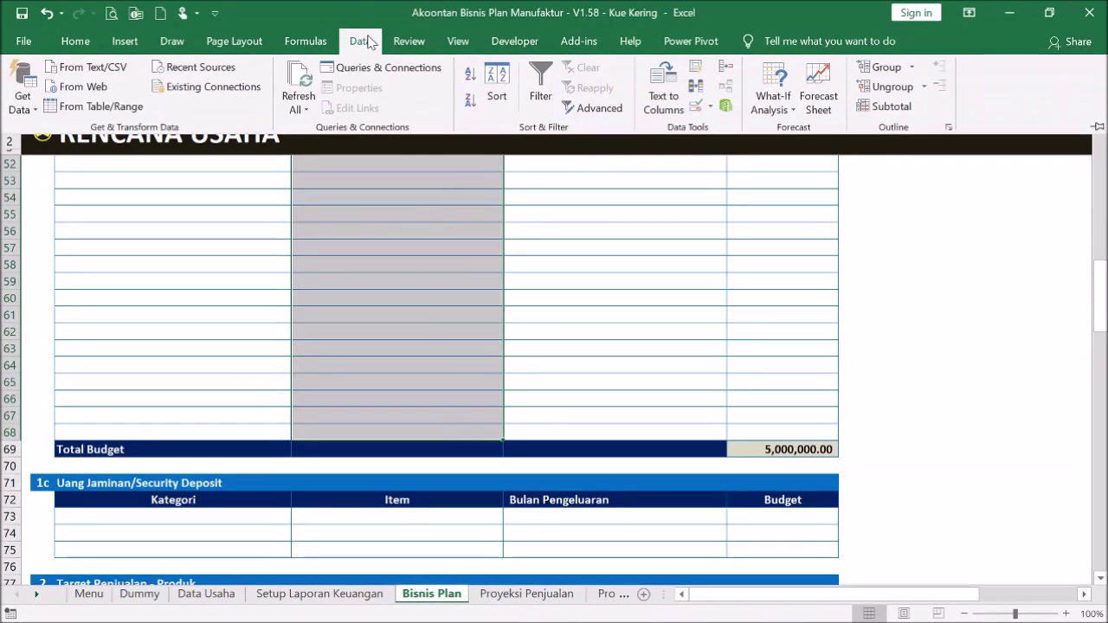
left_click(711, 108)
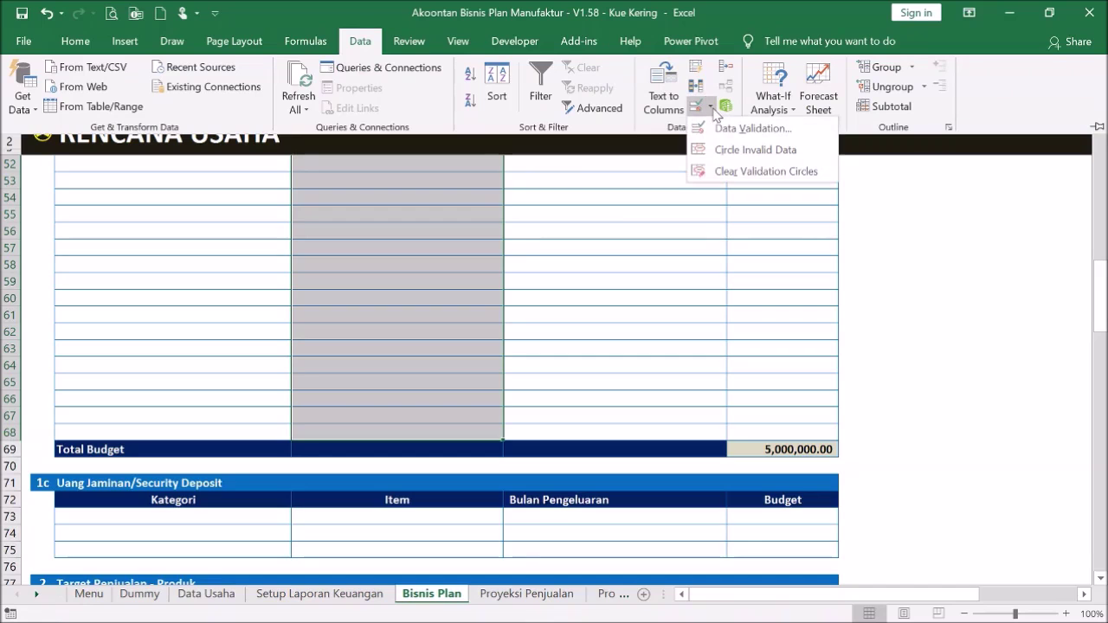
left_click(723, 128)
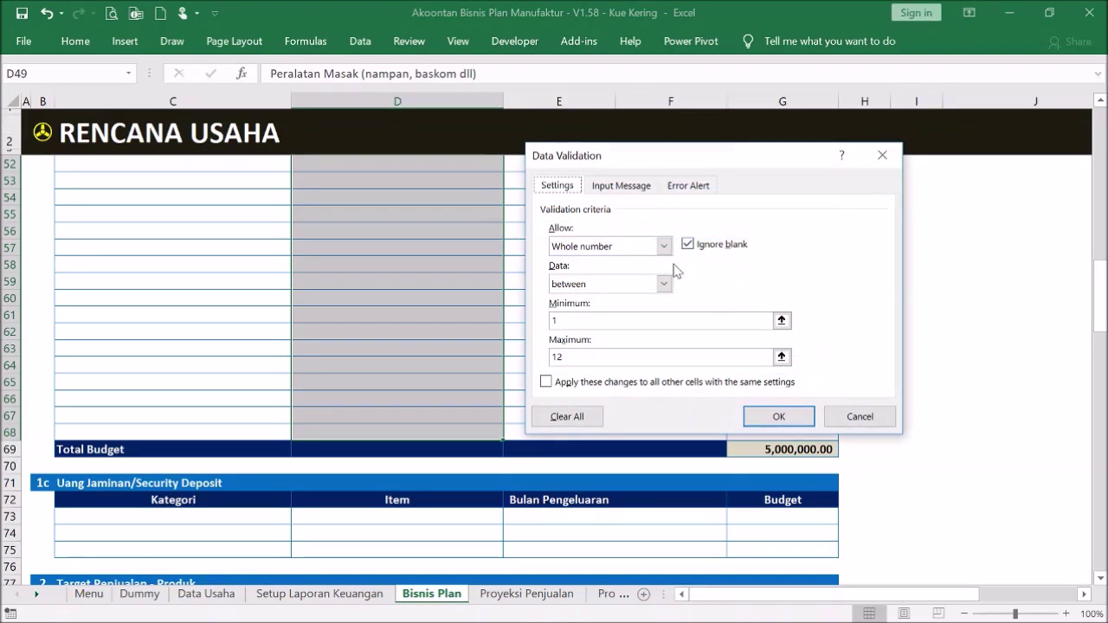
left_click(567, 417)
left_click(778, 417)
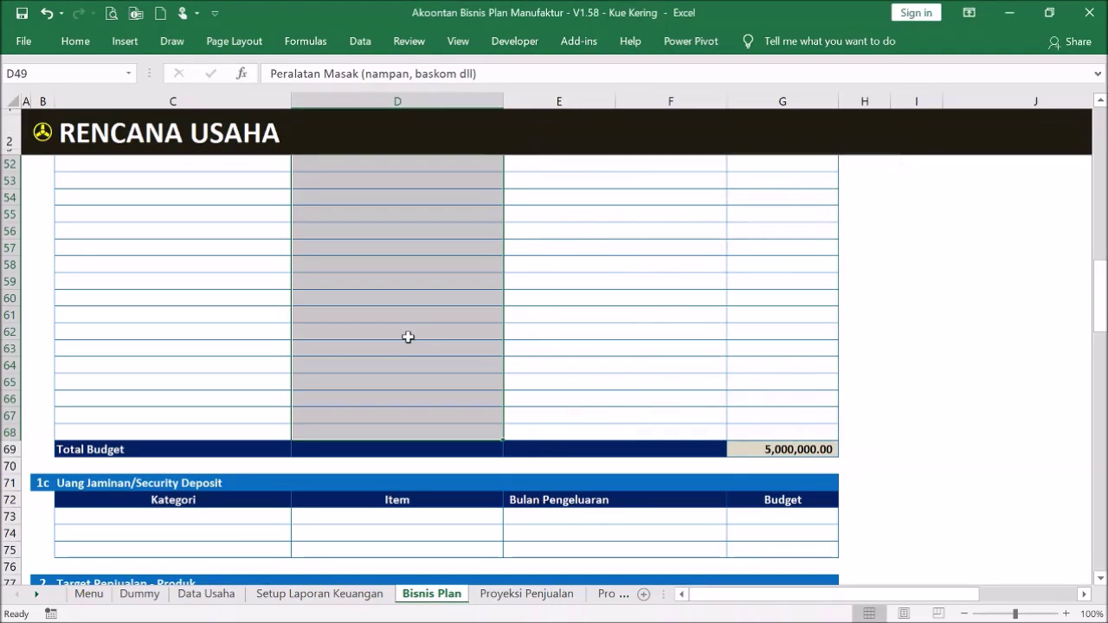
Step: Enter "sewa tempat 3 bulan" as the Nama Item of the Beban Sewa Tempat row, D50
left_click(408, 333)
scroll(408, 333, "up", 4)
scroll(385, 341, "down", 2)
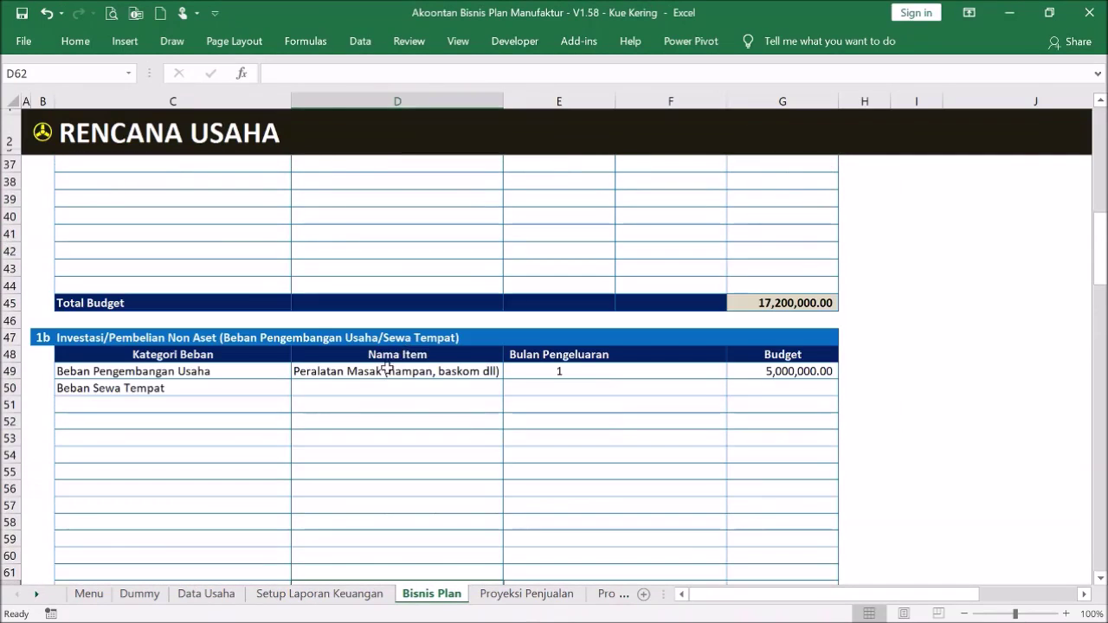
left_click(359, 282)
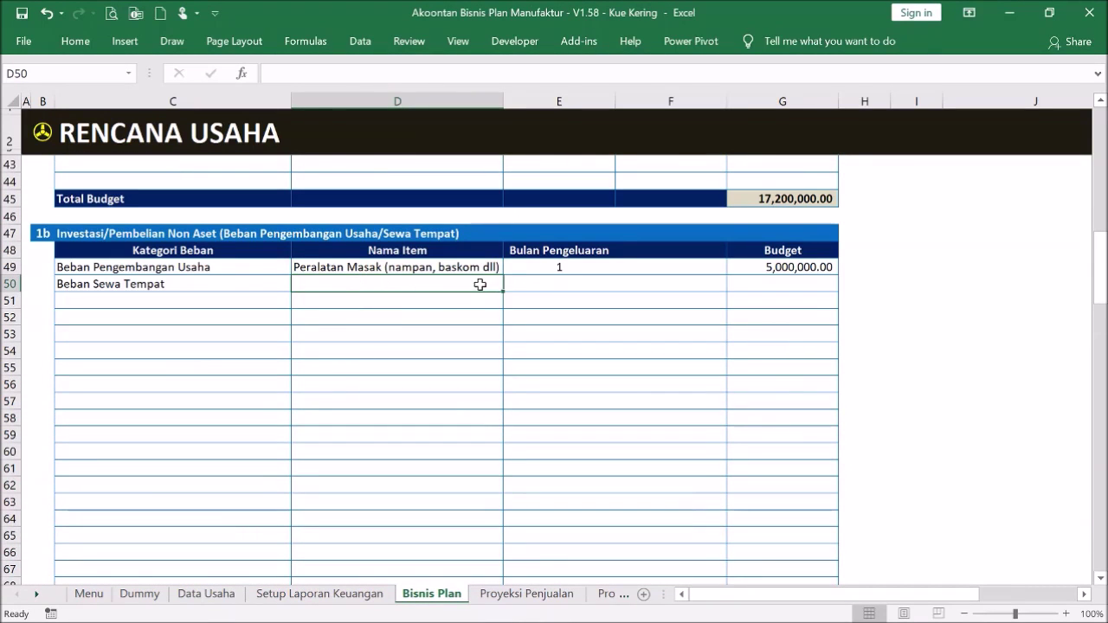
type("sewa tempate")
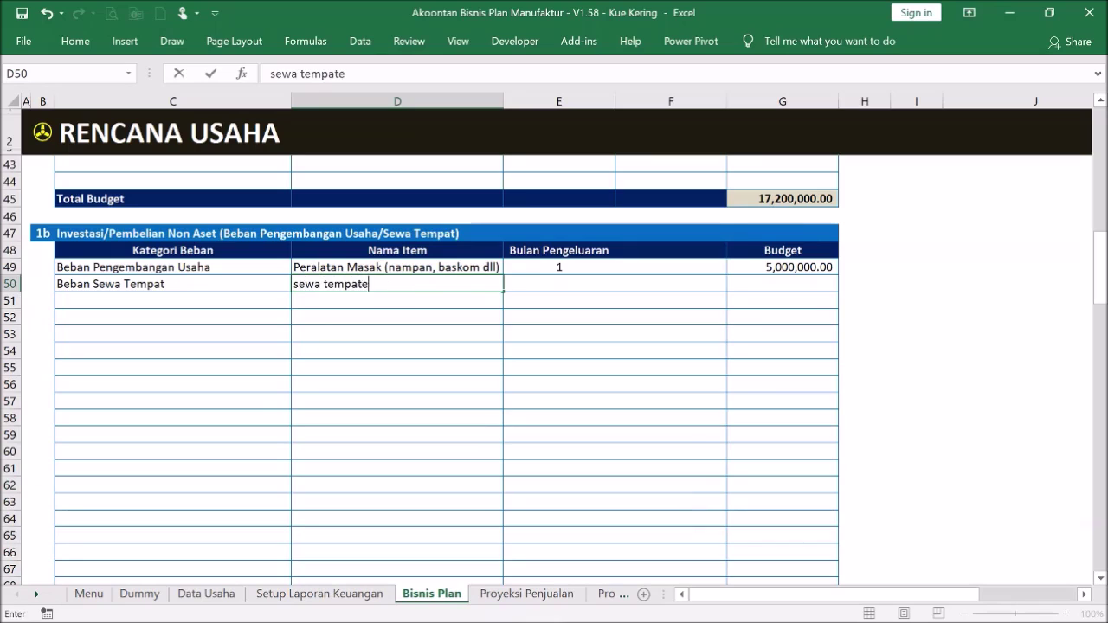
key("BackSpace")
type("3 bu")
key("BackSpace")
type("bulan")
key("Return")
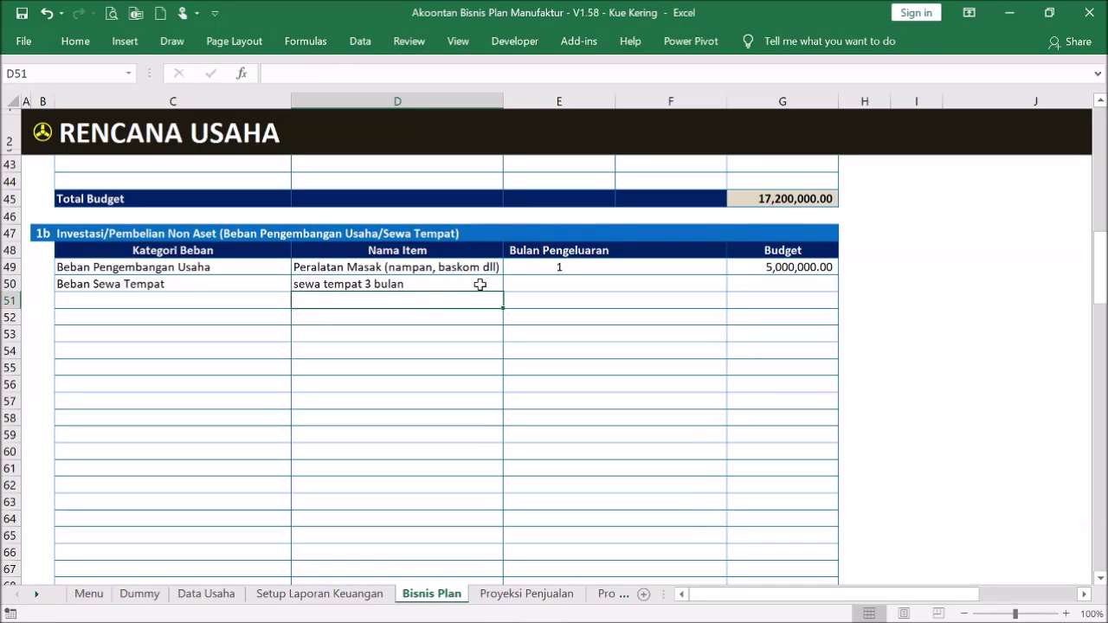
Step: Set the Beban Sewa Tempat row's Bulan Pengeluaran to 1 and its Budget to 1,500,000
left_click(526, 288)
type("1")
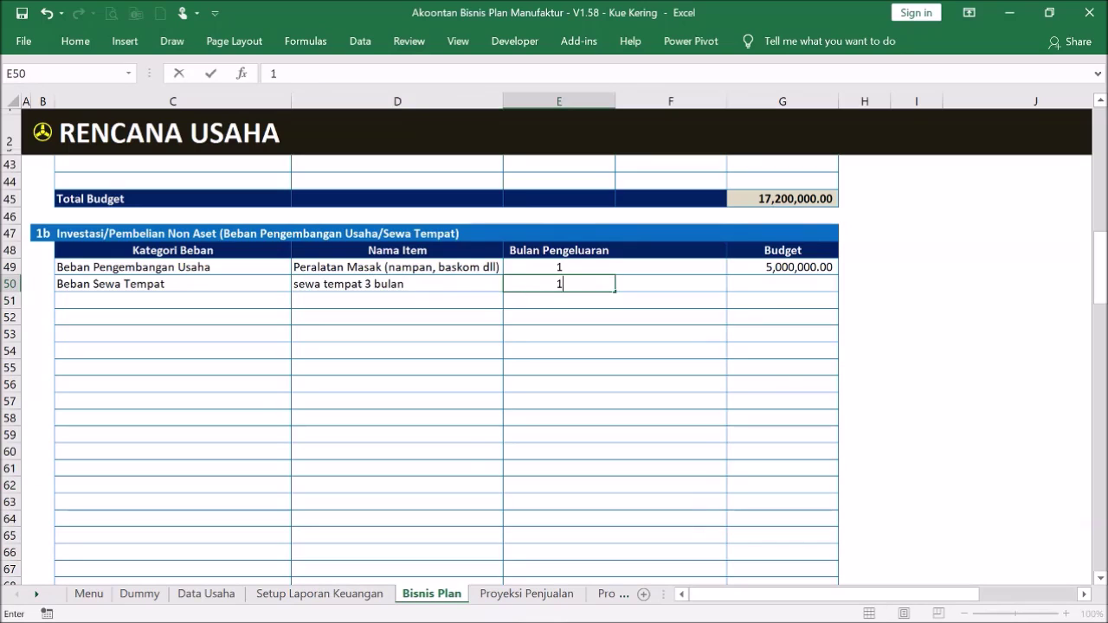
left_click(750, 288)
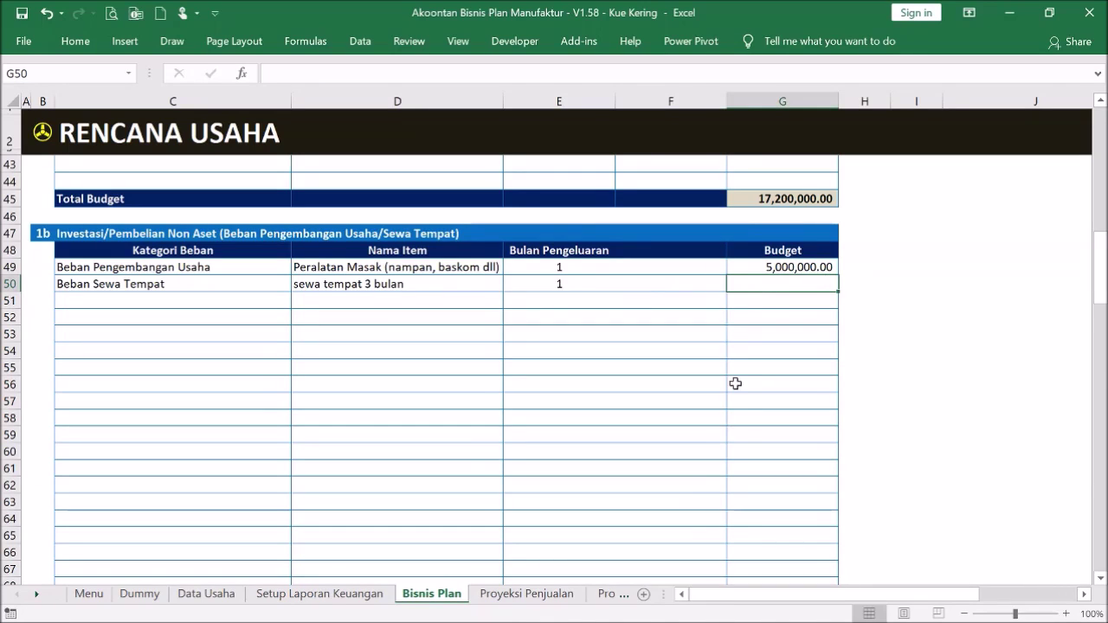
type("1500000")
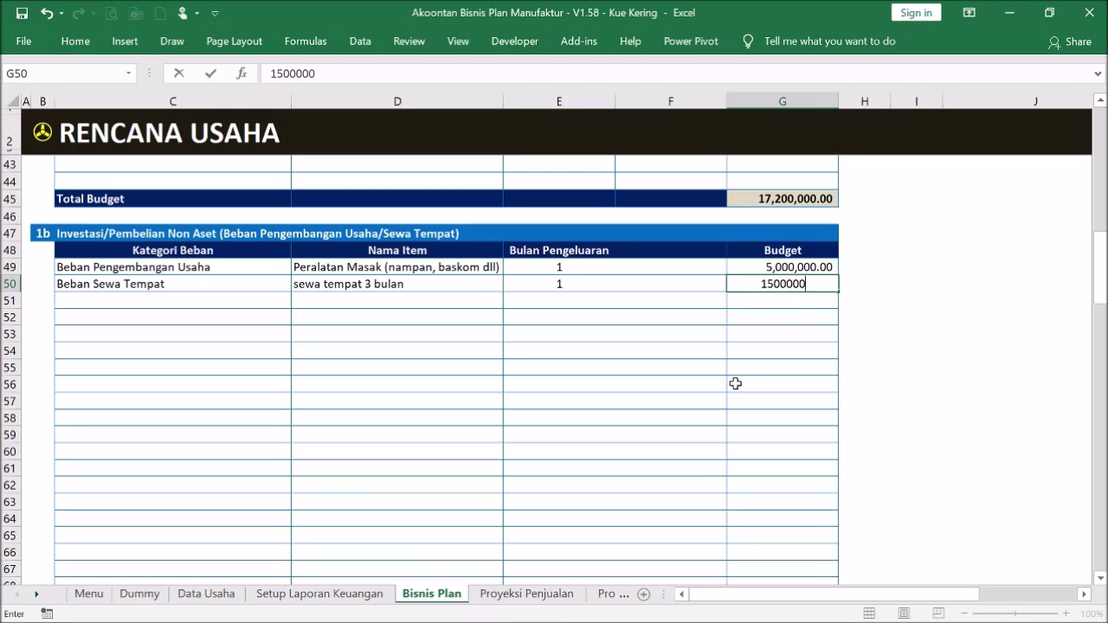
key("Return")
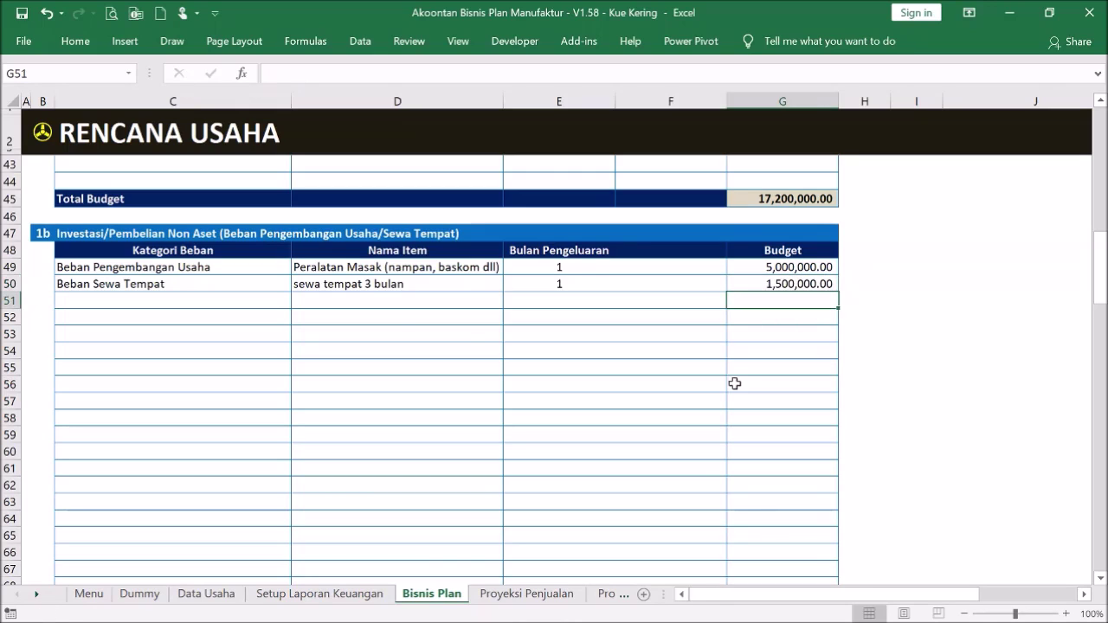
Step: Compare the Beban Sewa Tempat row in the Non Aset table with its row in the monthly fixed costs table
left_click(160, 283)
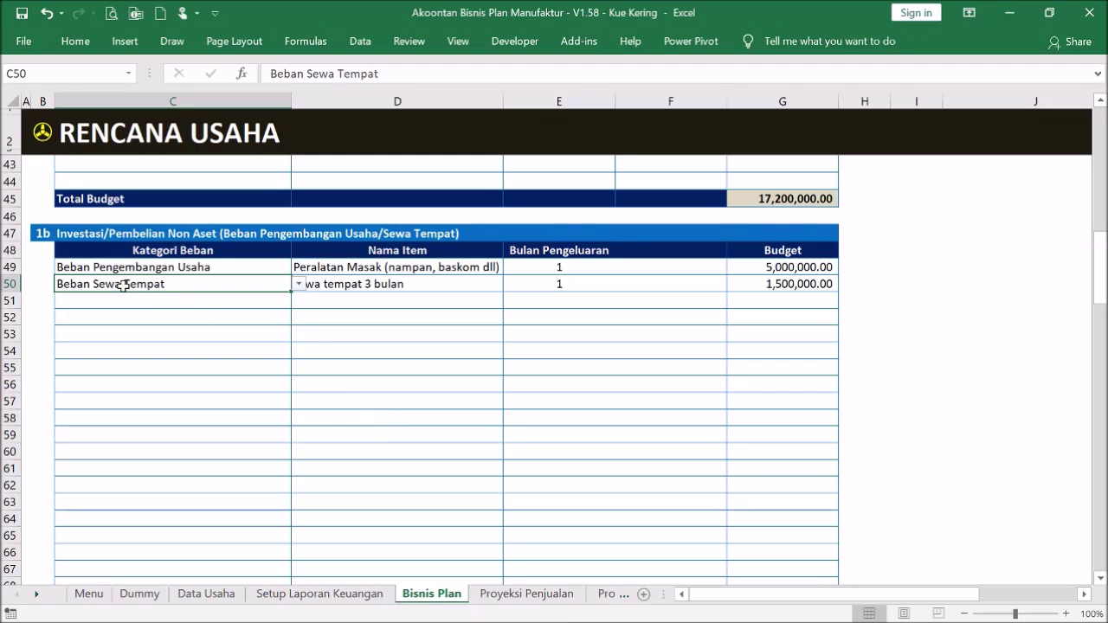
scroll(234, 294, "down", 5)
scroll(242, 297, "down", 20)
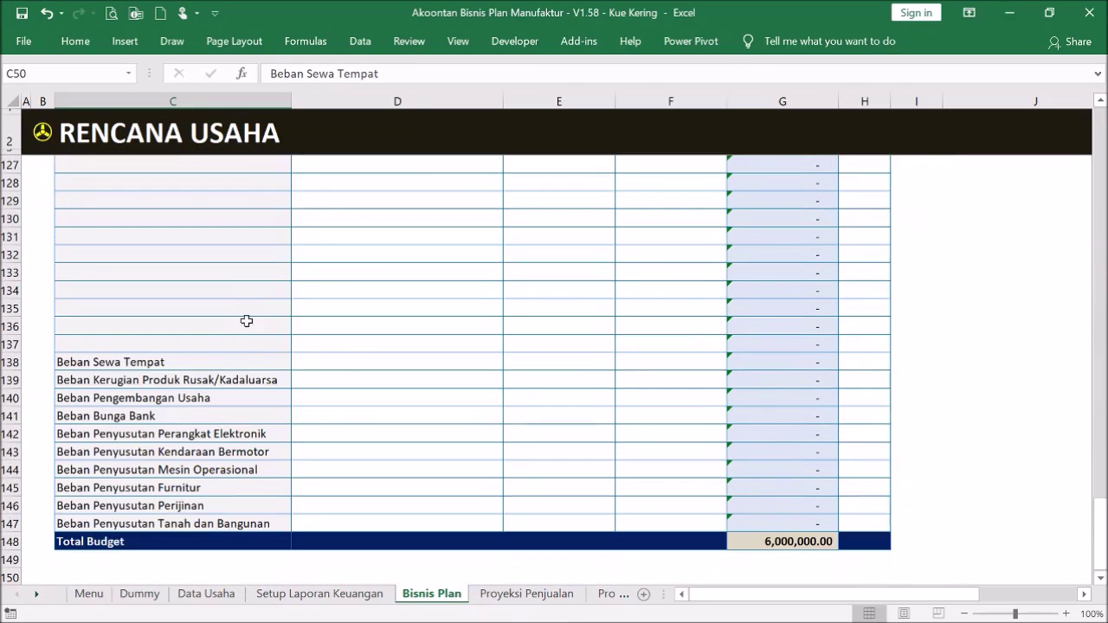
left_click(327, 360)
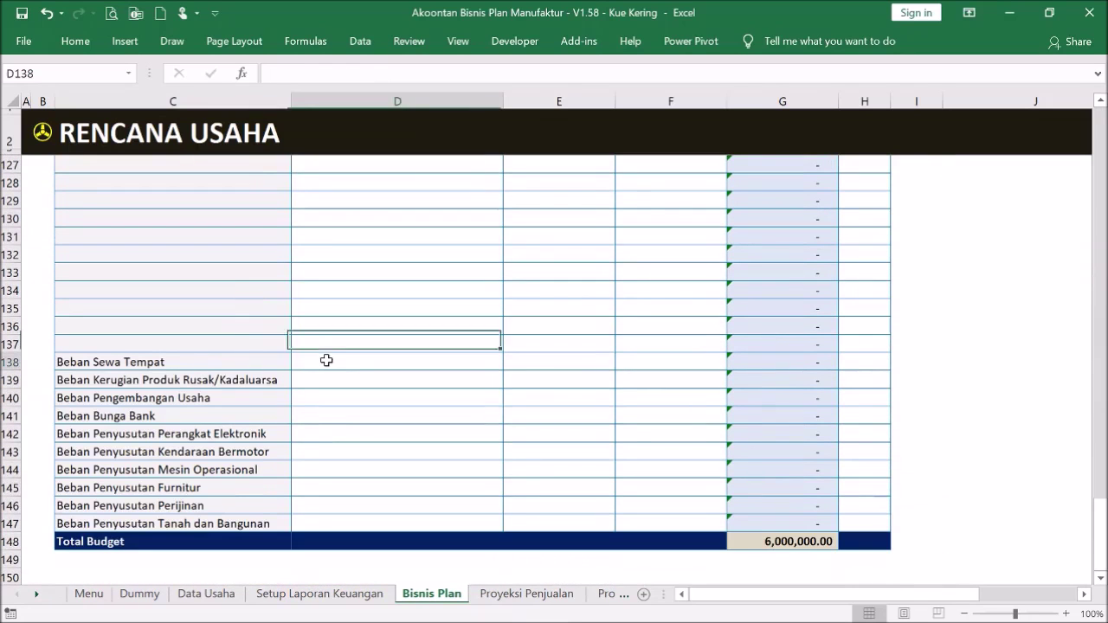
scroll(524, 376, "up", 11)
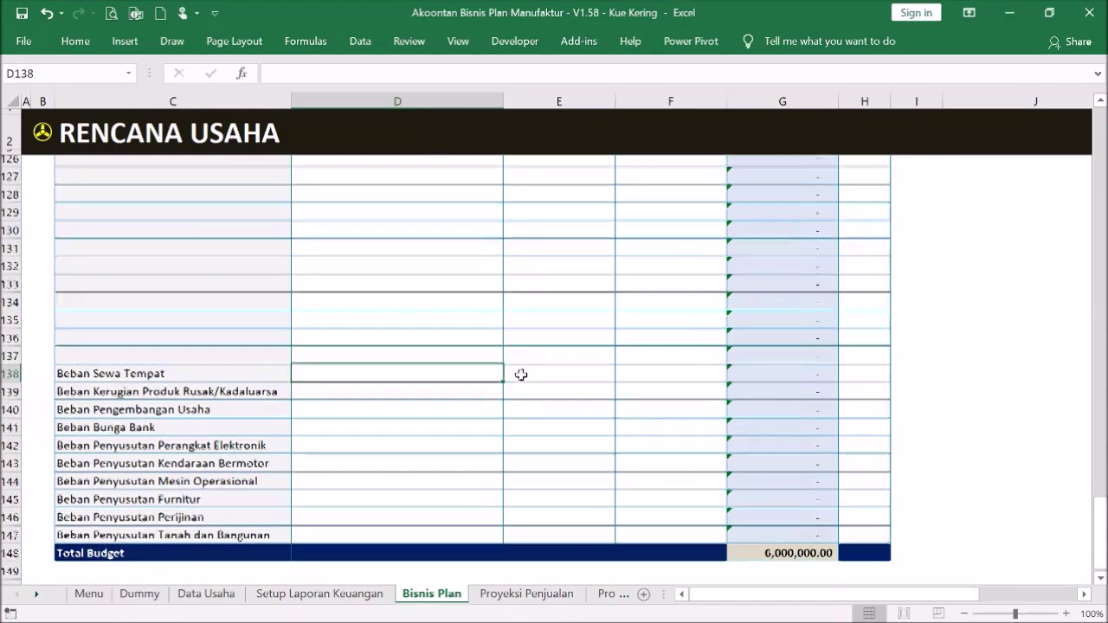
scroll(488, 387, "up", 14)
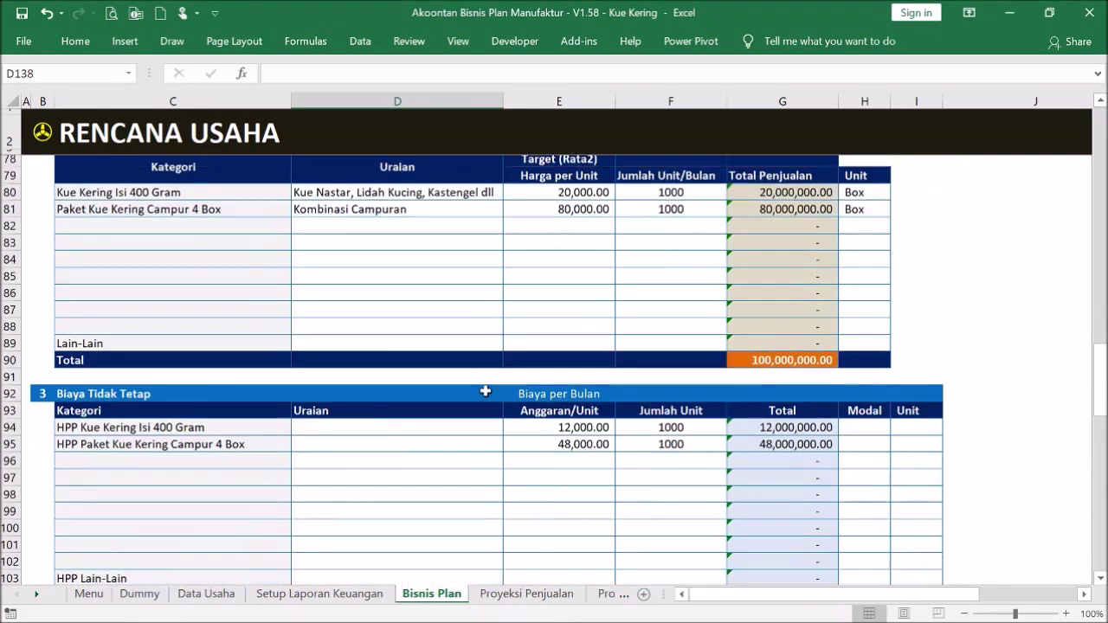
scroll(476, 379, "up", 1)
scroll(476, 379, "down", 2)
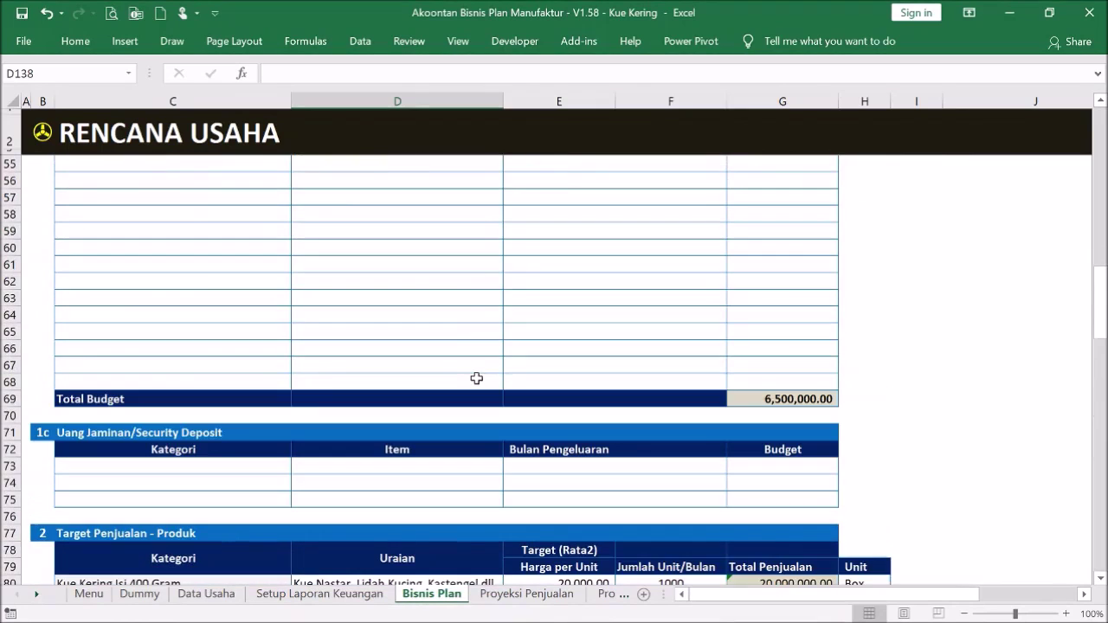
Step: Examine the Uang Jaminan/Security Deposit table, including the Kategori choices of its first row and the Bulan Pengeluaran and Budget cells
left_click(155, 432)
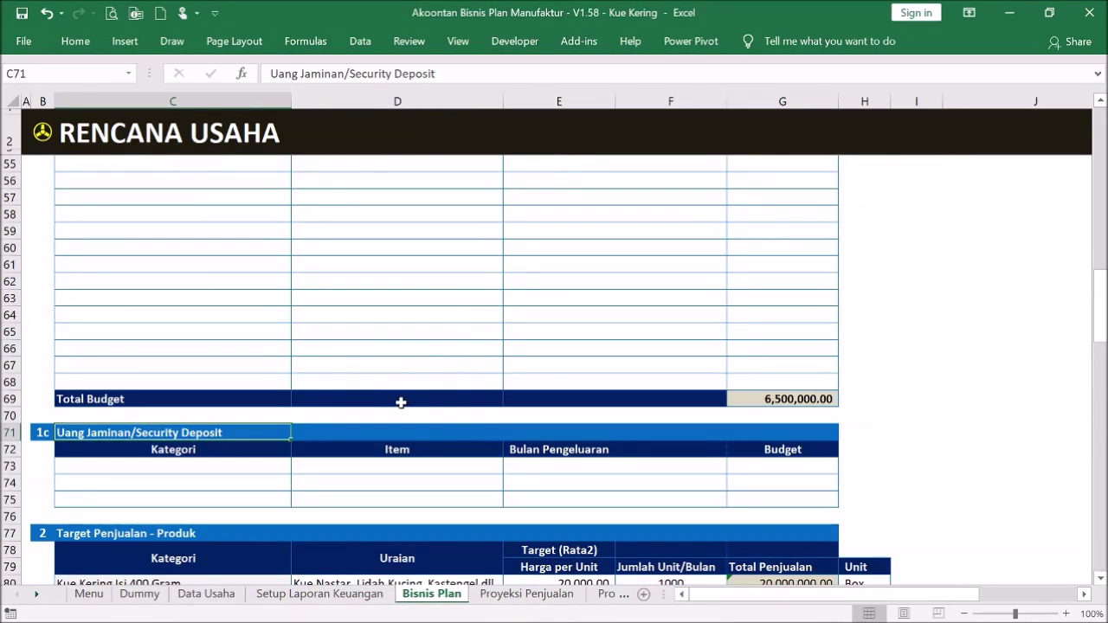
scroll(407, 402, "down", 2)
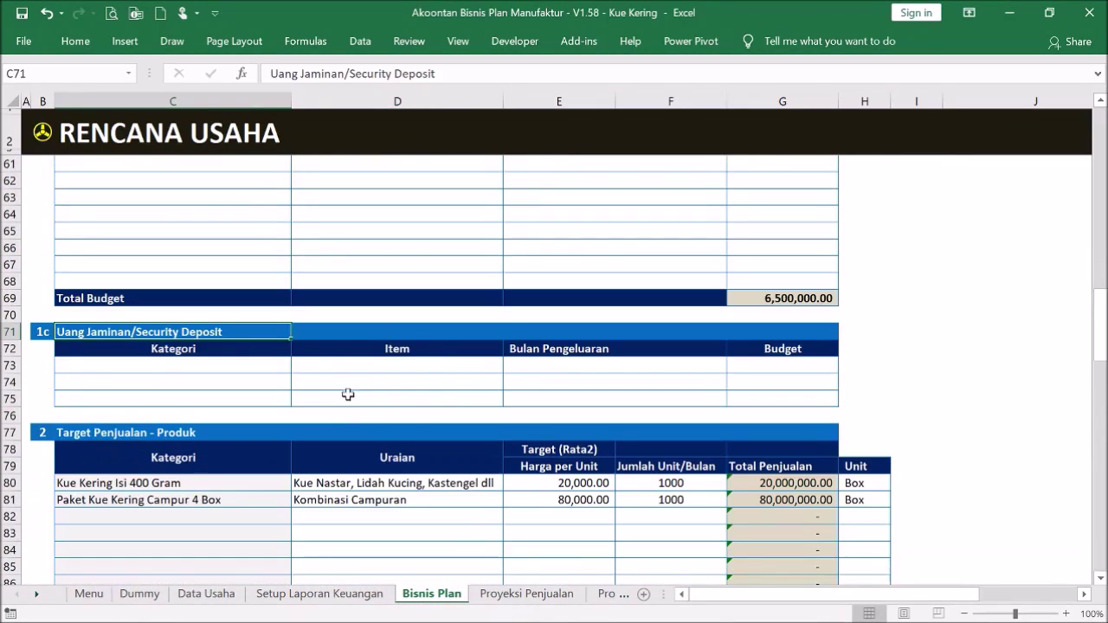
left_click(274, 367)
left_click(299, 366)
left_click(296, 364)
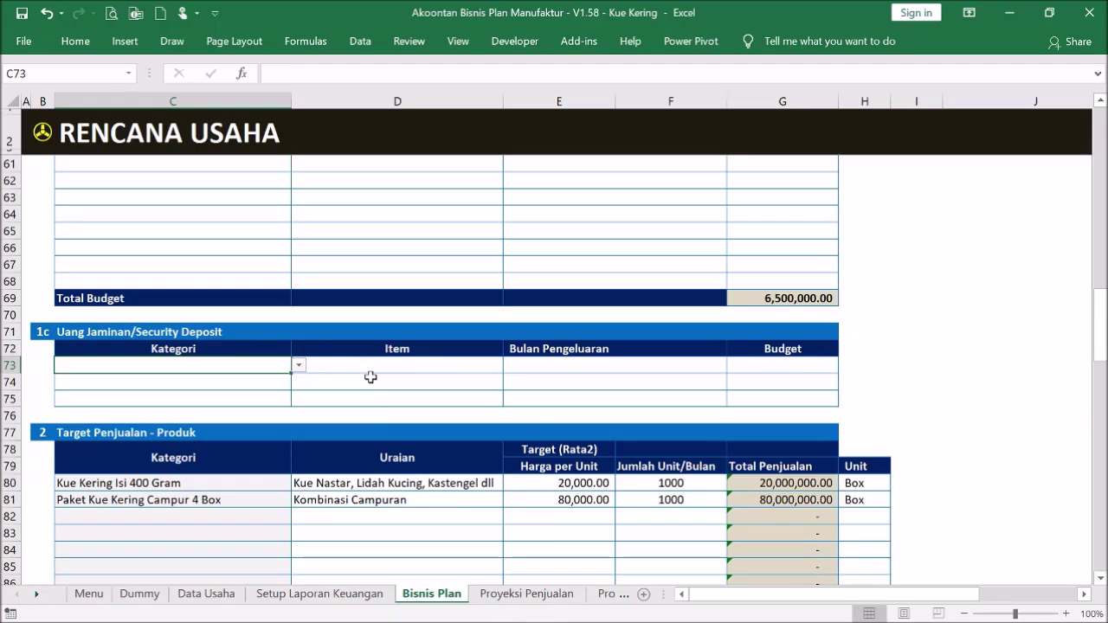
scroll(370, 377, "down", 2)
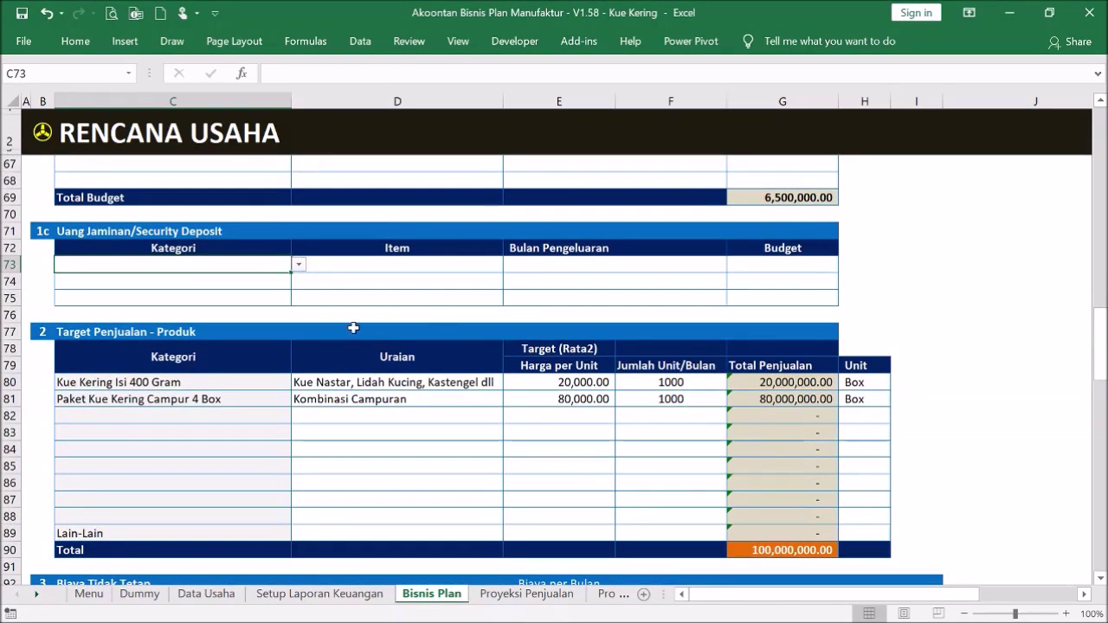
scroll(437, 321, "up", 5)
scroll(437, 321, "down", 2)
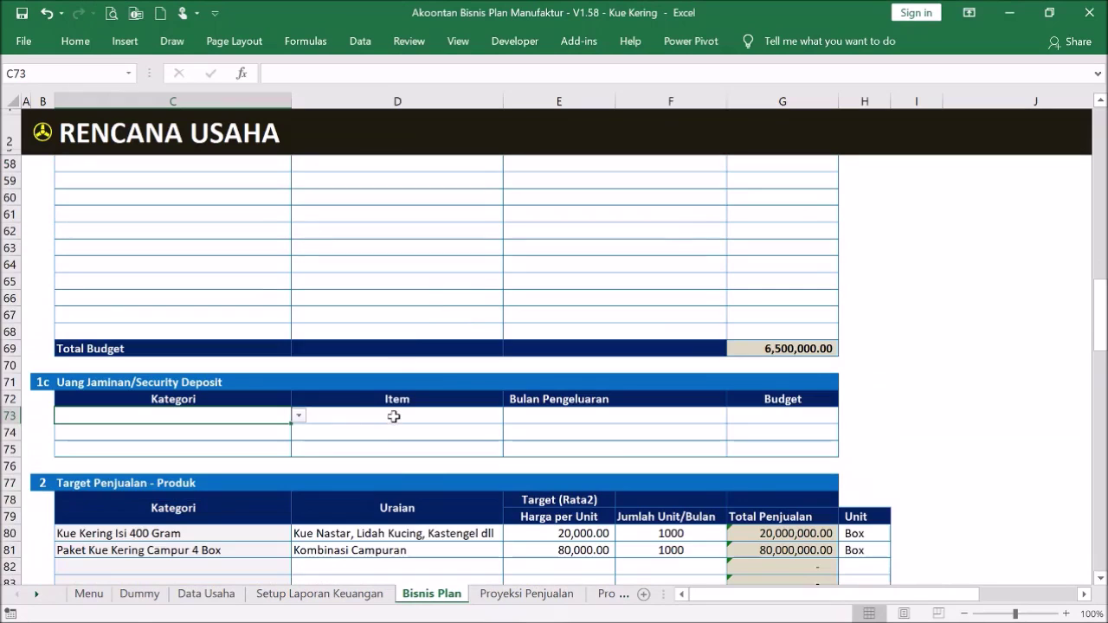
left_click(578, 420)
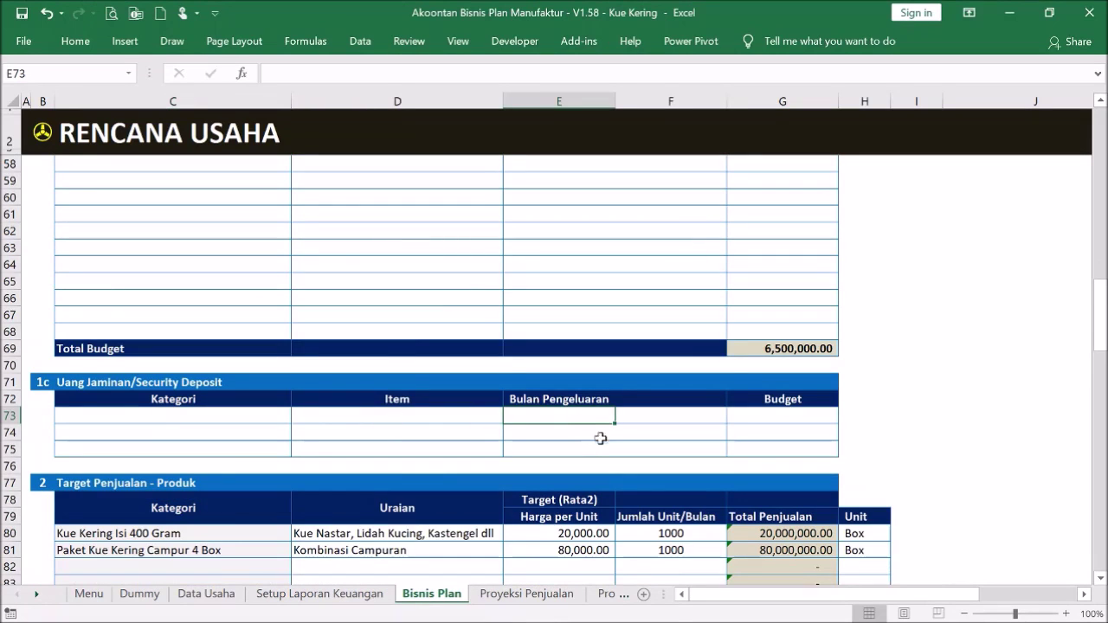
scroll(581, 444, "down", 2)
left_click(798, 328)
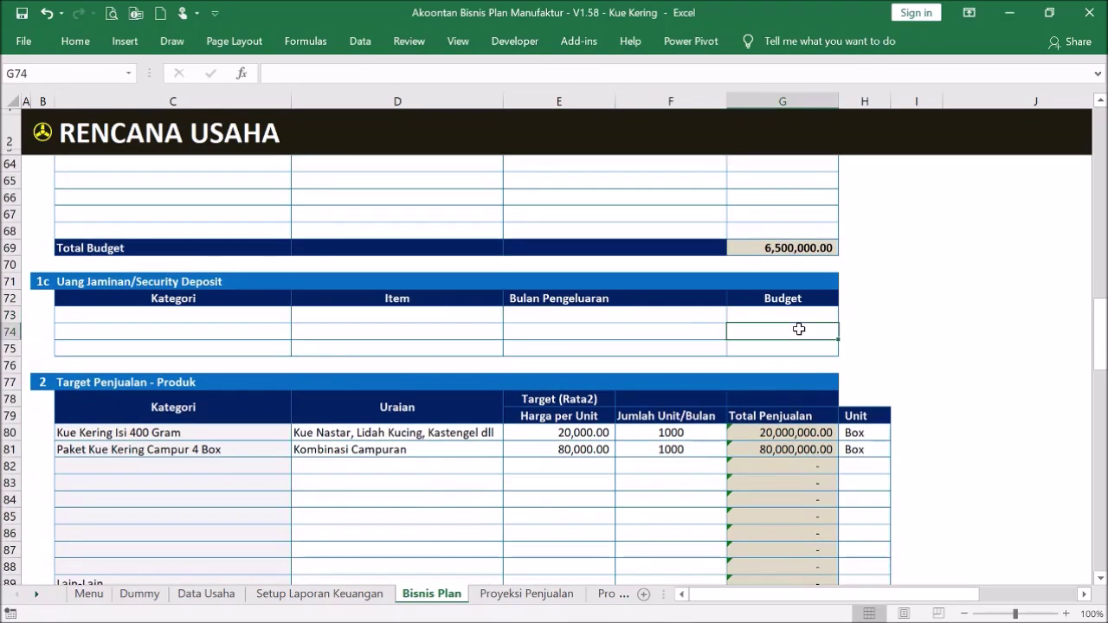
Step: Review the Target Penjualan - Produk table: product categories, Uraian, Harga per Unit and Jumlah Unit/Bulan of the Kue Kering Isi 400 Gram row
scroll(798, 329, "down", 1)
scroll(761, 338, "up", 5)
scroll(722, 355, "up", 5)
scroll(721, 355, "down", 8)
scroll(722, 356, "down", 1)
scroll(721, 356, "down", 4)
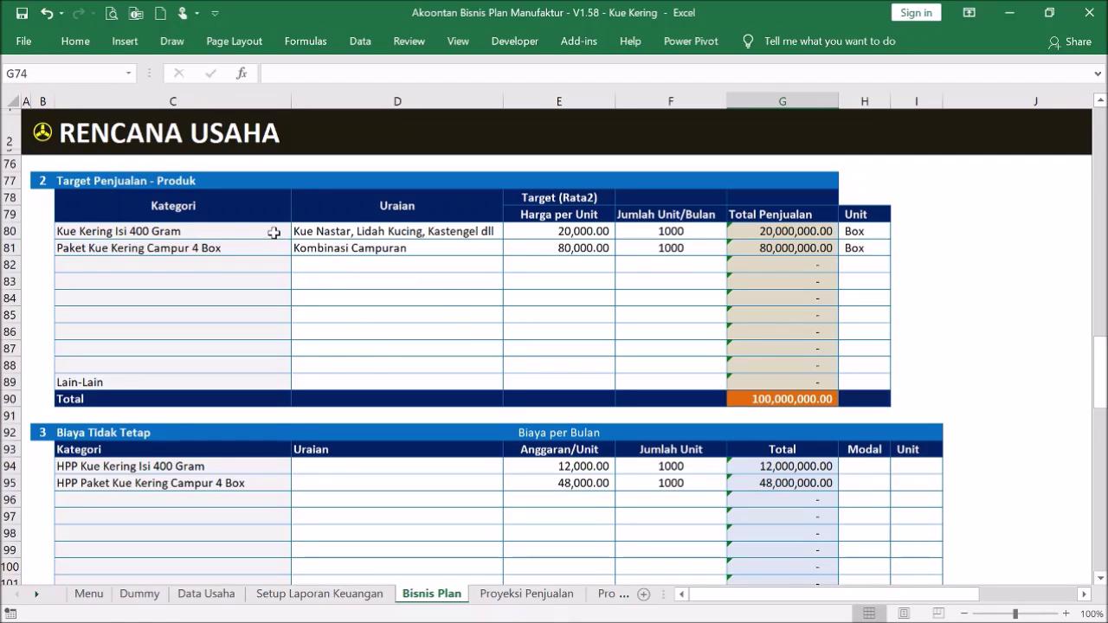
left_click(234, 229)
left_click_drag(234, 230, 245, 333)
left_click(244, 292)
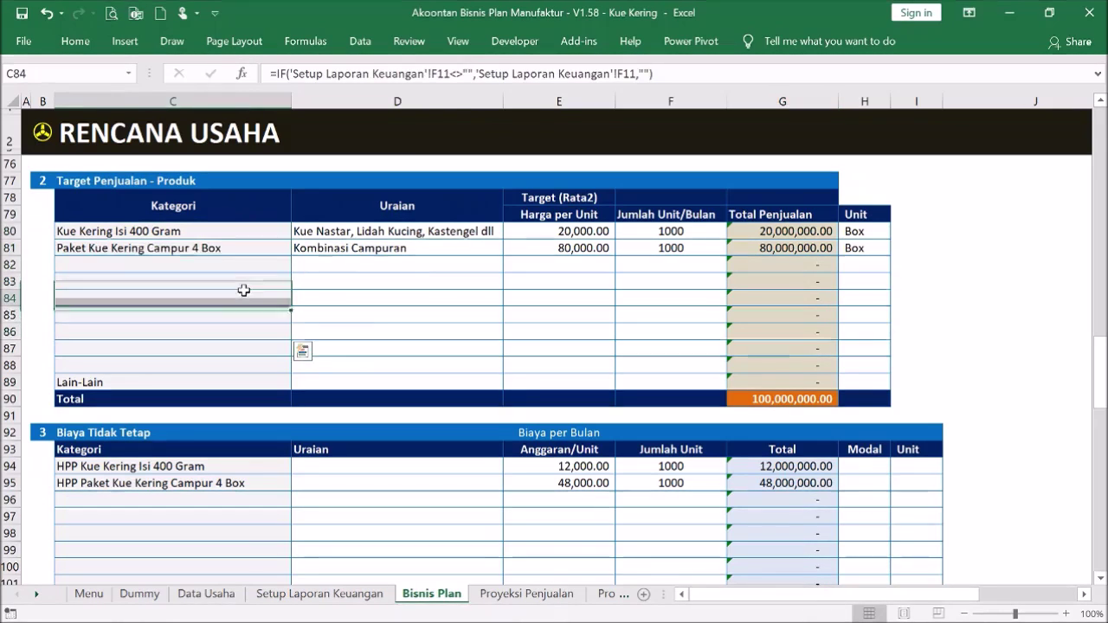
left_click(417, 231)
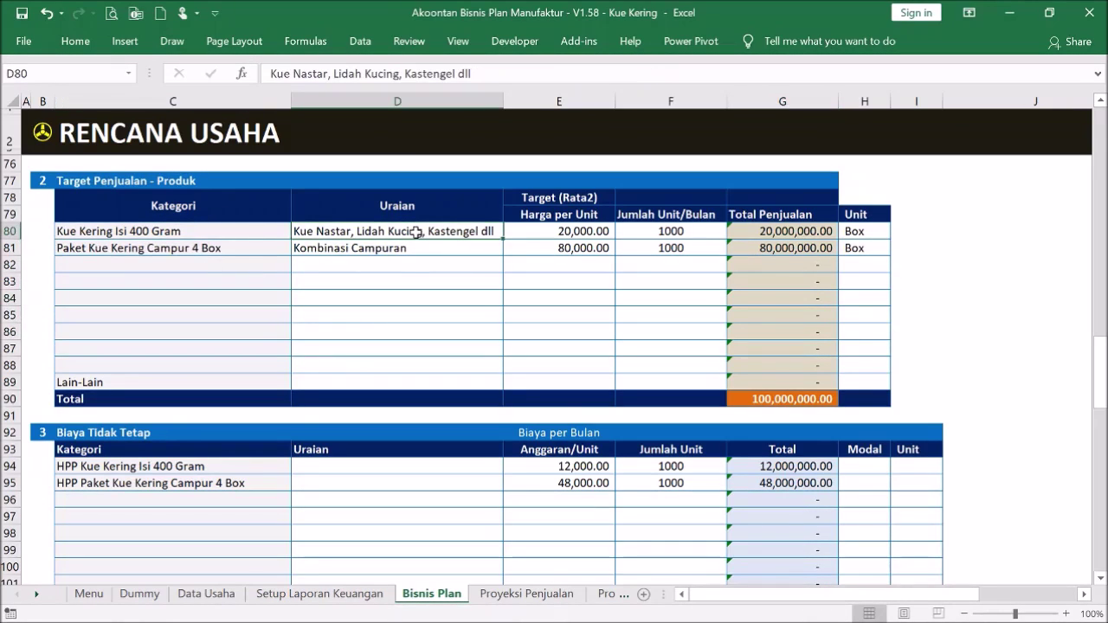
left_click(541, 229)
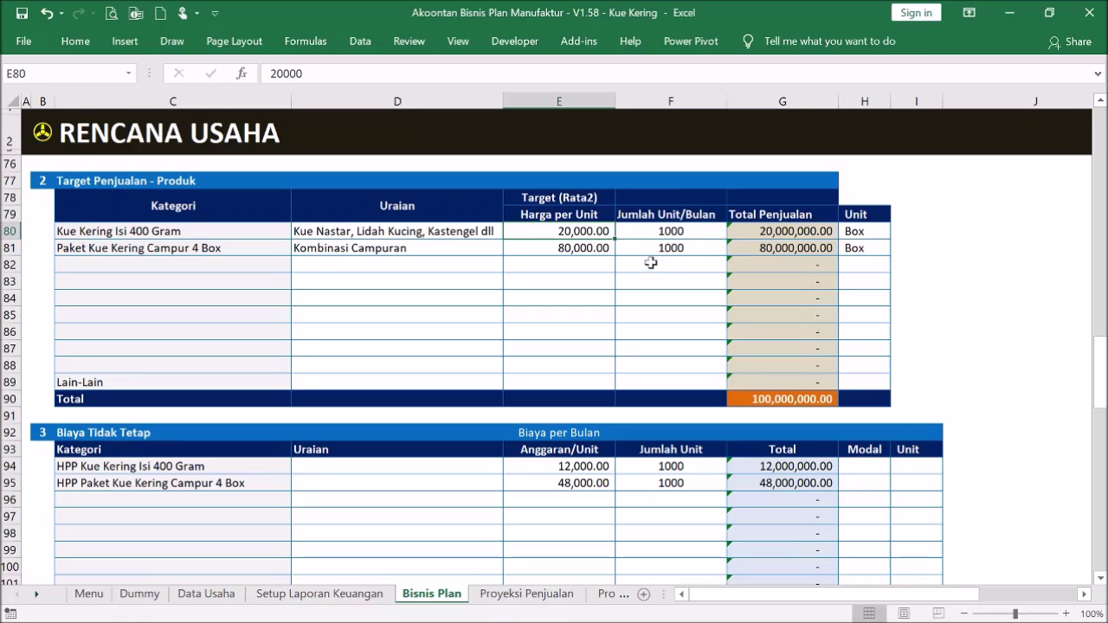
left_click(685, 232)
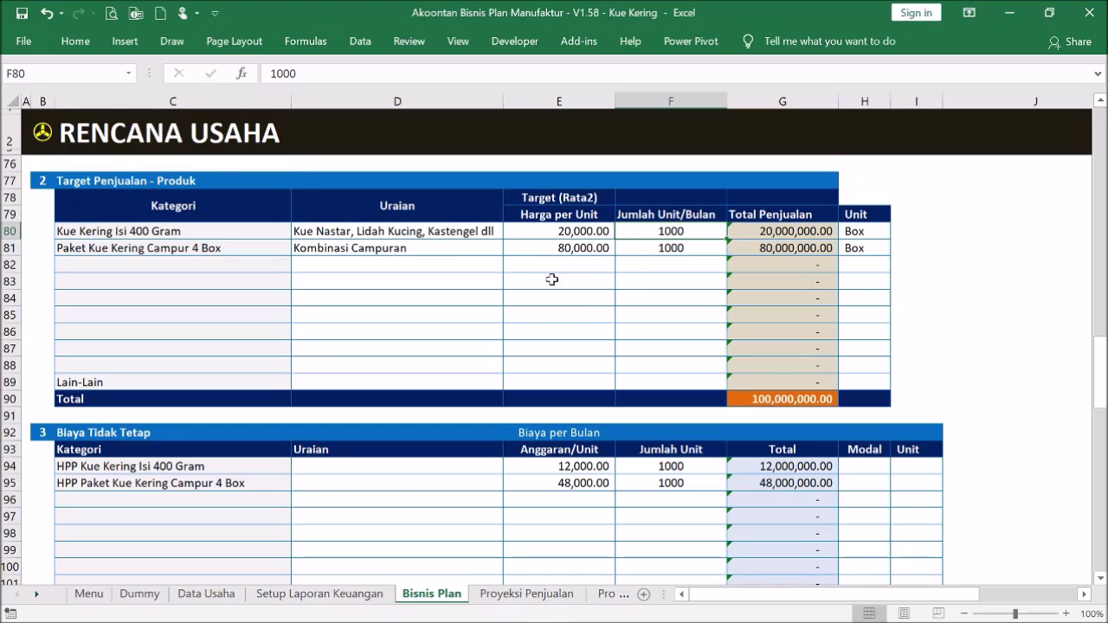
Step: Open the Break Even analysis from the workbook's menu sheet and examine the Proyeksi Break Even block and its unit and monthly totals
left_click(43, 133)
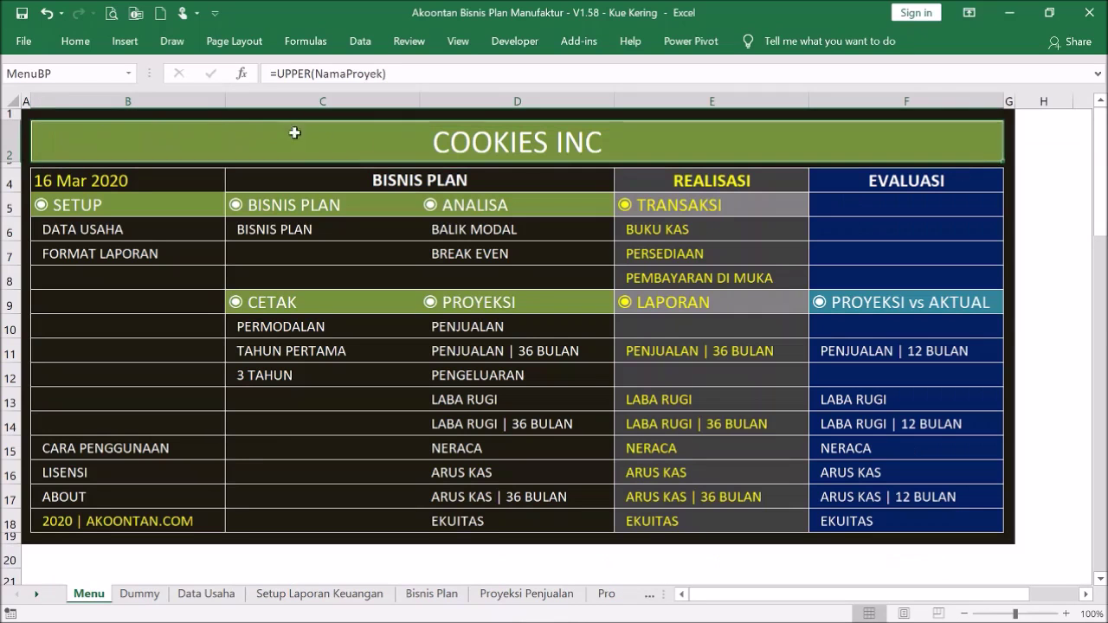
left_click(489, 251)
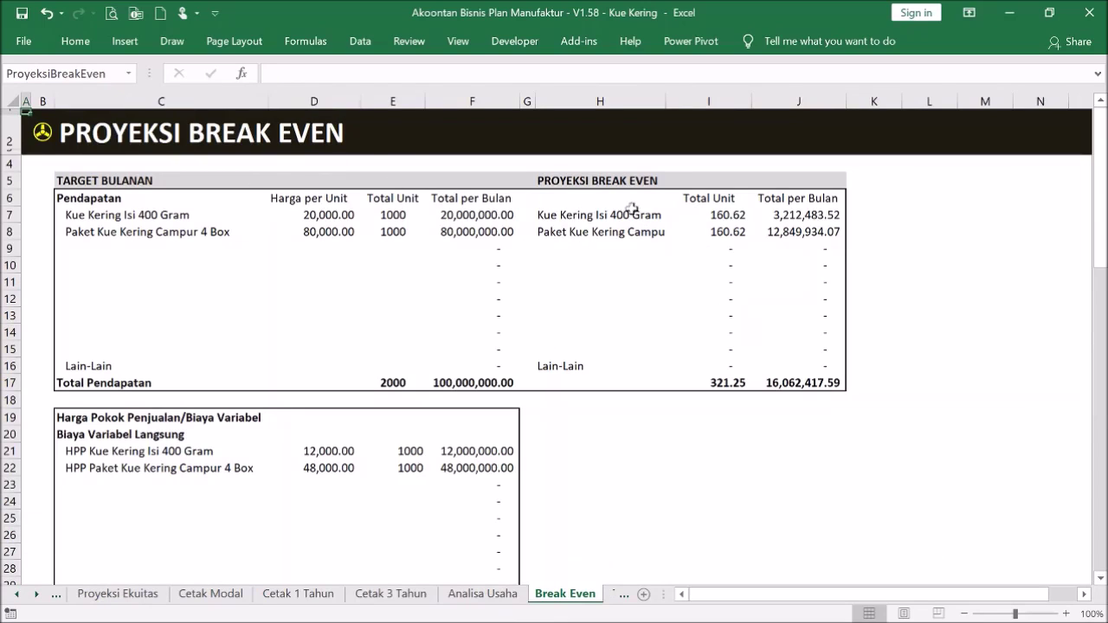
left_click(621, 184)
left_click_drag(618, 195, 802, 380)
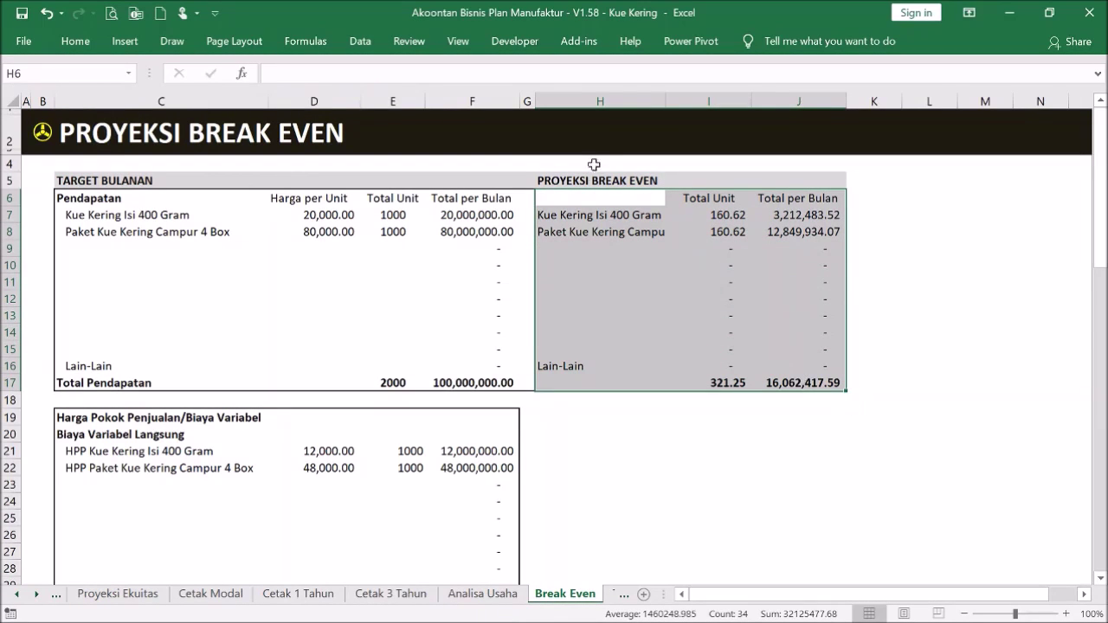
left_click_drag(578, 197, 778, 387)
left_click(736, 381)
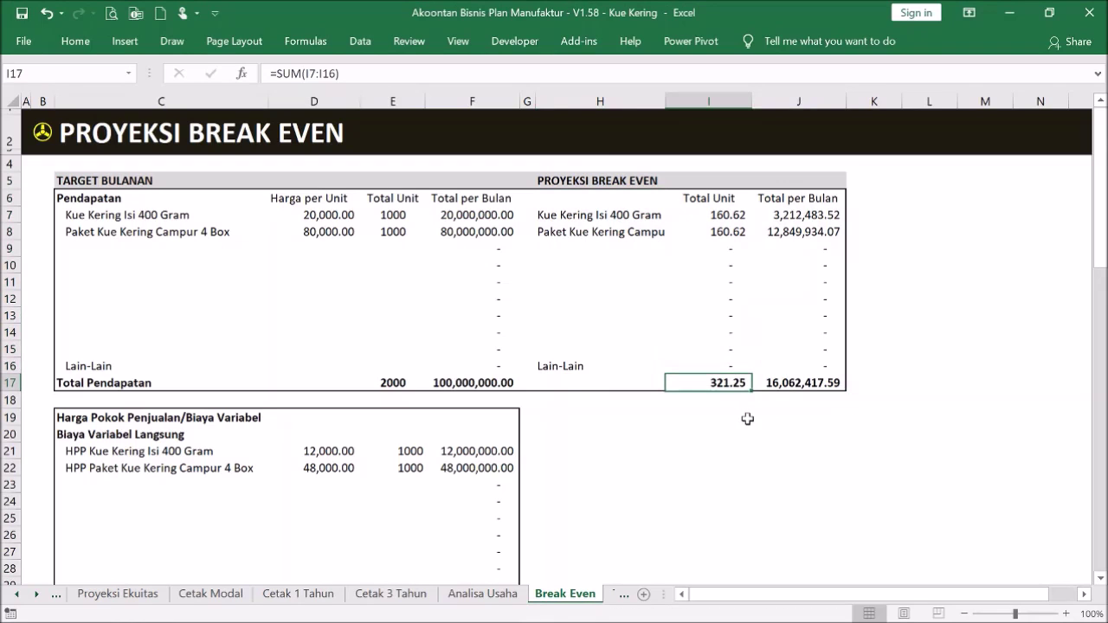
left_click(802, 379)
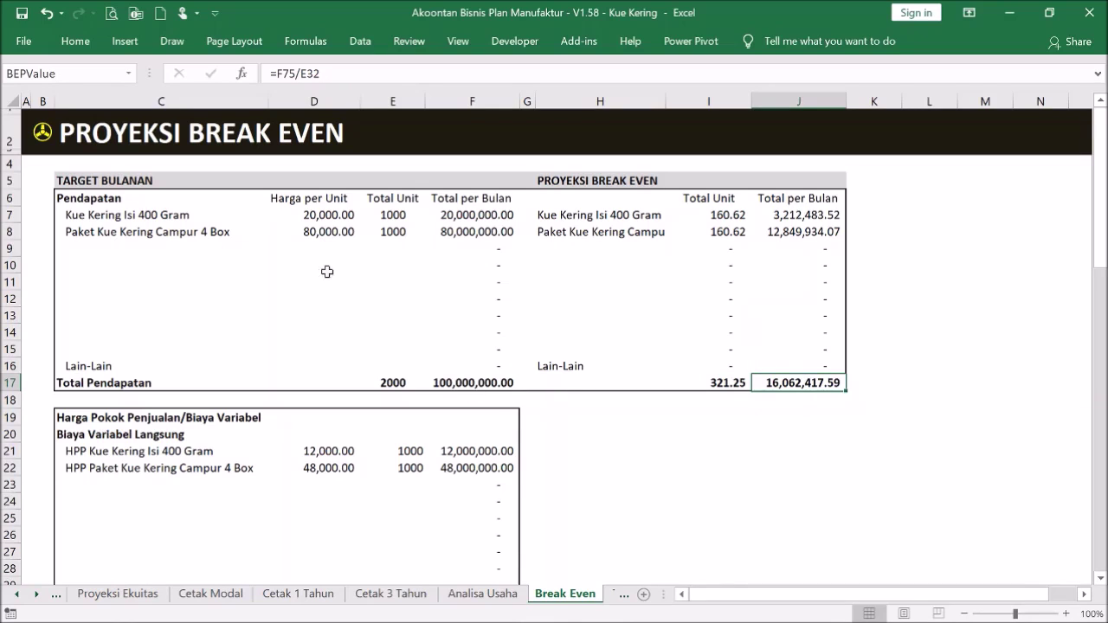
Step: Return to the Bisnis Plan sheet through the menu sheet and review the Biaya Tidak Tetap and Biaya Tetap tables
left_click(43, 139)
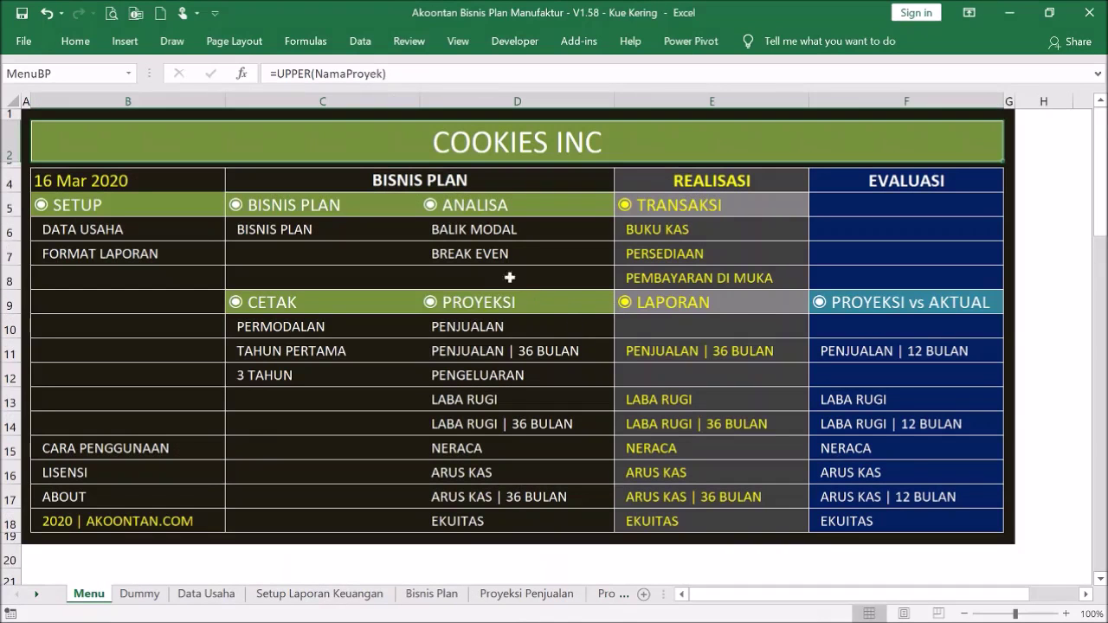
left_click(311, 230)
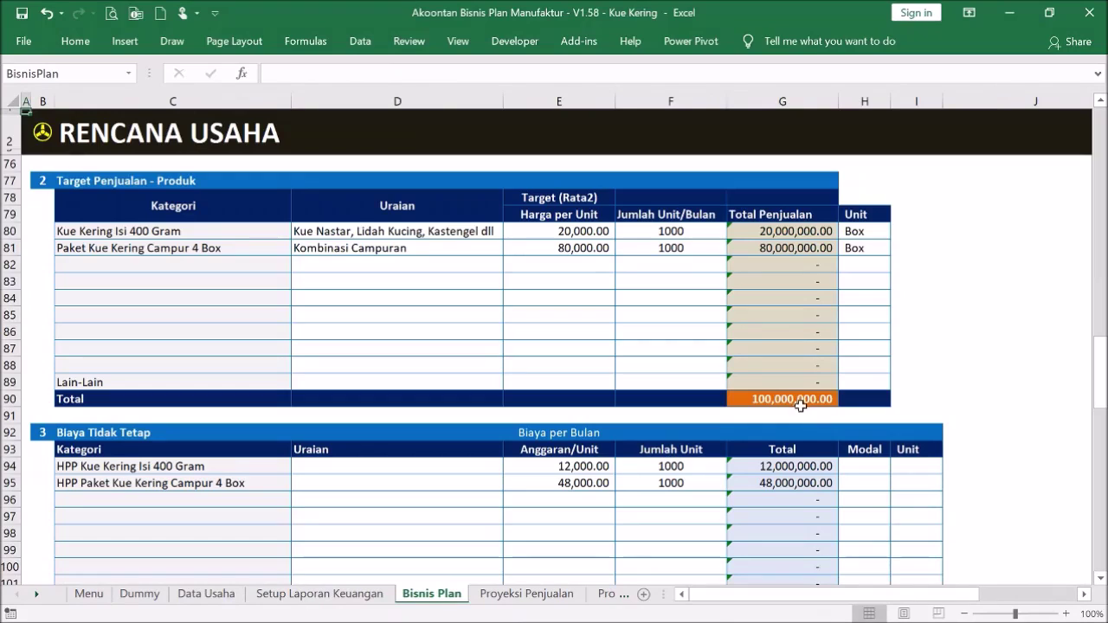
scroll(792, 351, "down", 7)
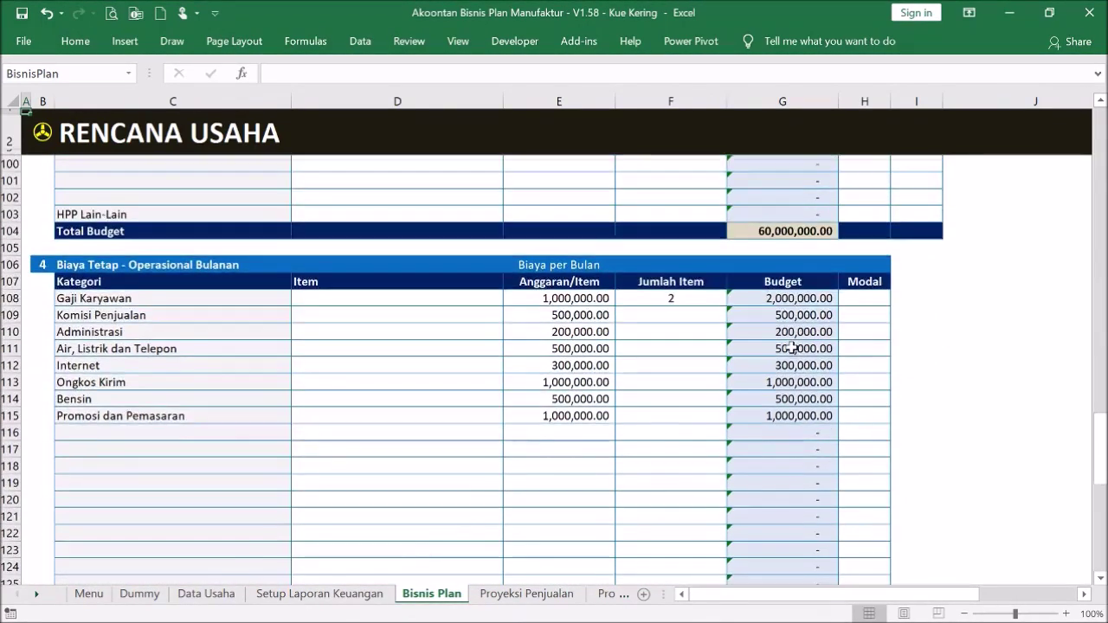
scroll(788, 349, "up", 7)
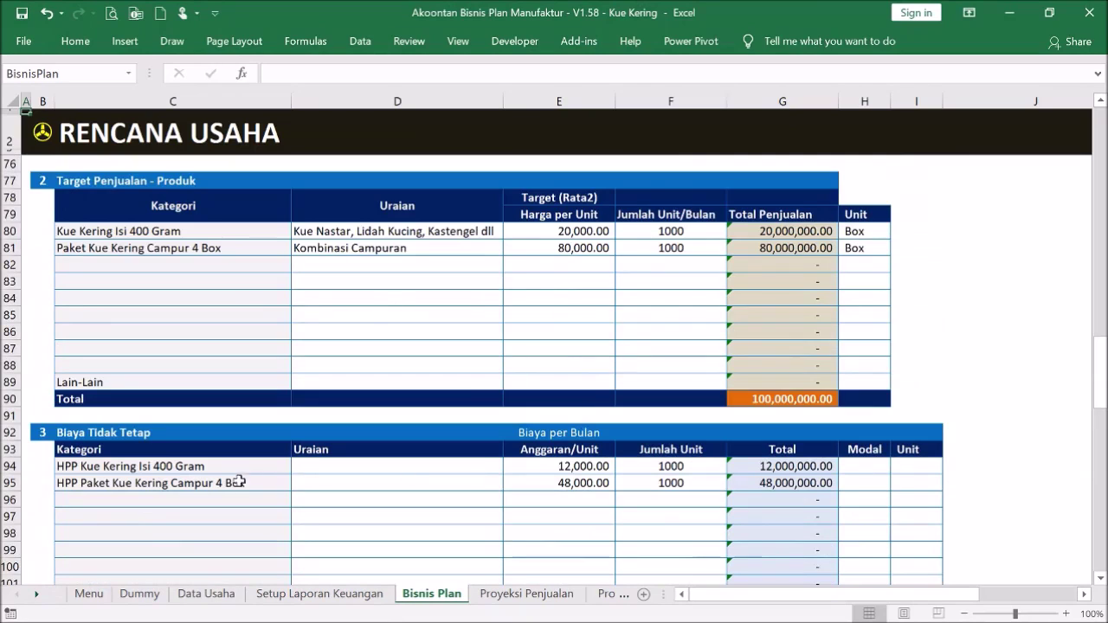
Step: Compare each product's Harga per Unit in Target Penjualan with its HPP Anggaran/Unit in the Biaya Tidak Tetap table
left_click(569, 468)
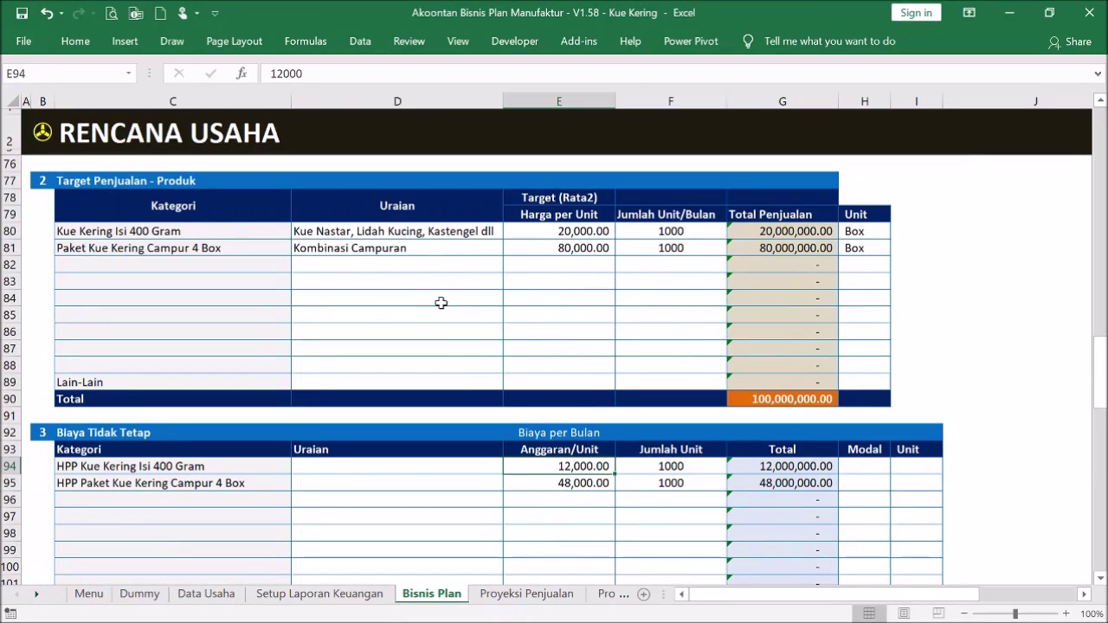
left_click(591, 230)
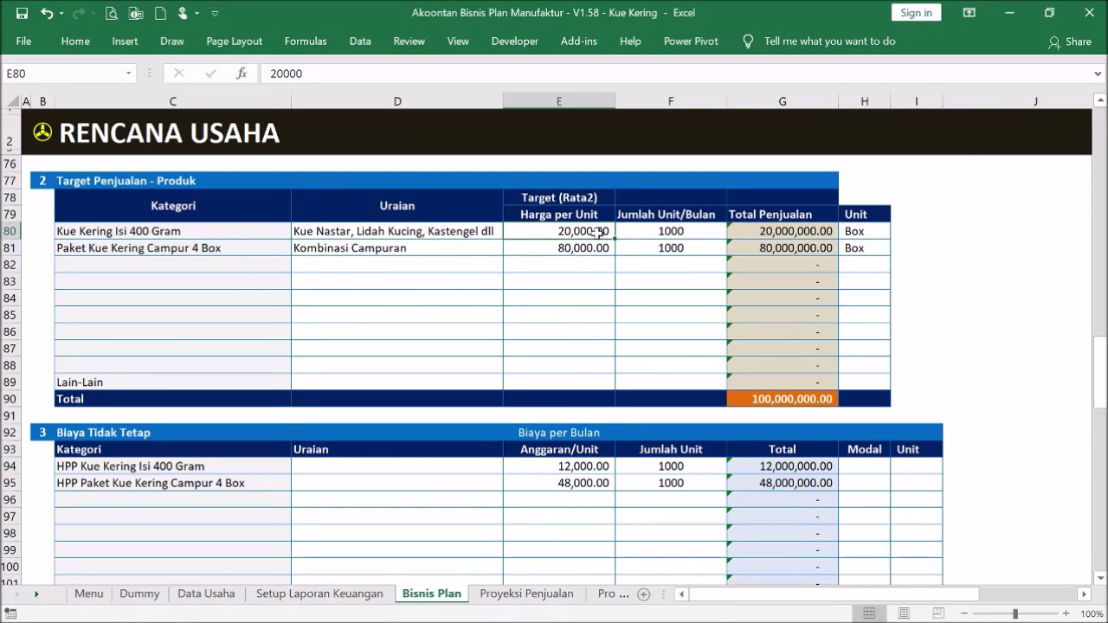
left_click(594, 467)
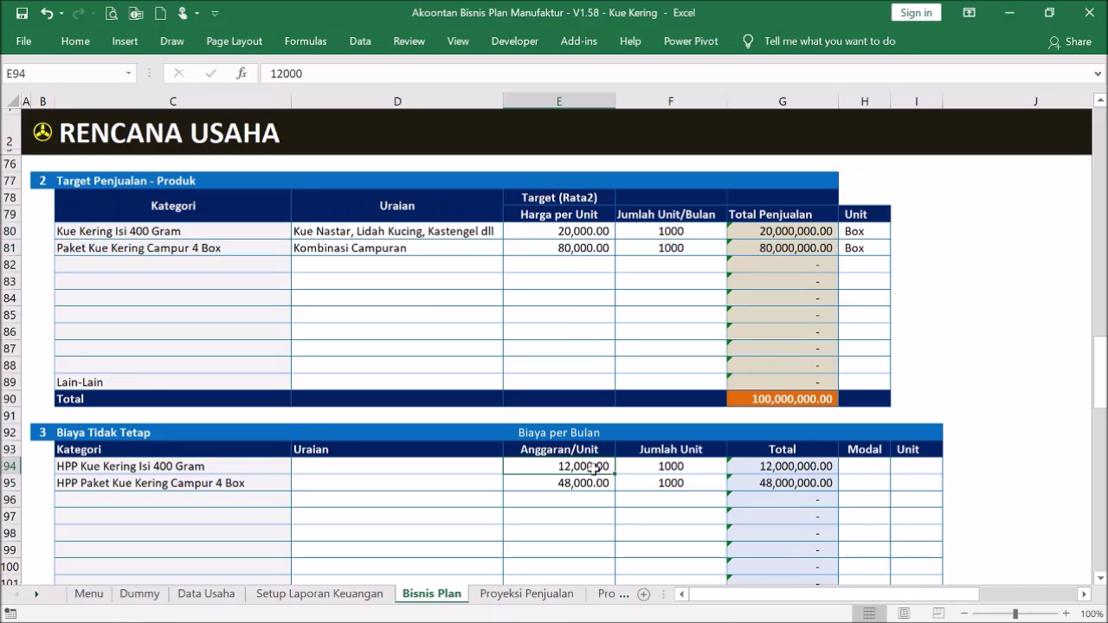
left_click(586, 482)
scroll(597, 467, "down", 2)
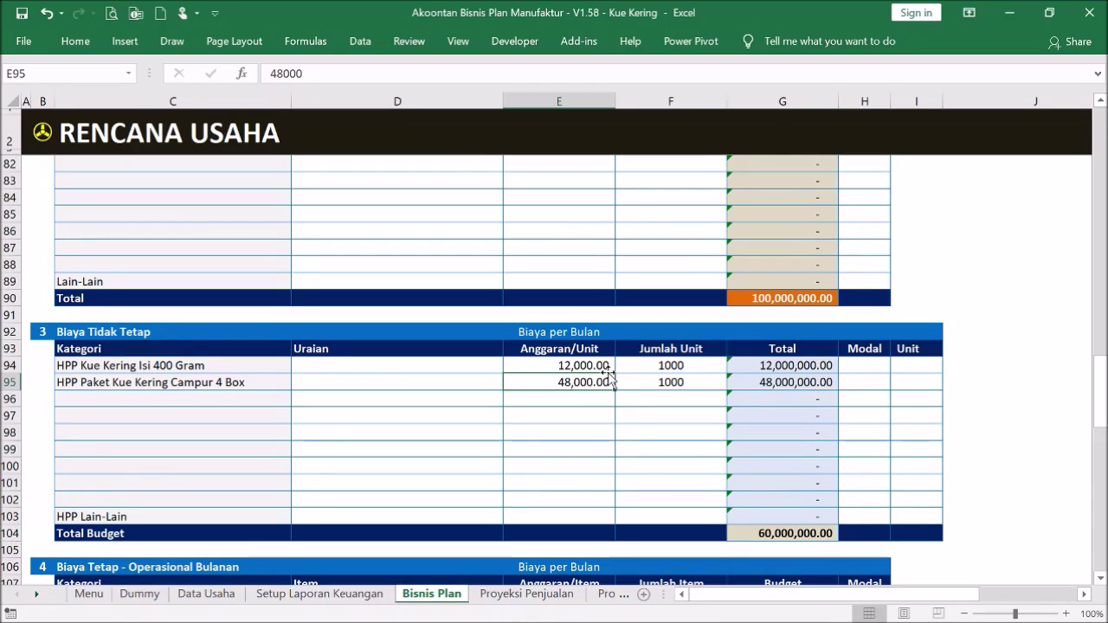
left_click_drag(586, 365, 593, 383)
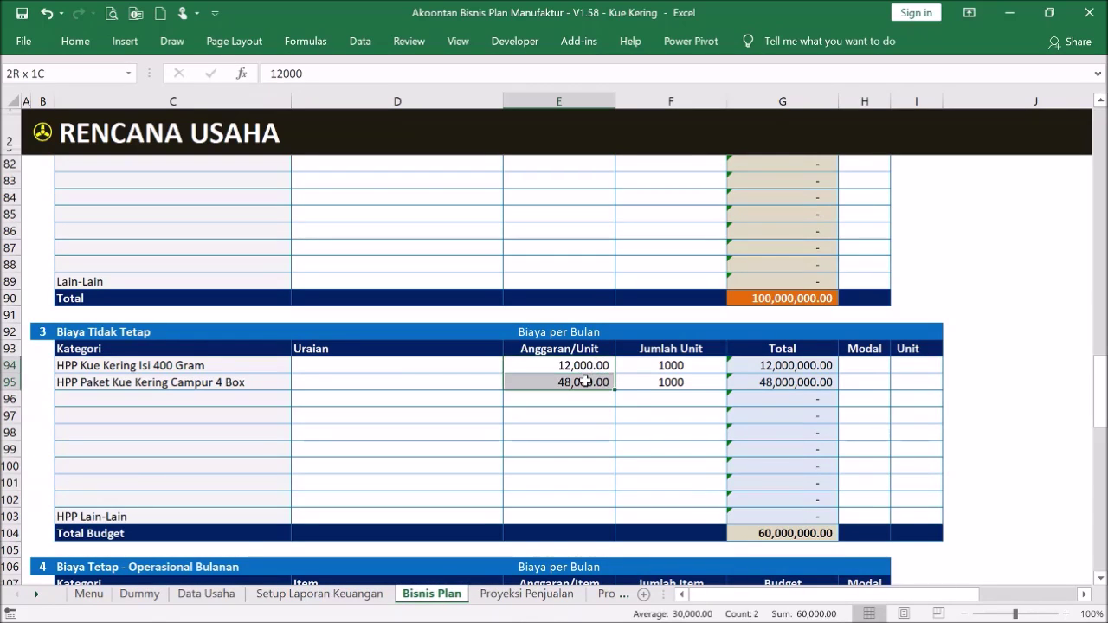
scroll(608, 386, "up", 2)
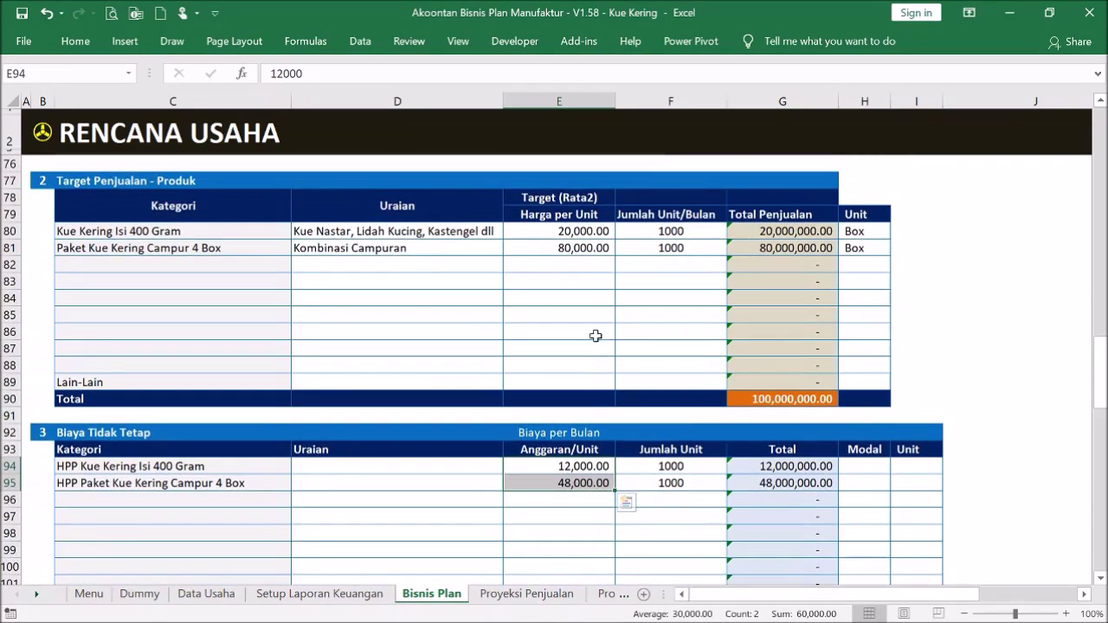
left_click(573, 248)
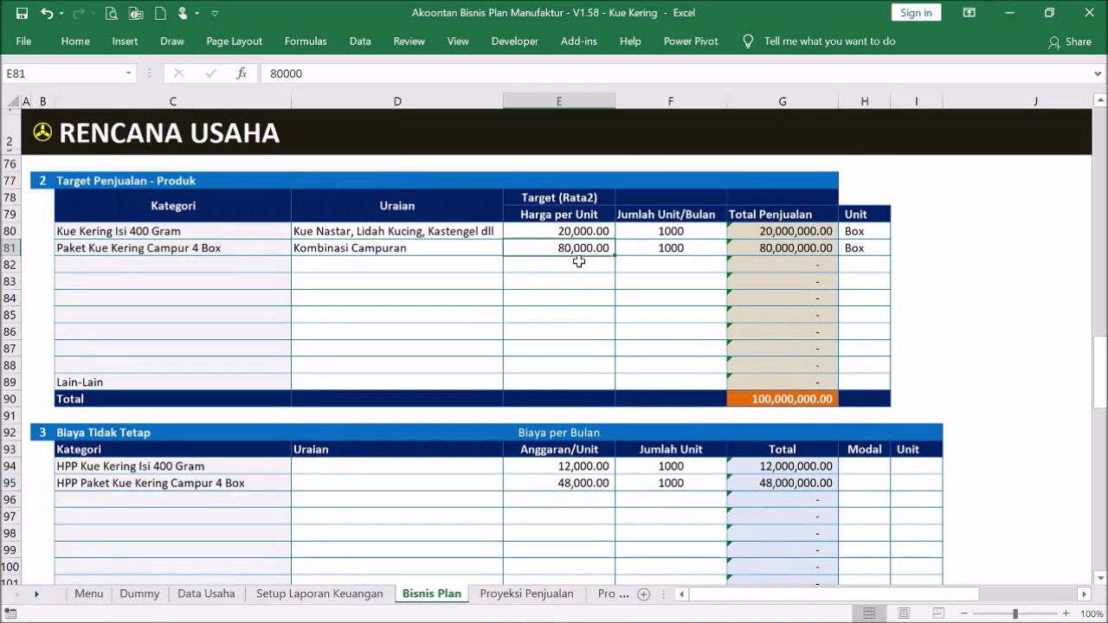
Step: Compare the unit quantities and Uraian cells of both products between the Target Penjualan and Biaya Tidak Tetap tables
scroll(577, 260, "down", 1)
left_click_drag(692, 179, 683, 199)
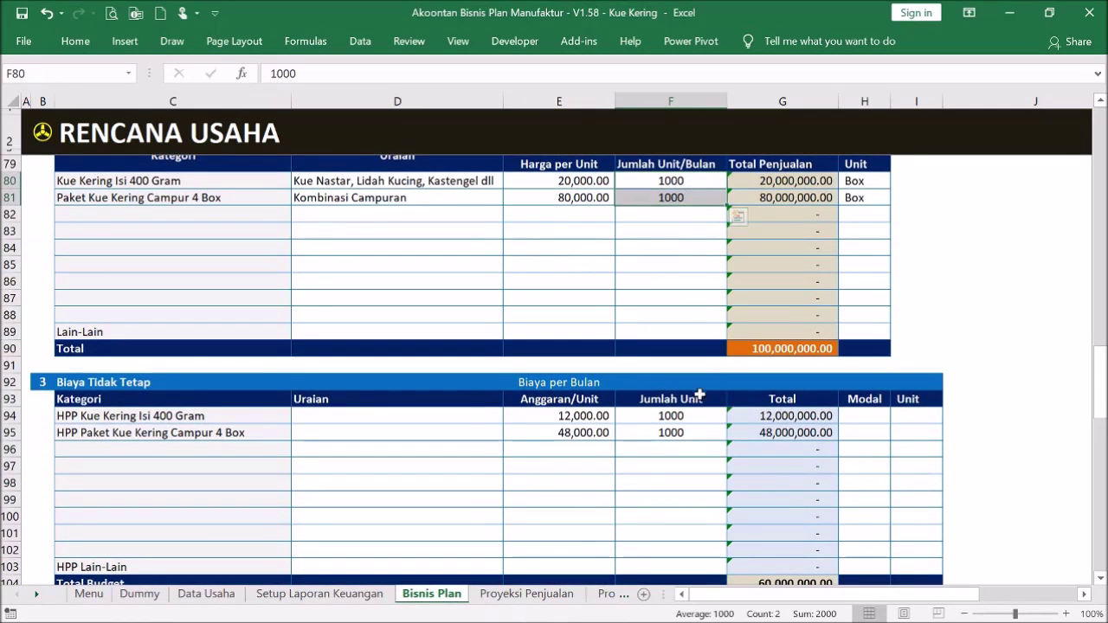
left_click_drag(695, 413, 692, 432)
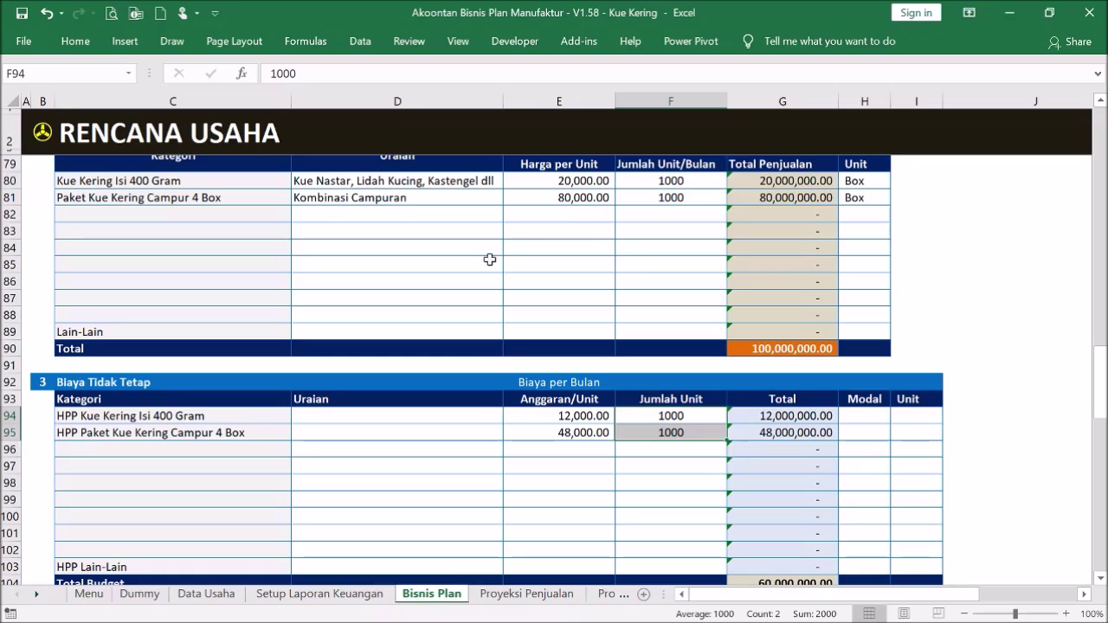
left_click(426, 183)
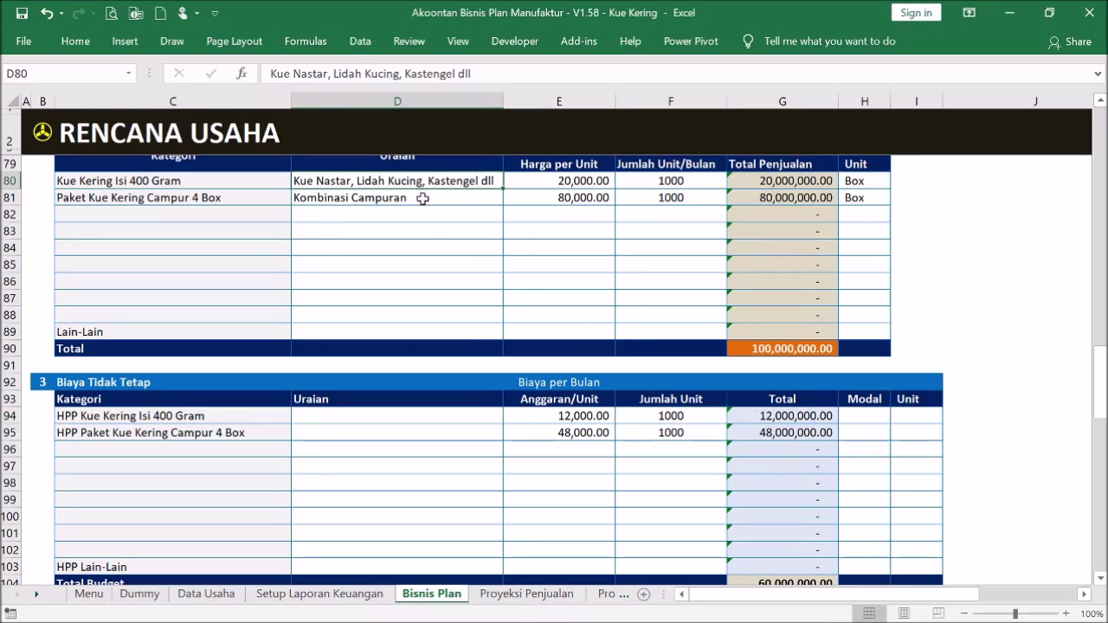
left_click(438, 416)
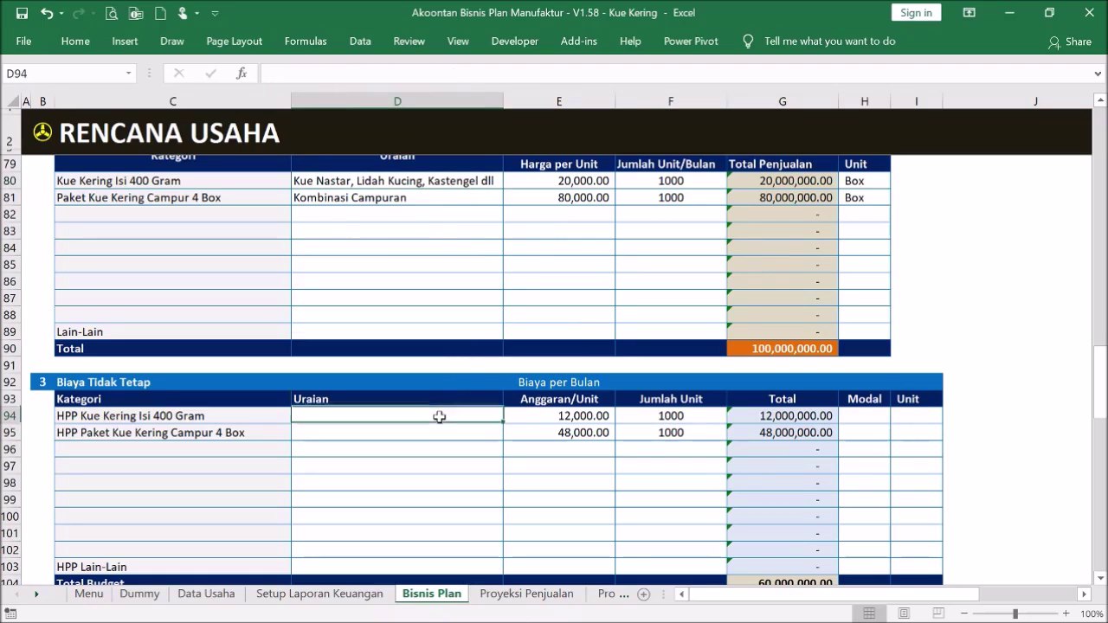
left_click(432, 201)
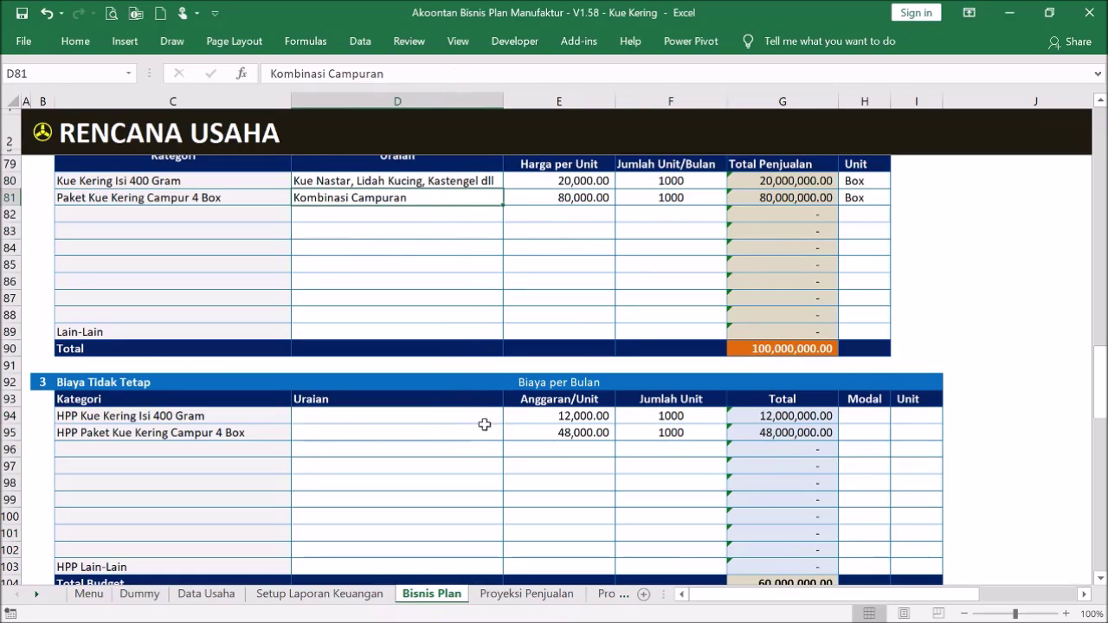
scroll(485, 415, "down", 1)
scroll(490, 419, "up", 3)
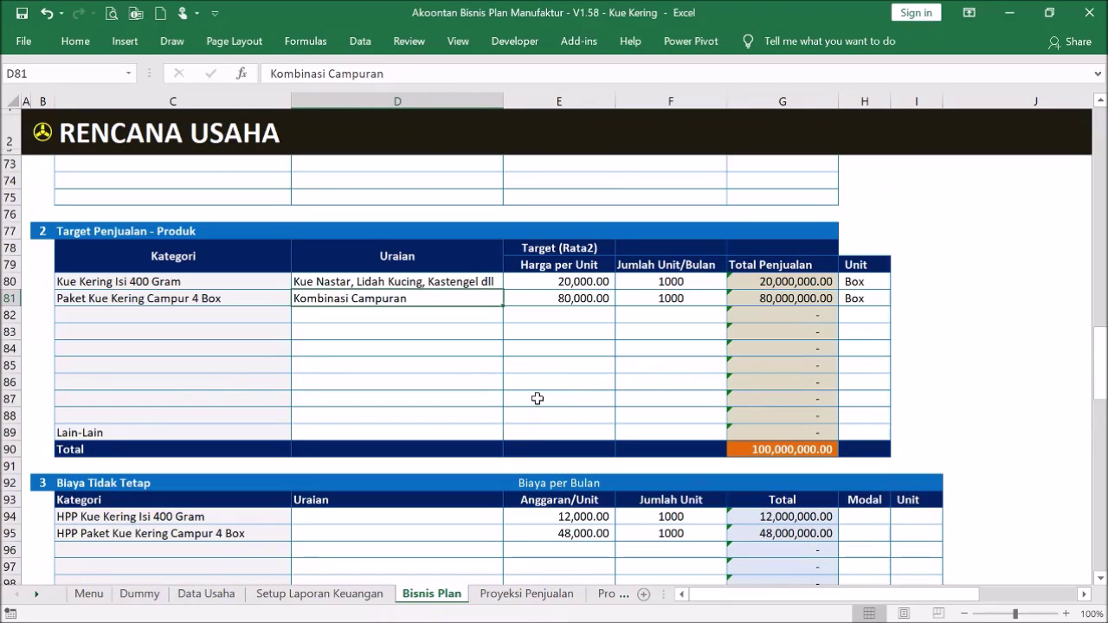
scroll(537, 393, "down", 1)
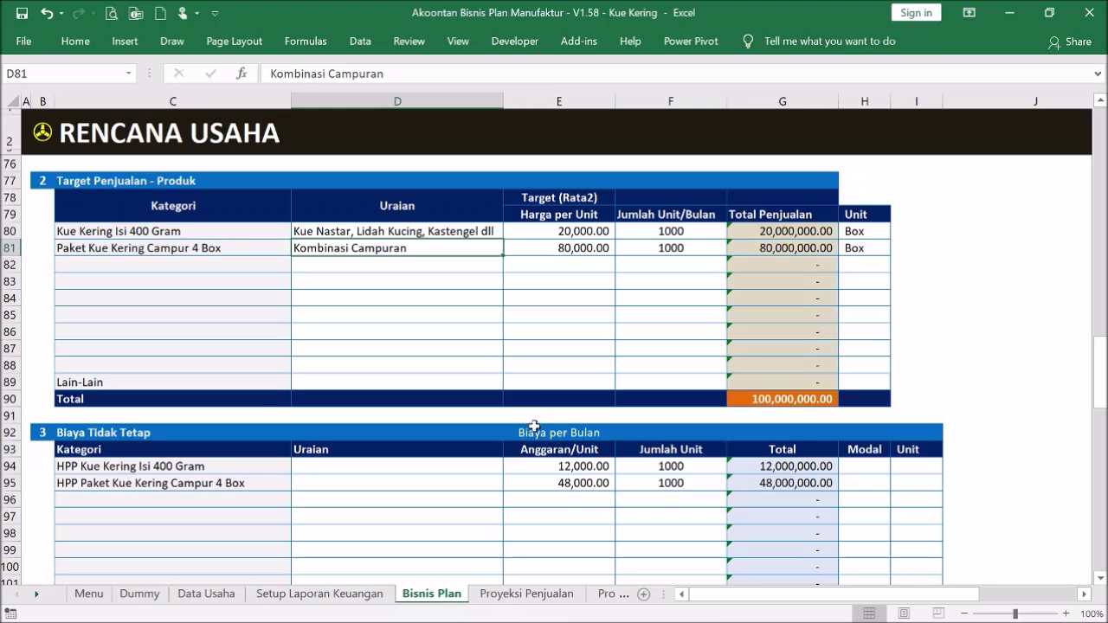
Step: Review the Biaya Tetap - Operasional Bulanan categories down to the end of the table and inspect the Jumlah Item cells, including Gaji Karyawan
scroll(524, 388, "down", 2)
scroll(523, 386, "down", 1)
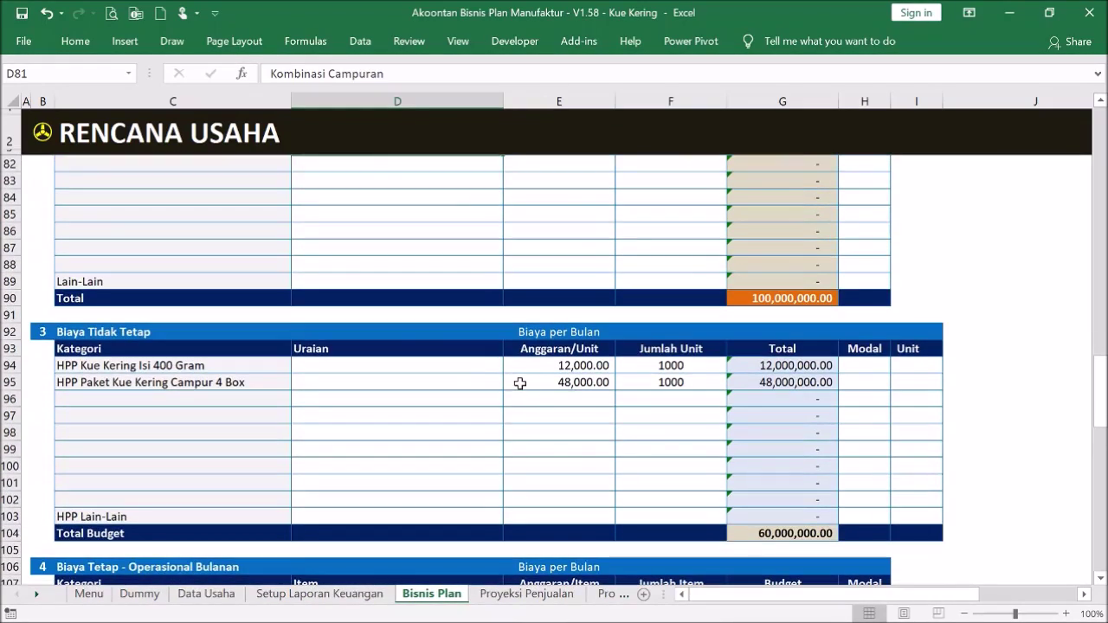
scroll(521, 385, "up", 2)
scroll(524, 390, "down", 1)
scroll(524, 391, "down", 7)
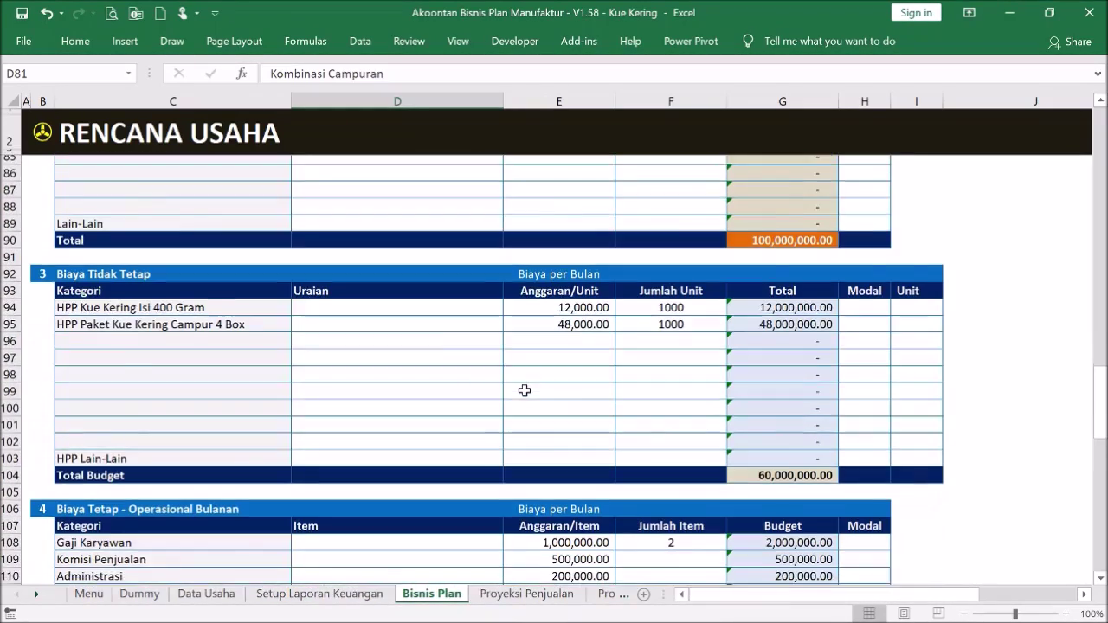
scroll(524, 390, "down", 2)
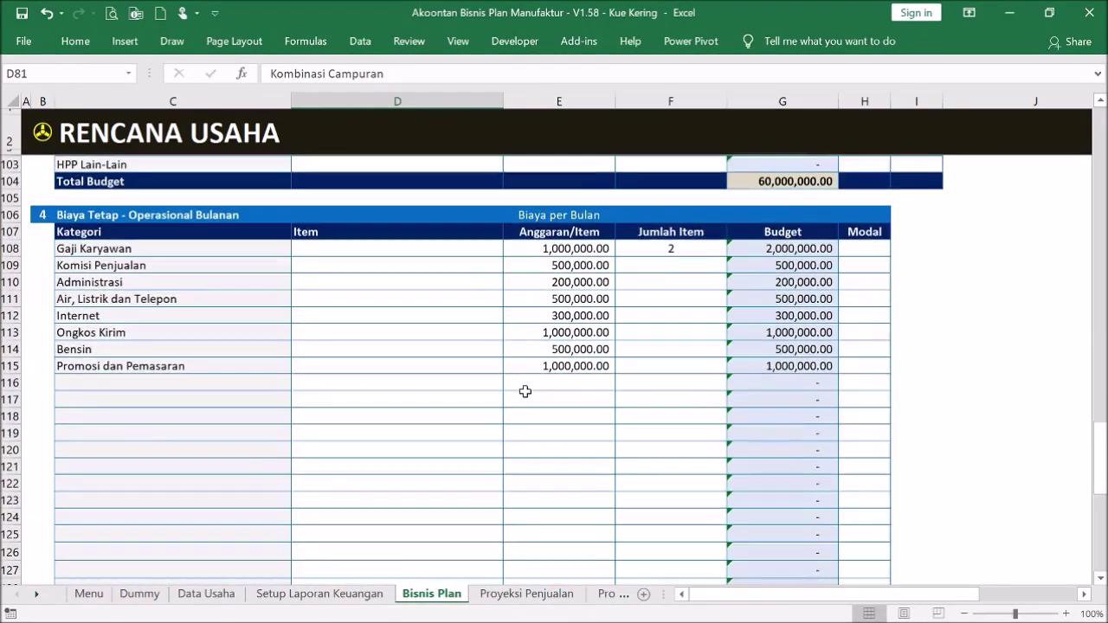
scroll(524, 392, "up", 1)
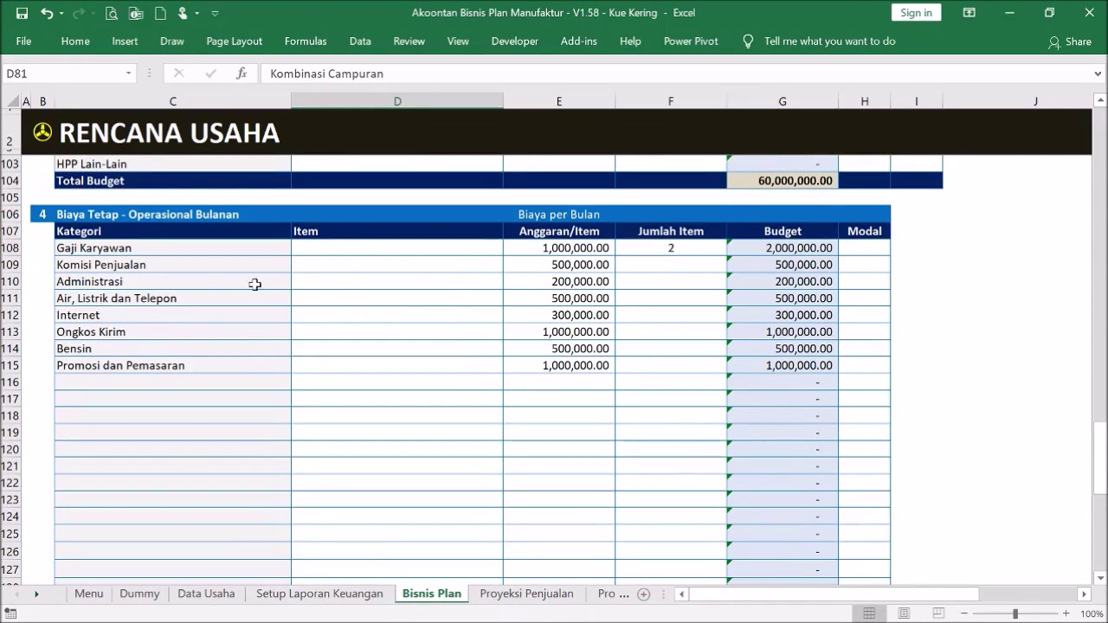
scroll(456, 277, "up", 4)
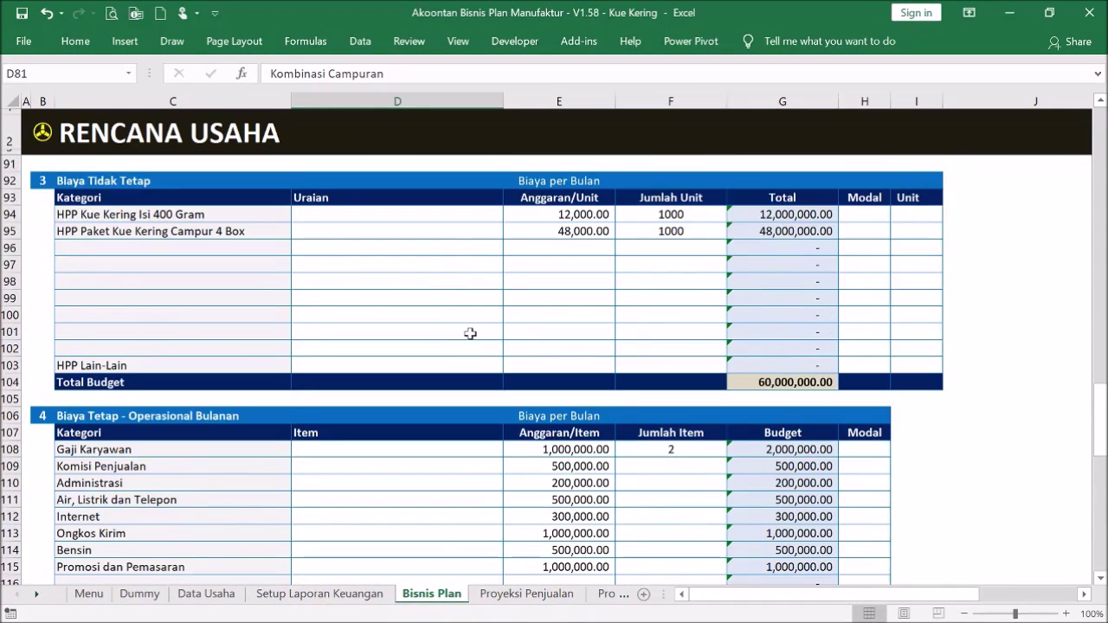
scroll(470, 334, "down", 5)
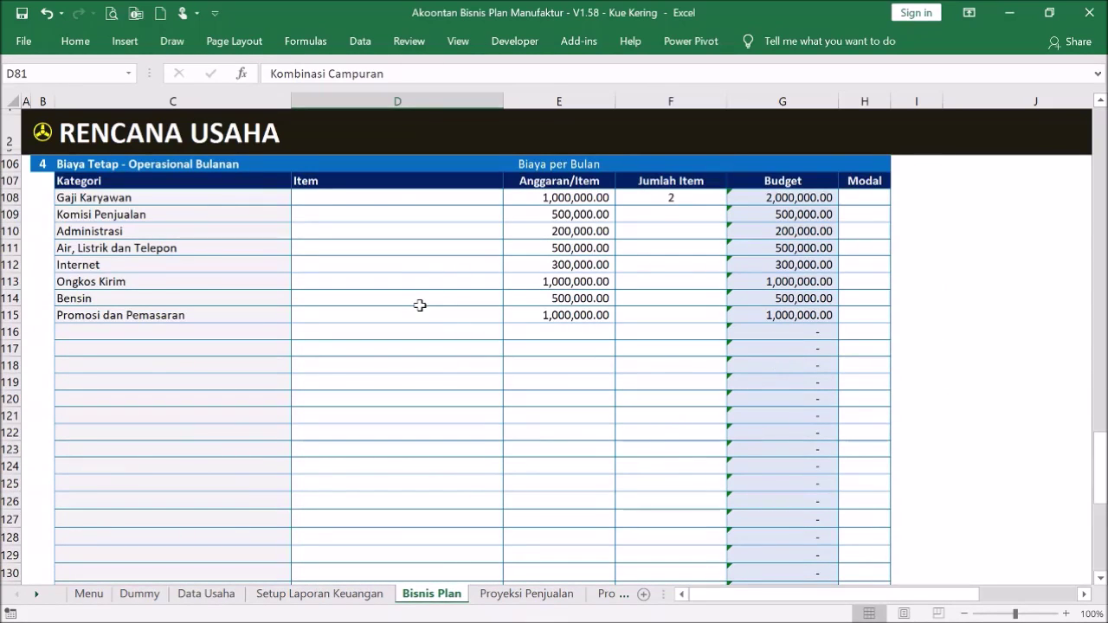
scroll(420, 304, "down", 4)
scroll(420, 305, "up", 4)
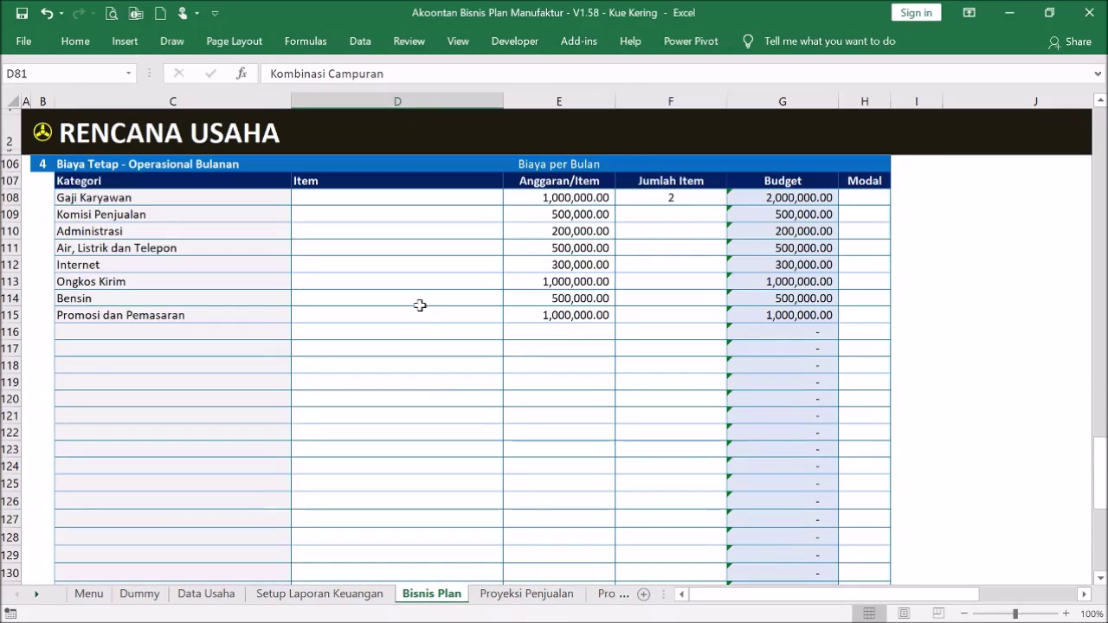
scroll(655, 354, "down", 8)
scroll(641, 342, "up", 9)
left_click(658, 248)
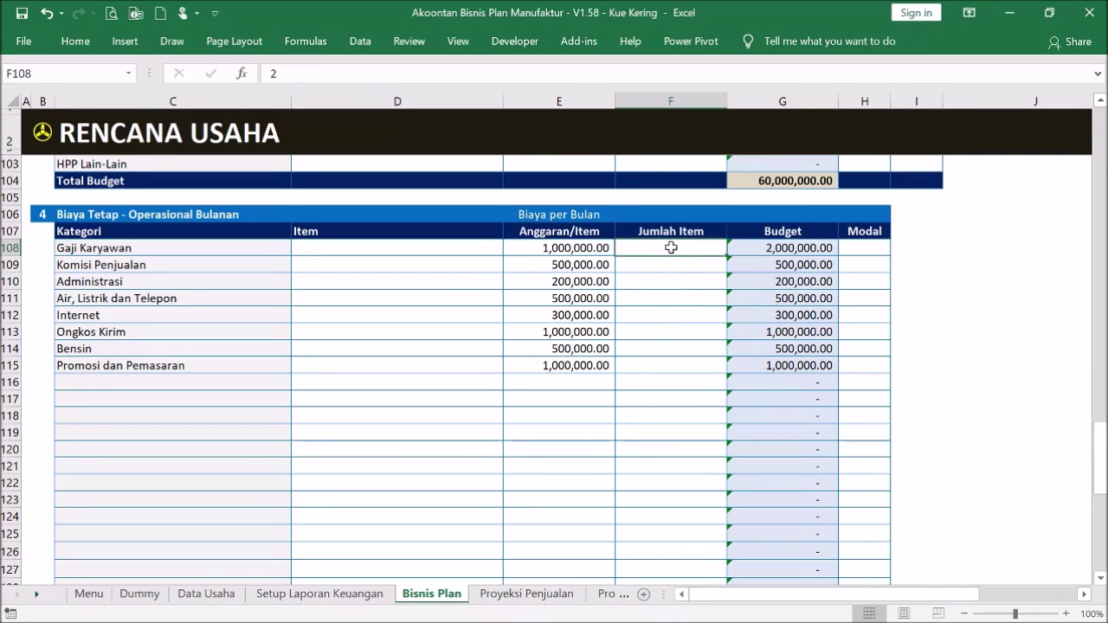
left_click(670, 303)
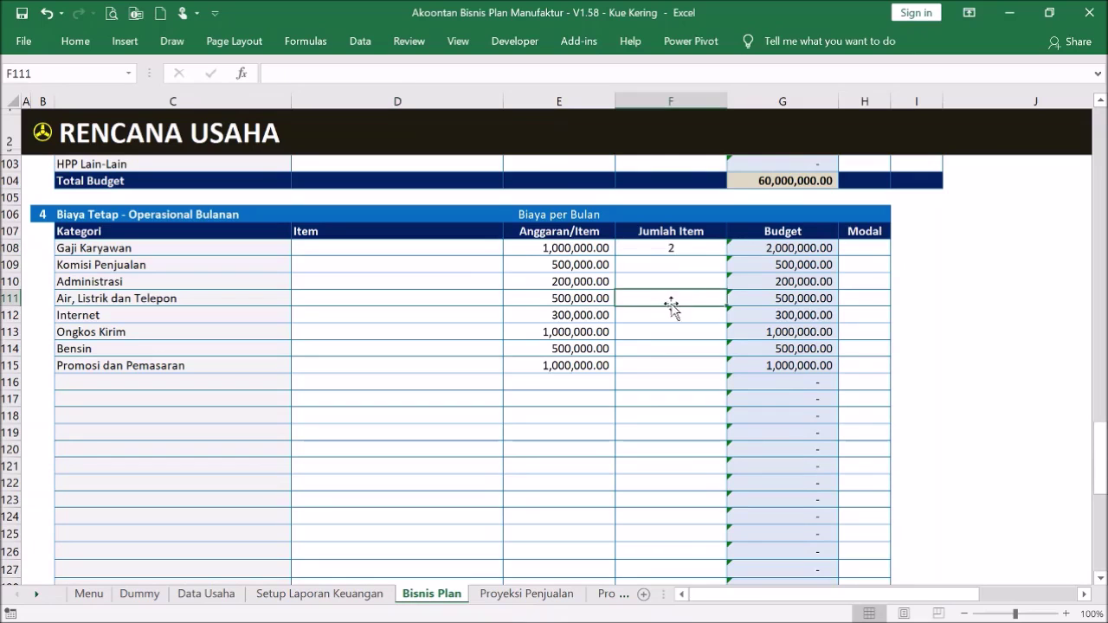
Step: Compare the Total Budget of Biaya Tetap and Biaya Tidak Tetap with the Target Penjualan total
scroll(806, 328, "down", 8)
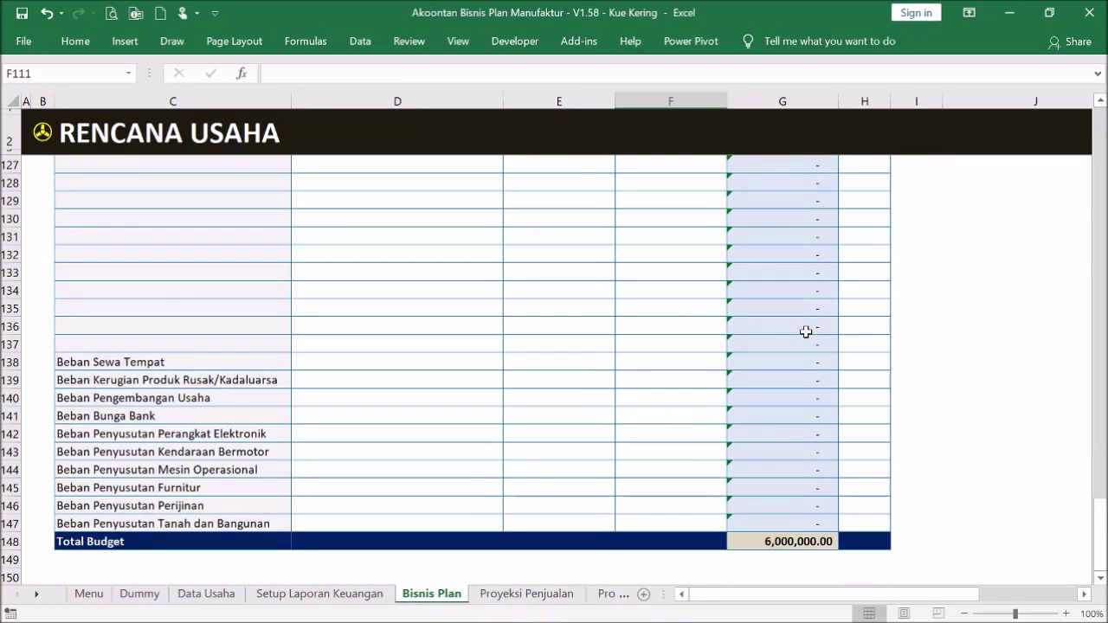
scroll(805, 332, "up", 15)
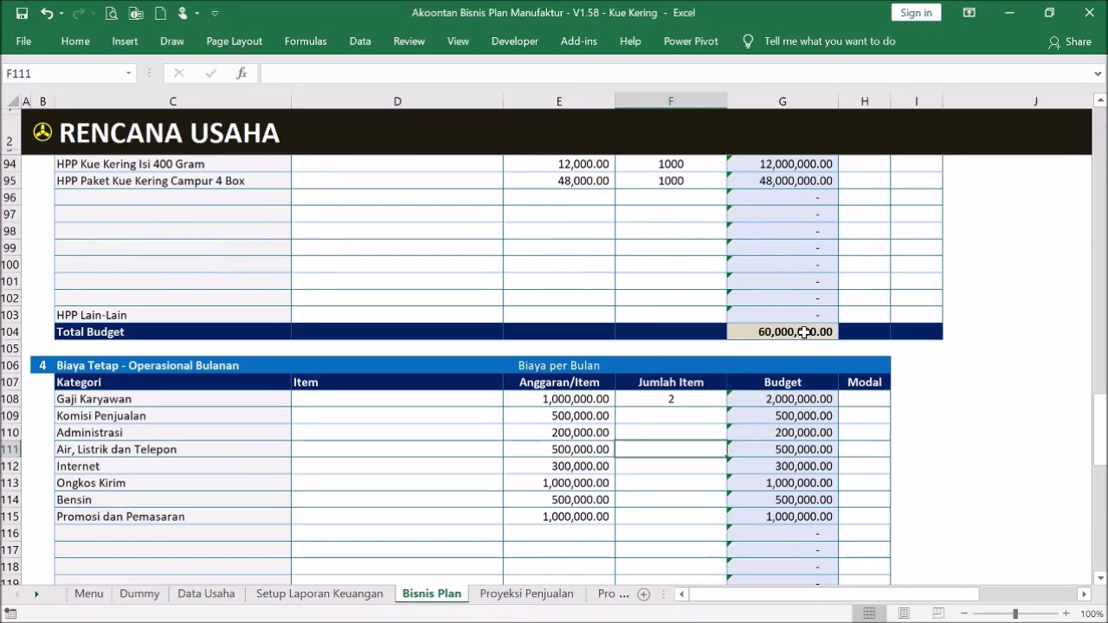
scroll(801, 329, "up", 2)
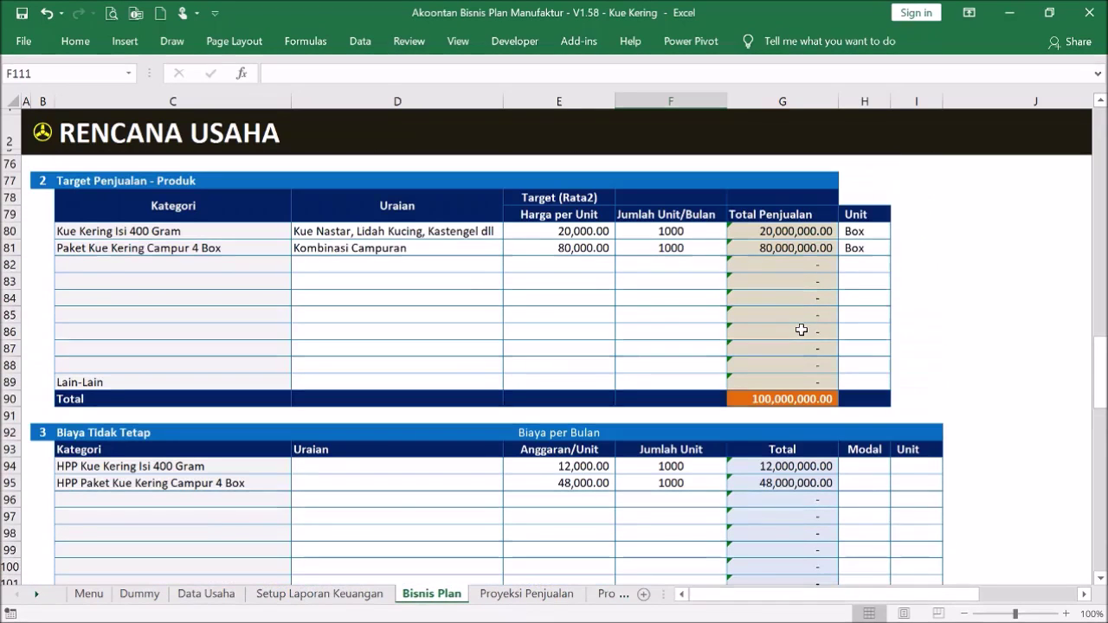
scroll(789, 396, "down", 3)
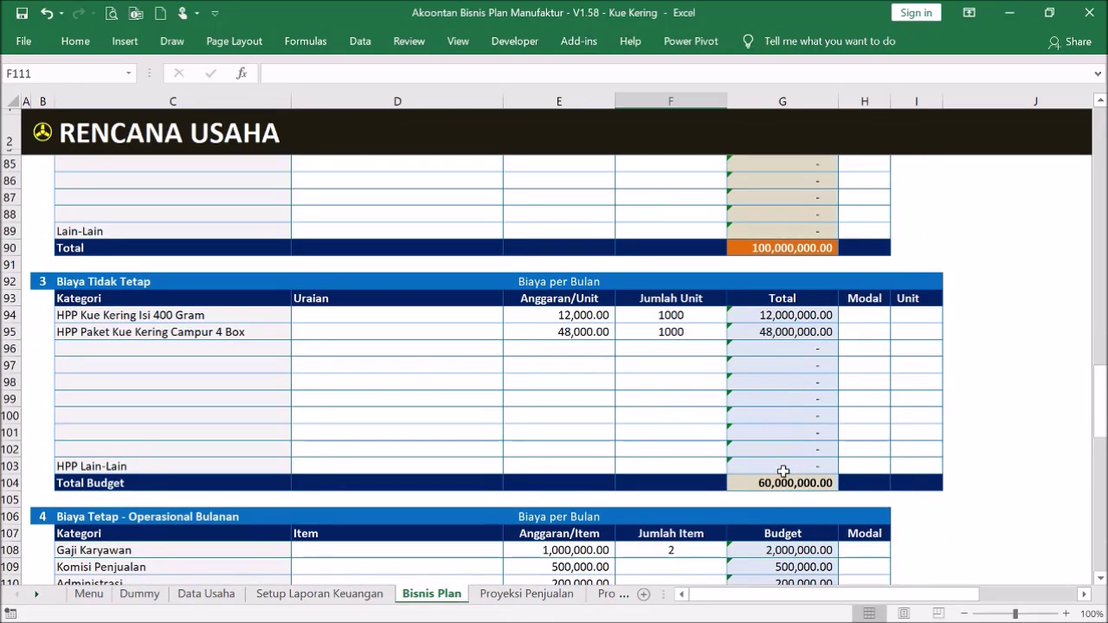
scroll(802, 475, "down", 12)
scroll(779, 447, "down", 4)
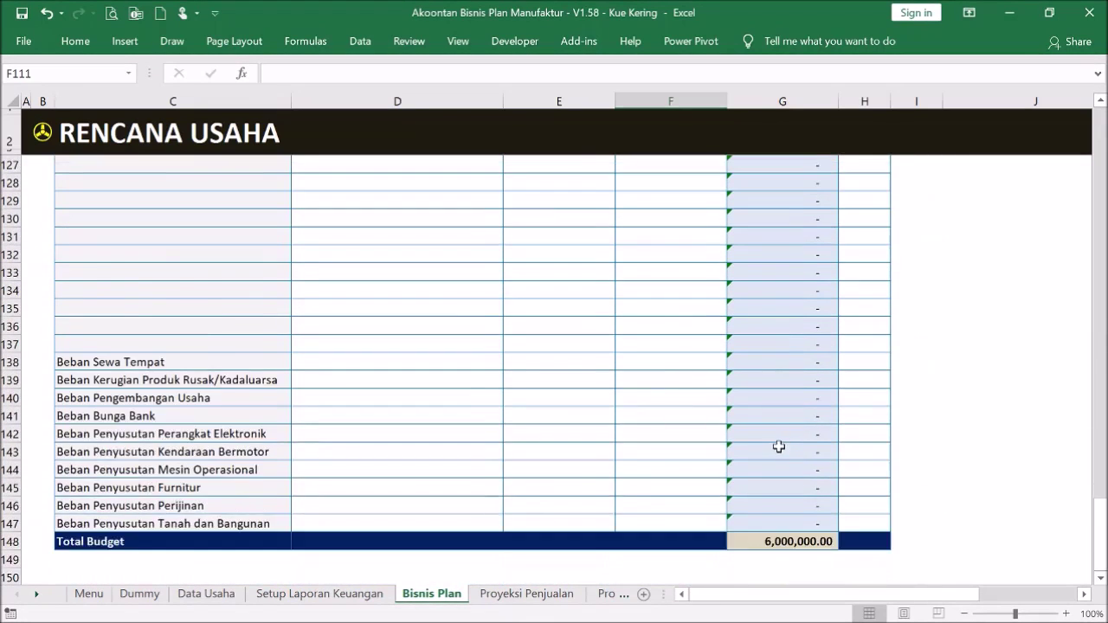
scroll(774, 432, "up", 9)
scroll(774, 434, "up", 5)
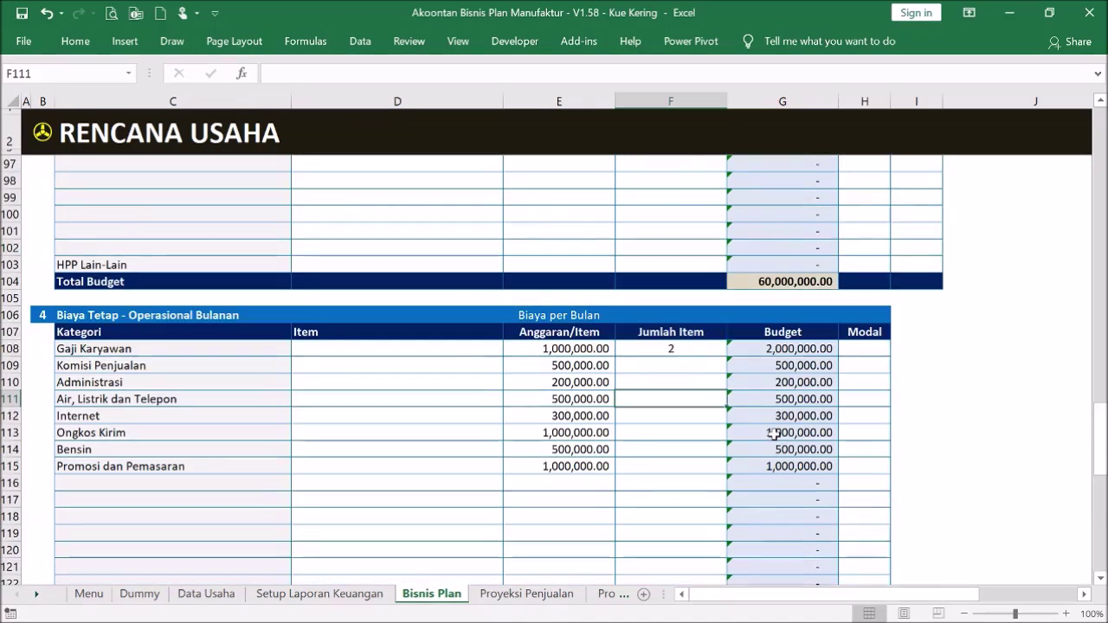
scroll(774, 432, "up", 3)
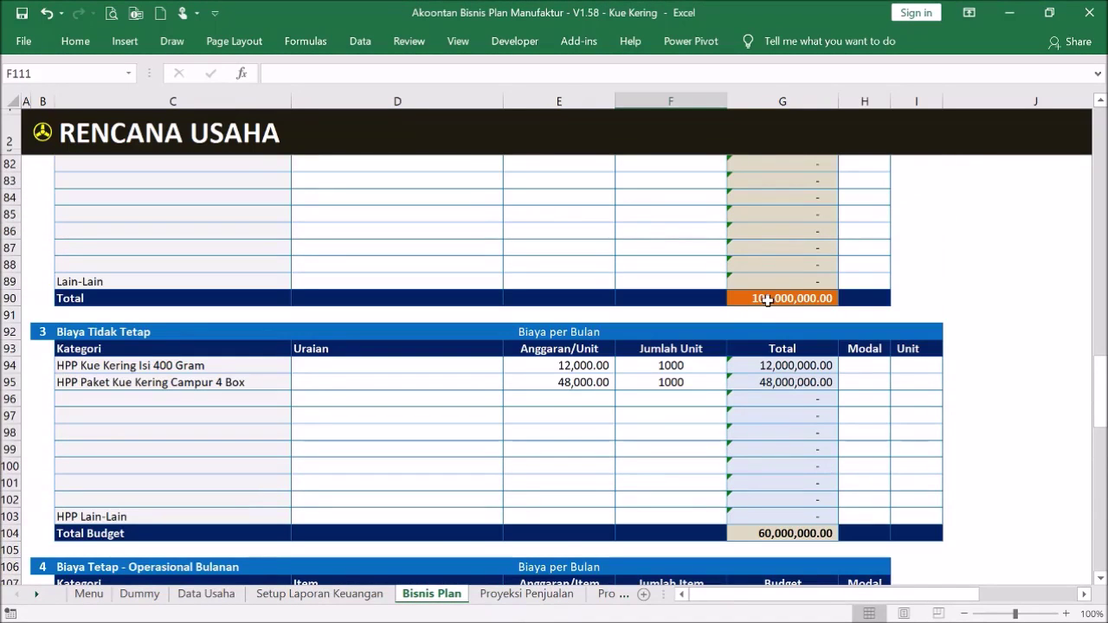
Step: Examine the Proyeksi Penggunaan Modal, Proyeksi Laba Rugi 1 Tahun and Perkiraan Balik Modal summaries, including the Balik Modal (Bulan) formula
scroll(767, 300, "up", 20)
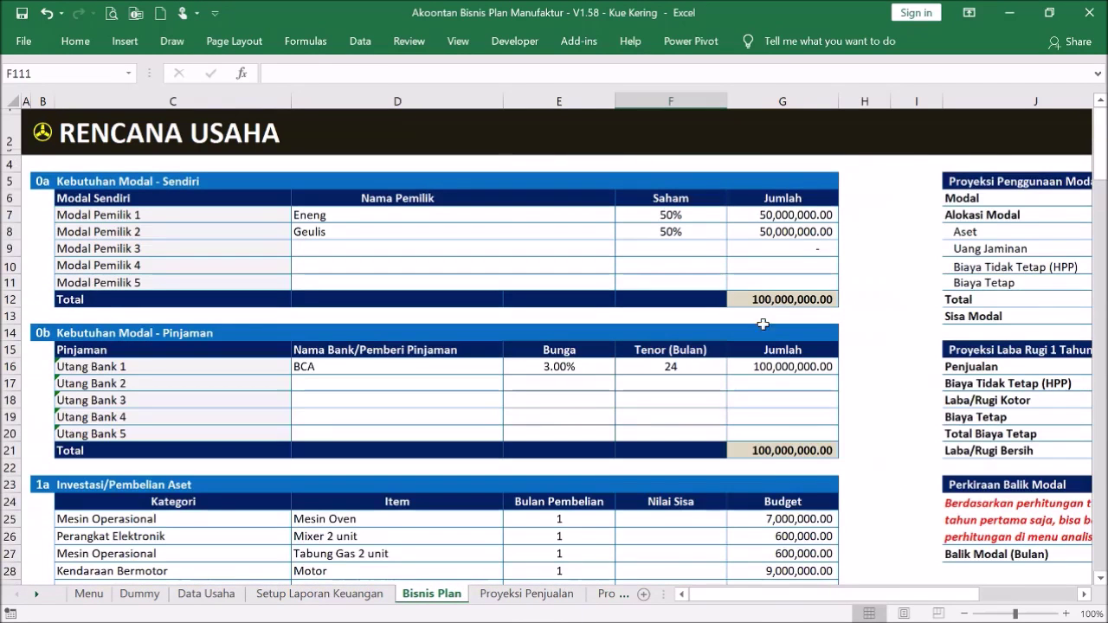
left_click_drag(776, 595, 881, 610)
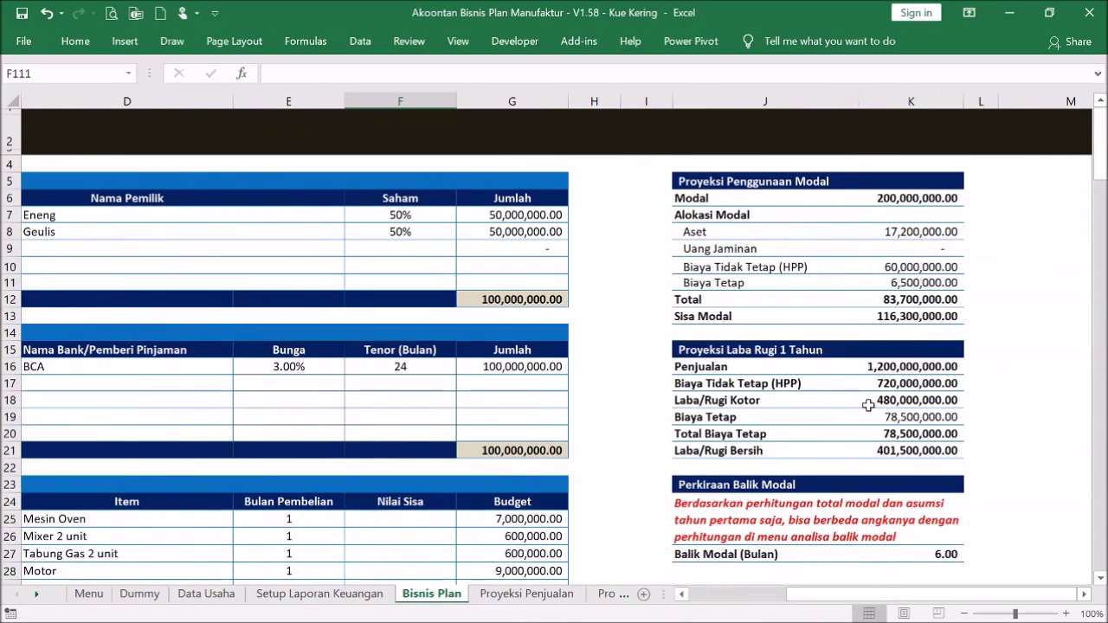
scroll(868, 405, "down", 1)
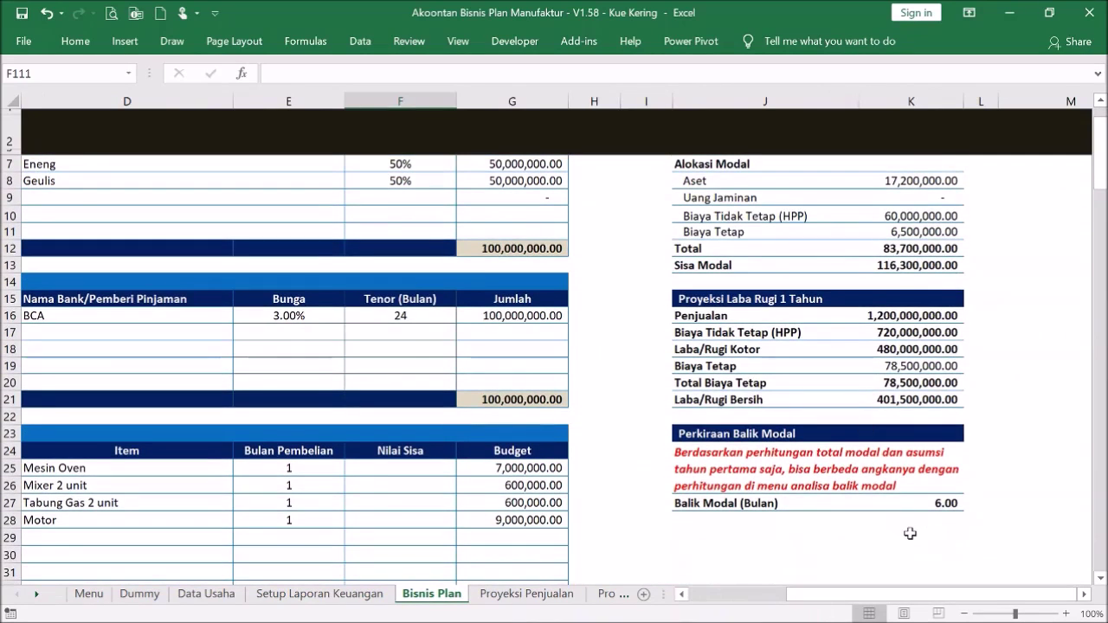
scroll(880, 519, "up", 1)
scroll(877, 517, "down", 1)
scroll(896, 383, "up", 1)
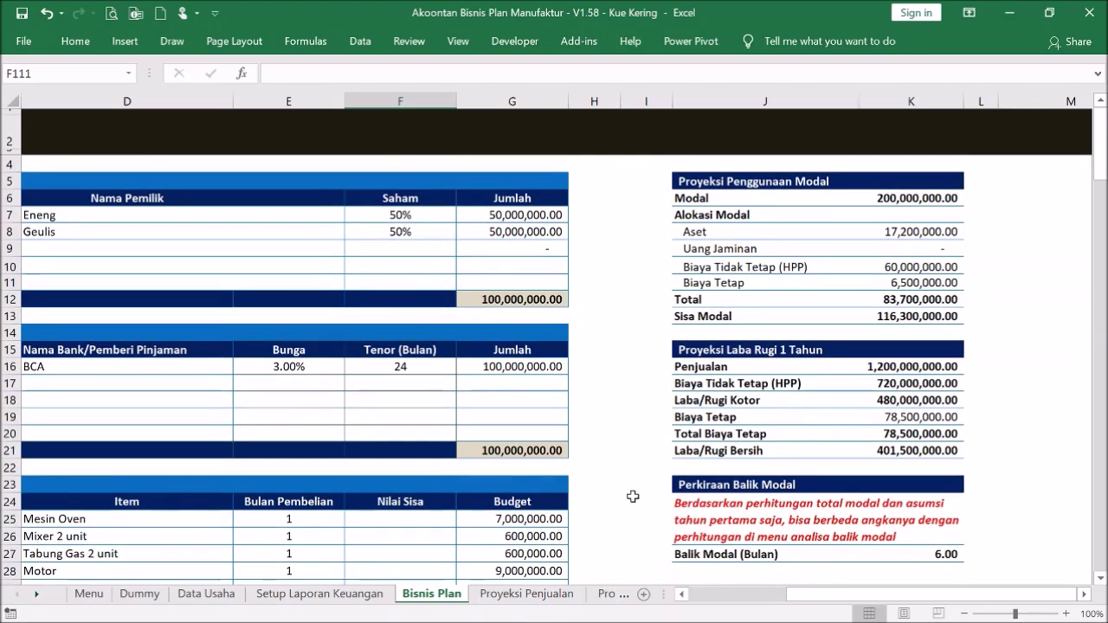
left_click(952, 554)
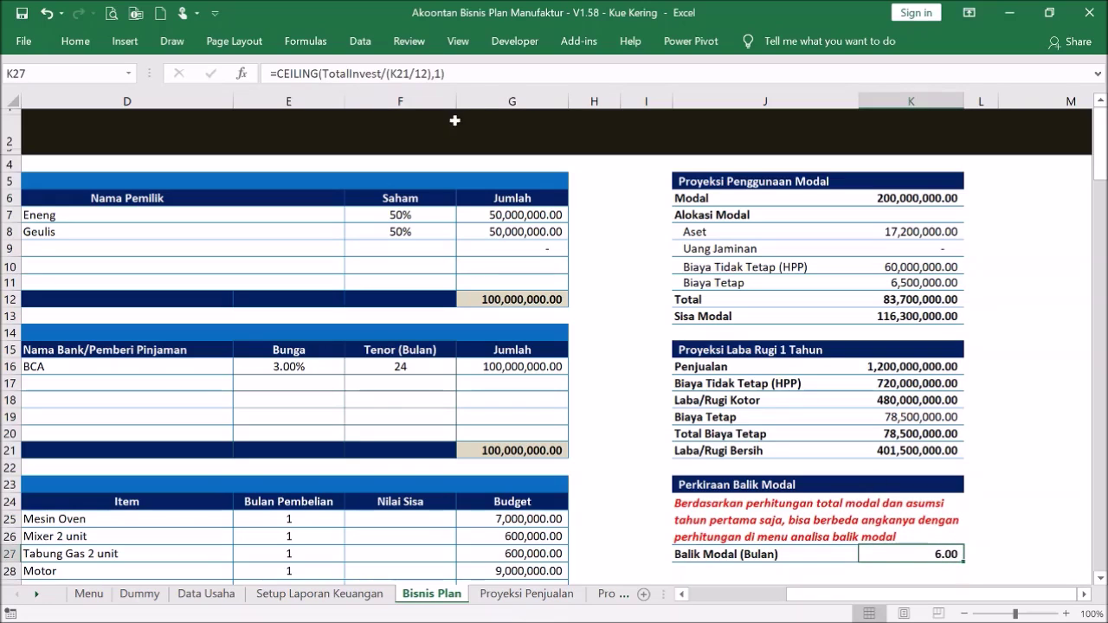
Step: Trace the payback calculation through Laba/Rugi Bersih, Balik Modal (Bulan), the own-capital and loan totals, and Modal
left_click(888, 451)
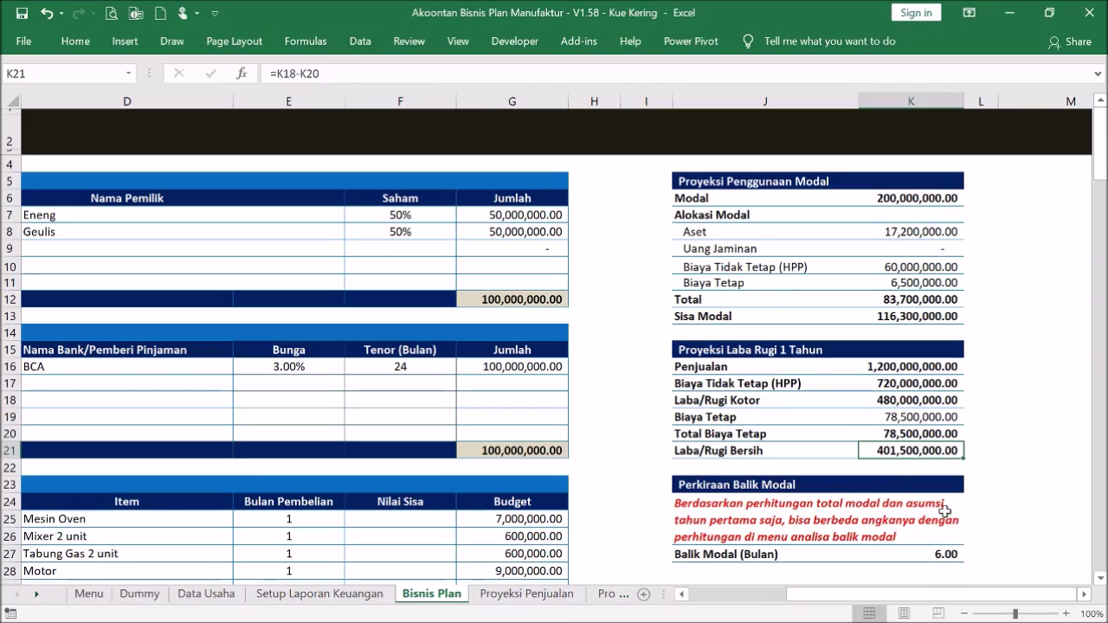
left_click(951, 550)
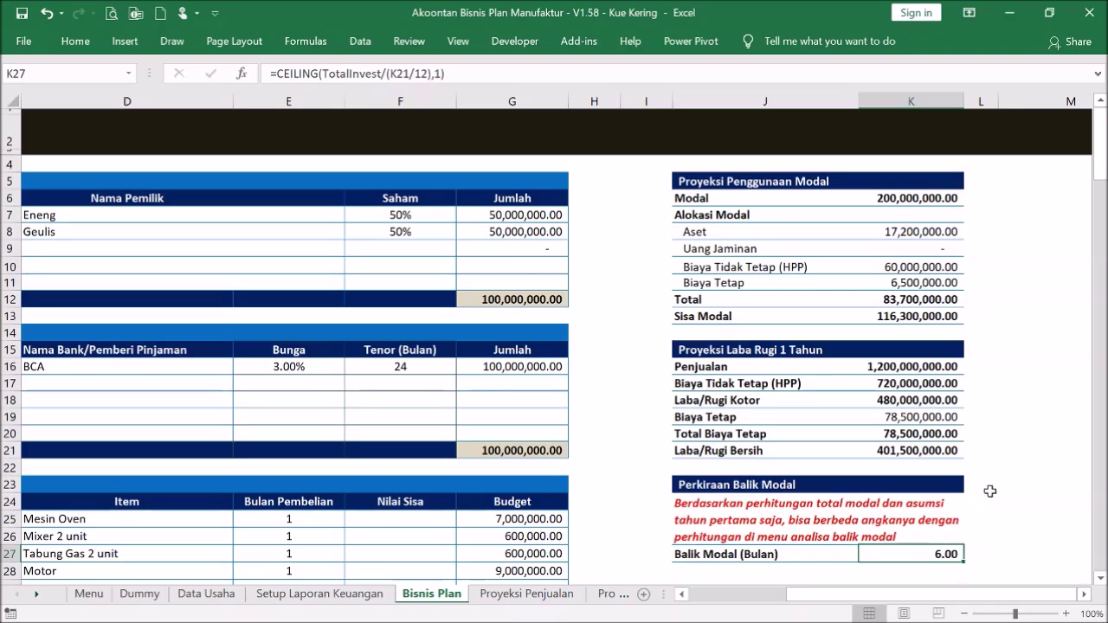
left_click(532, 298)
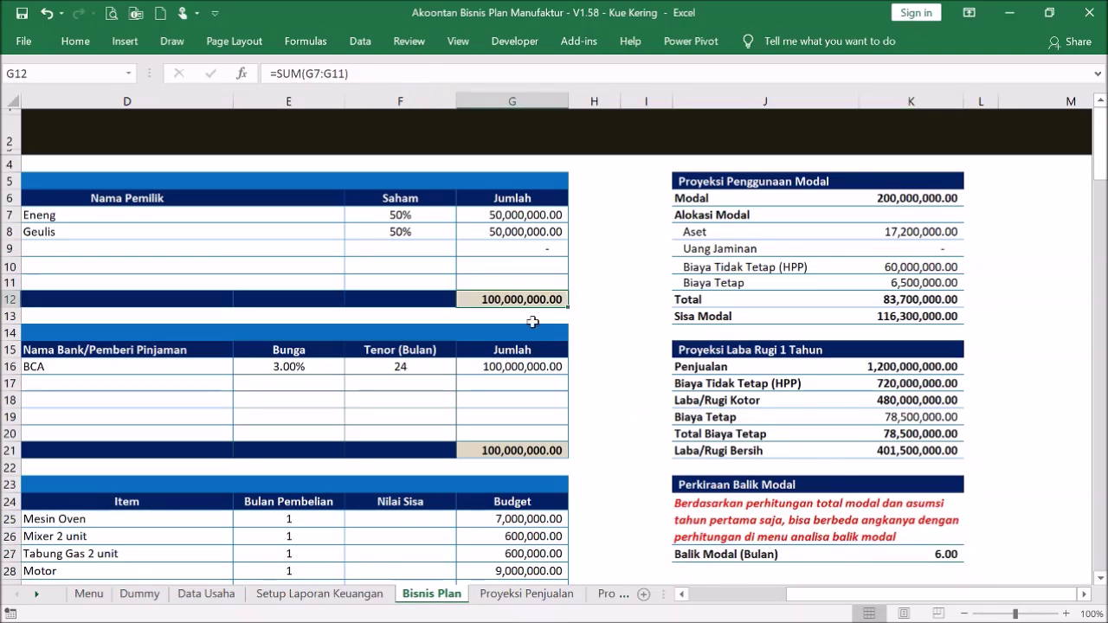
left_click(545, 445)
left_click(915, 206)
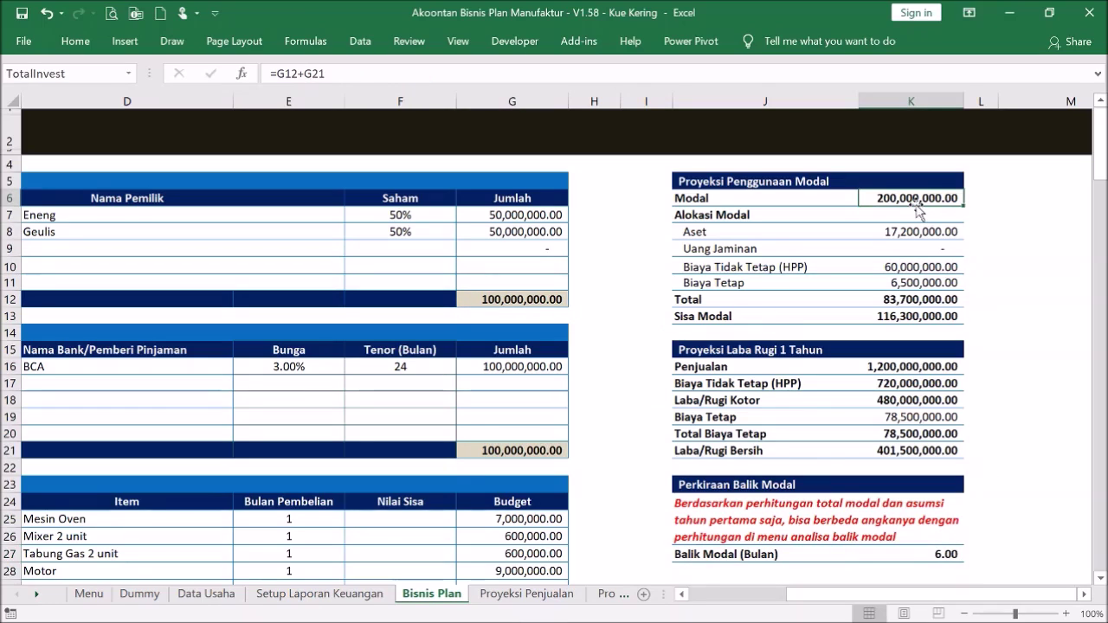
left_click(920, 450)
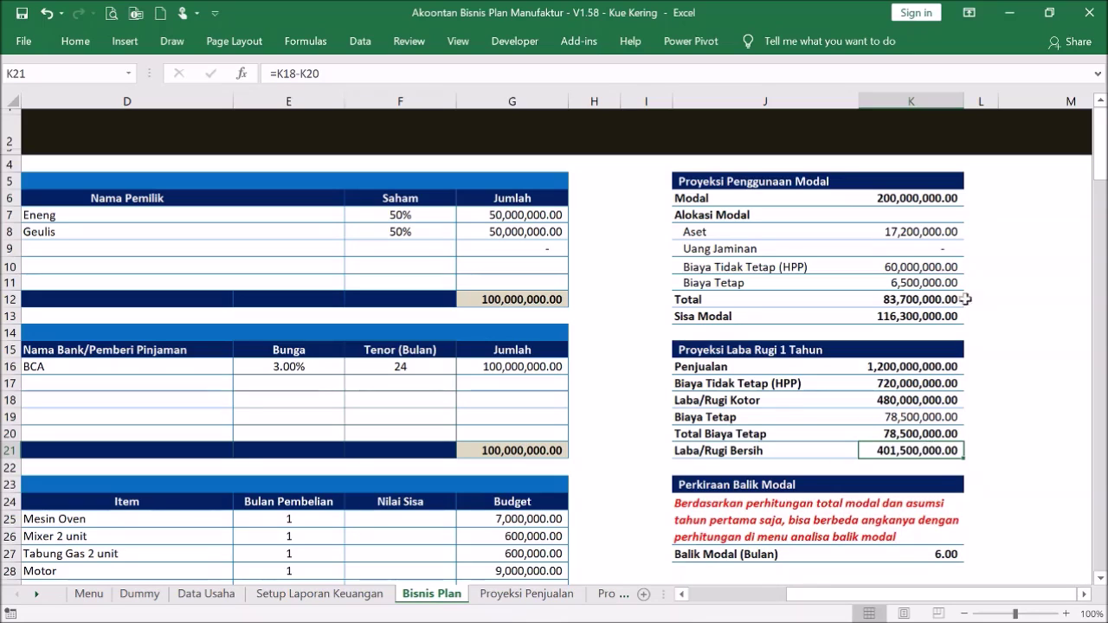
Step: Compare the capital allocation Total and Sisa Modal with the Balik Modal, Laba/Rugi Bersih and Modal formulas, and dismiss the firewall notification
left_click(933, 300)
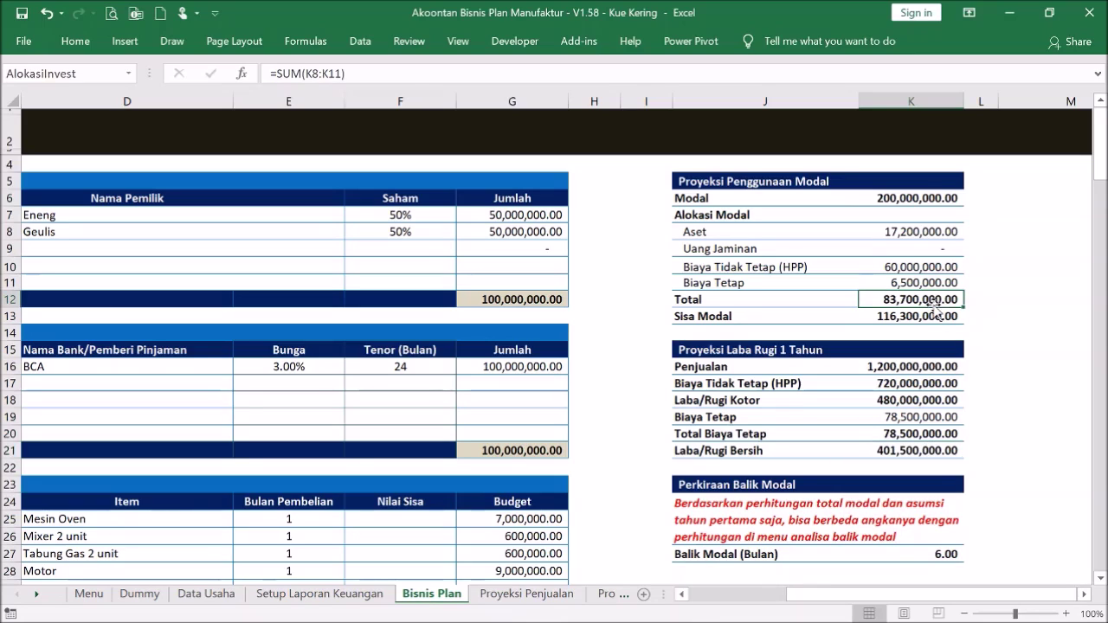
left_click(938, 316)
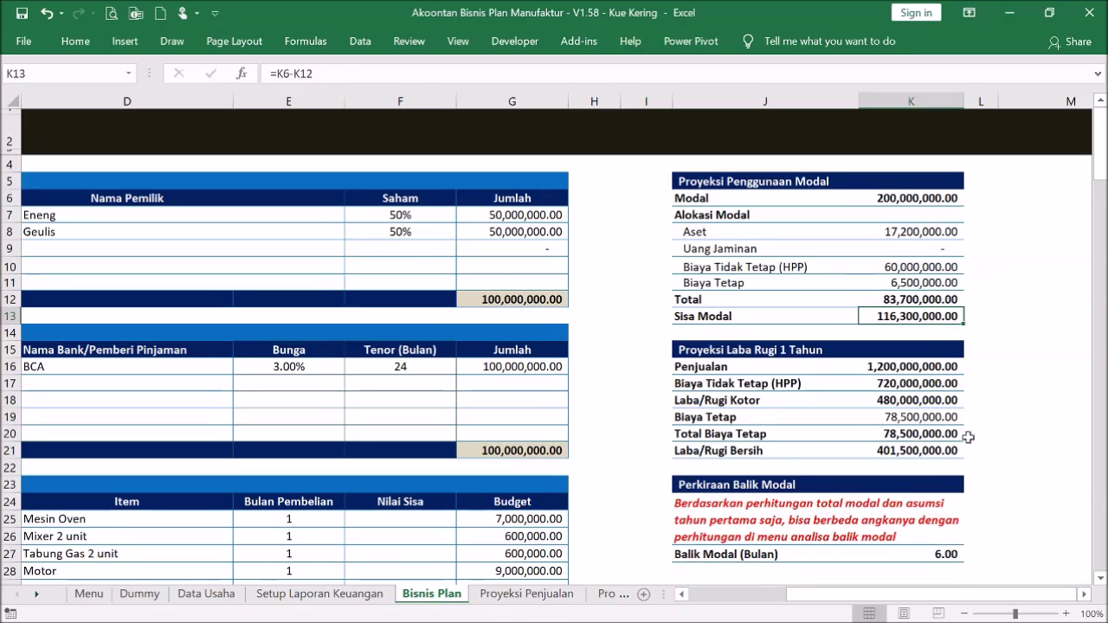
left_click(940, 553)
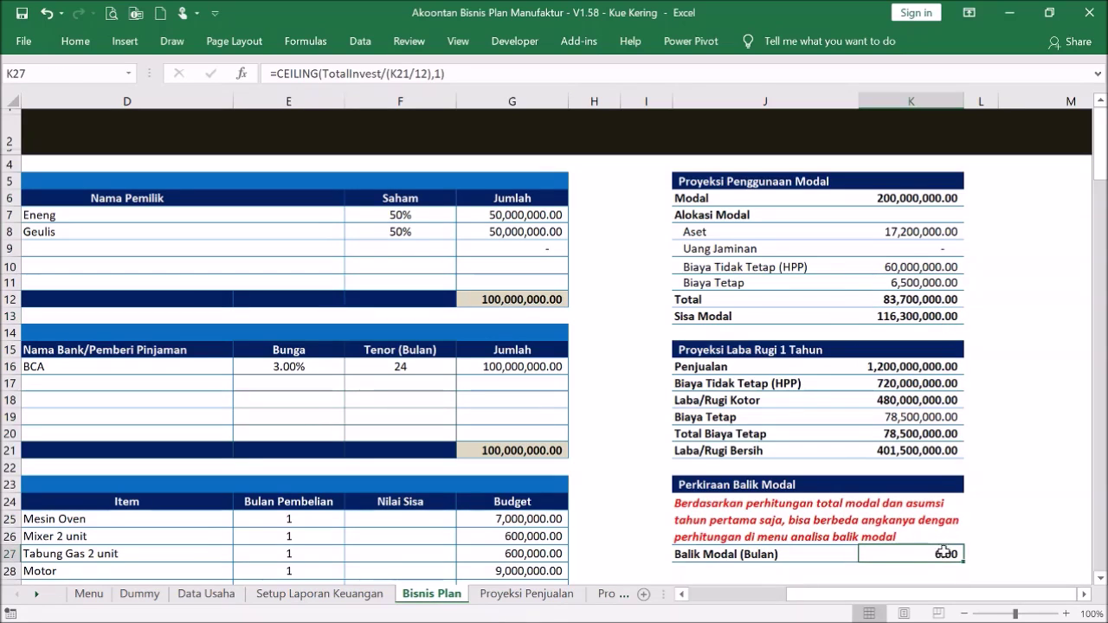
left_click(933, 451)
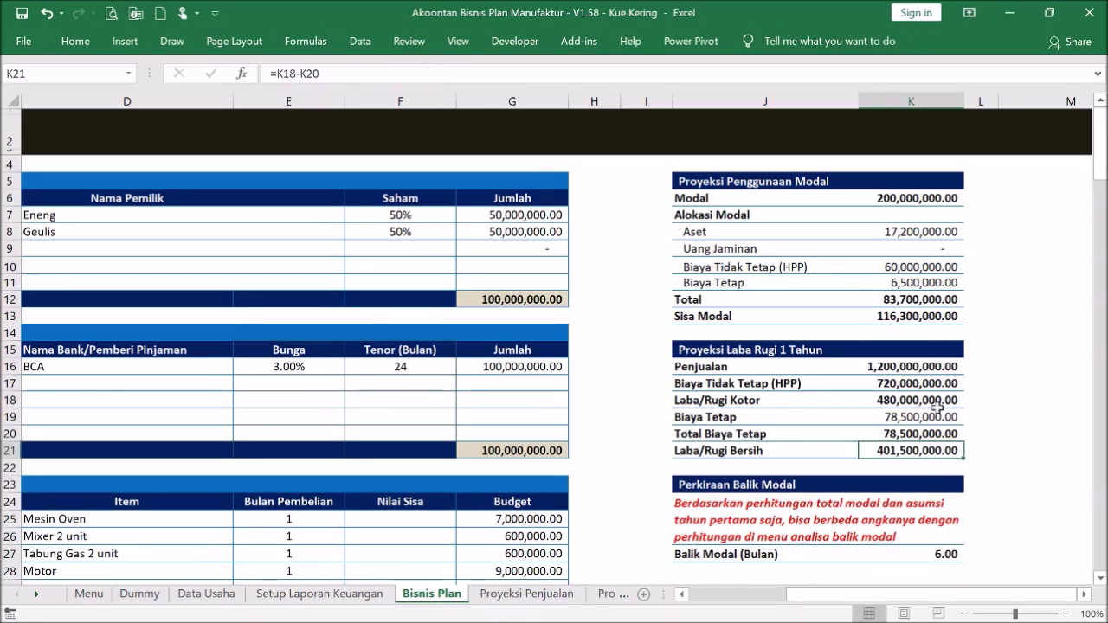
left_click(935, 198)
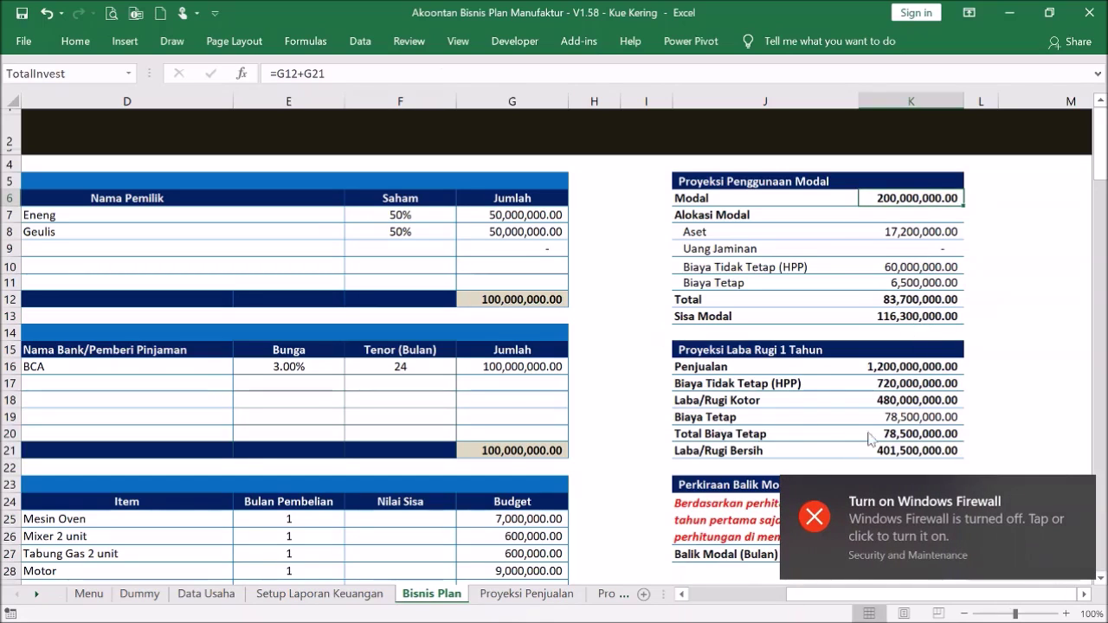
left_click(1079, 494)
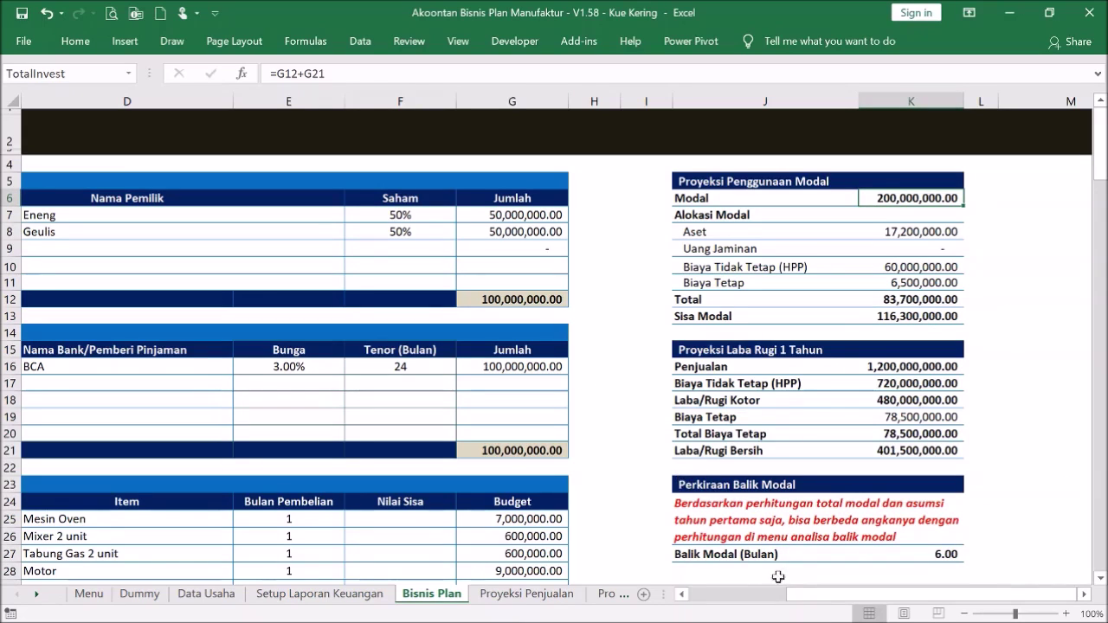
Step: Open the Balik Modal analysis from the workbook's main menu sheet and inspect the Perkiraan Balik Modal indicator
left_click_drag(807, 596, 685, 592)
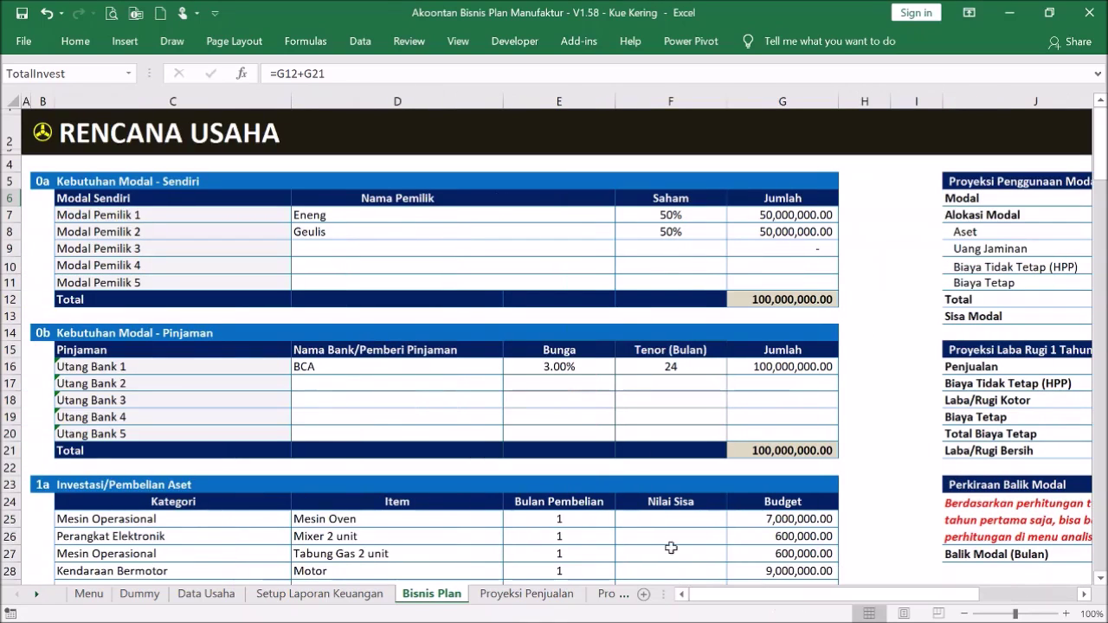
left_click(42, 133)
left_click(507, 230)
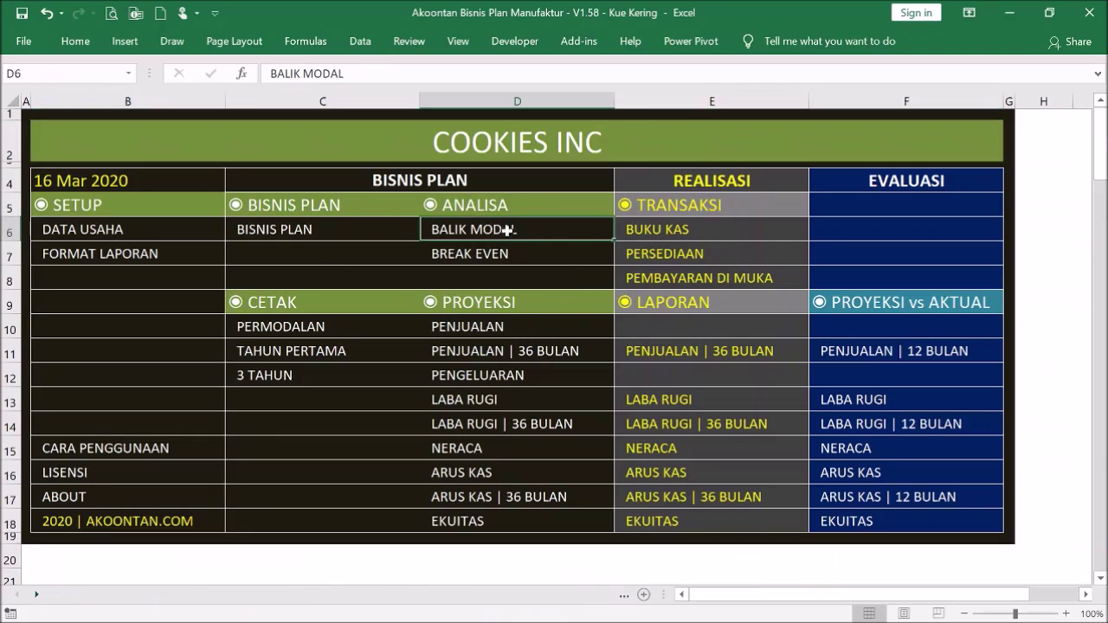
left_click(684, 199)
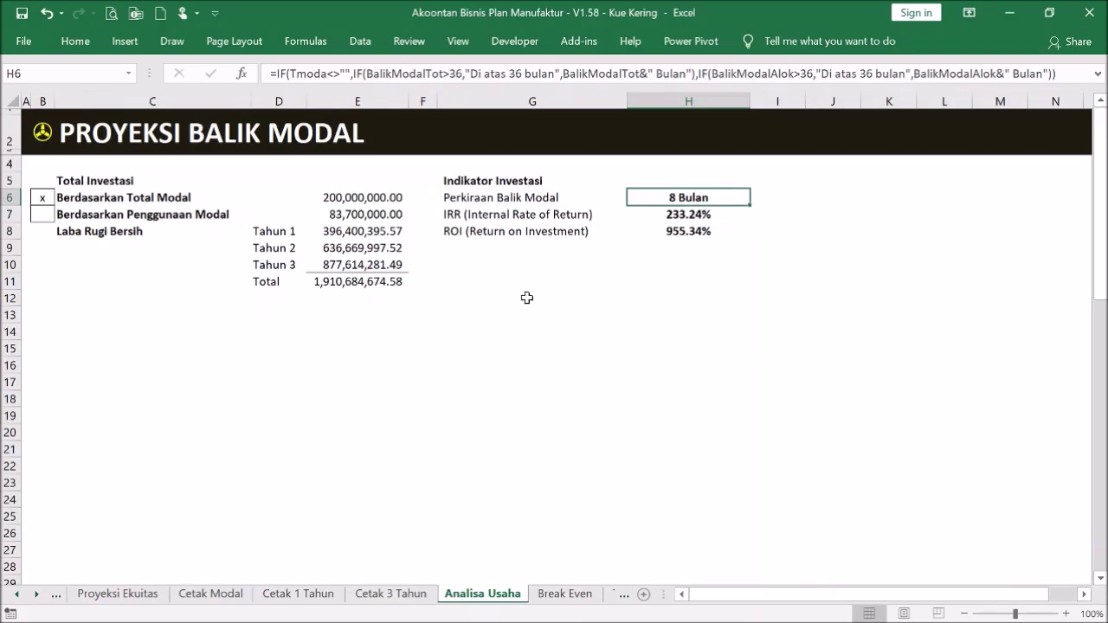
Step: Return to the Bisnis Plan sheet and check the total of the Target Penjualan - Produk table
left_click(45, 135)
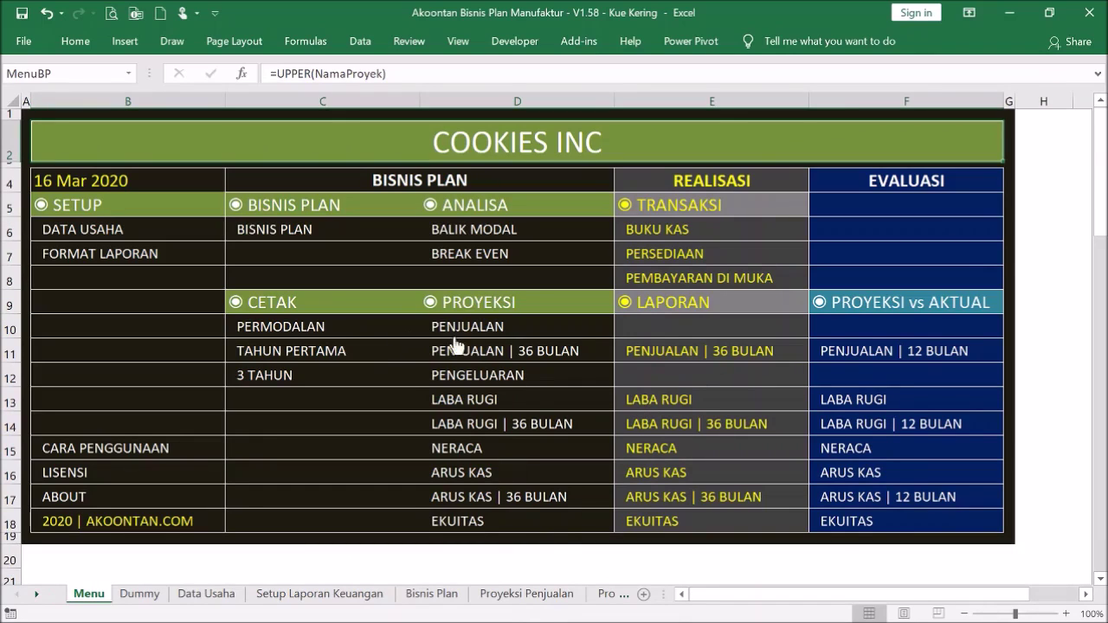
left_click(278, 239)
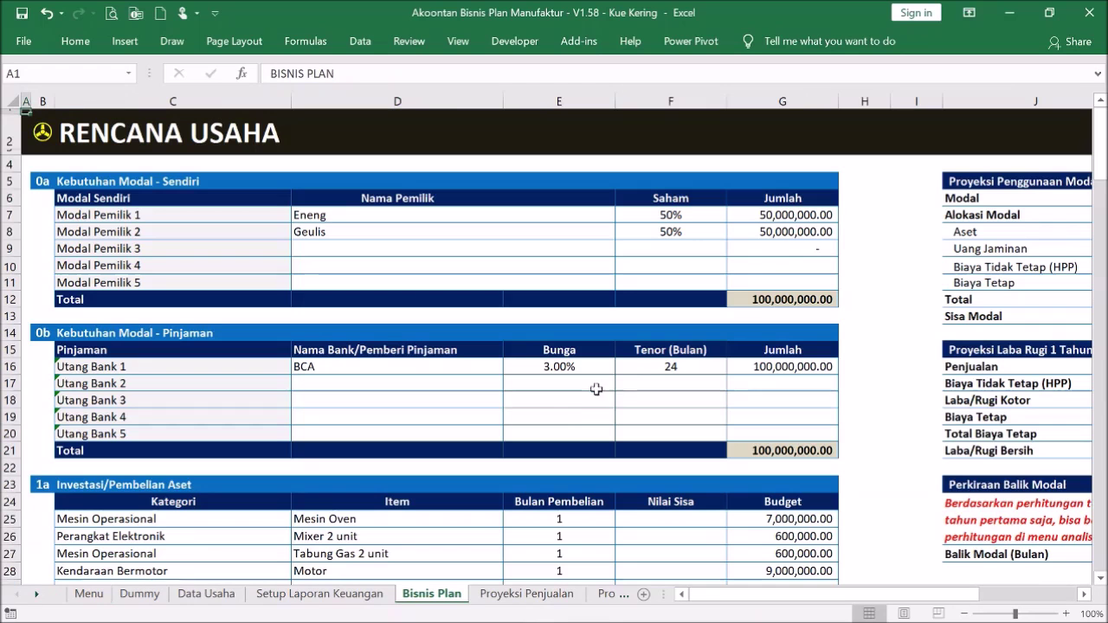
scroll(786, 394, "down", 9)
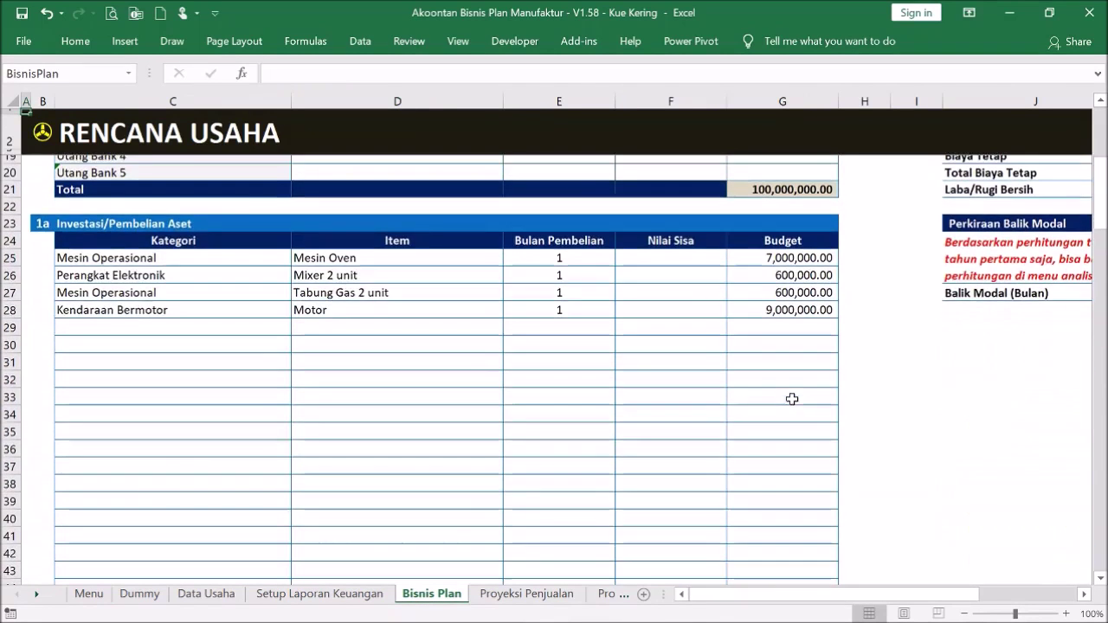
scroll(786, 394, "down", 13)
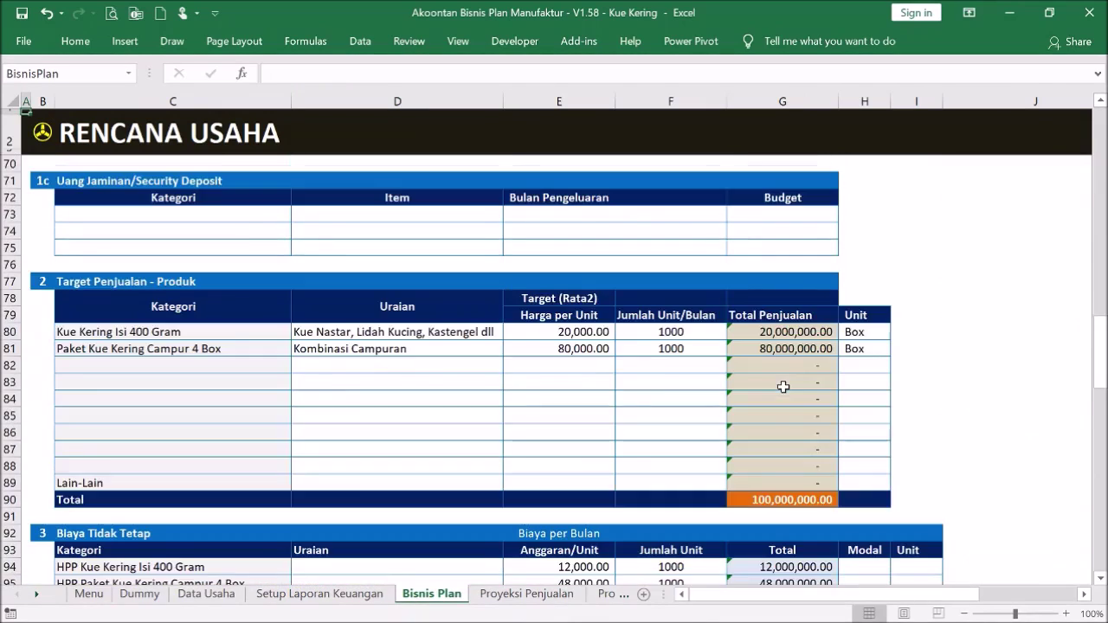
scroll(782, 386, "down", 2)
left_click(782, 400)
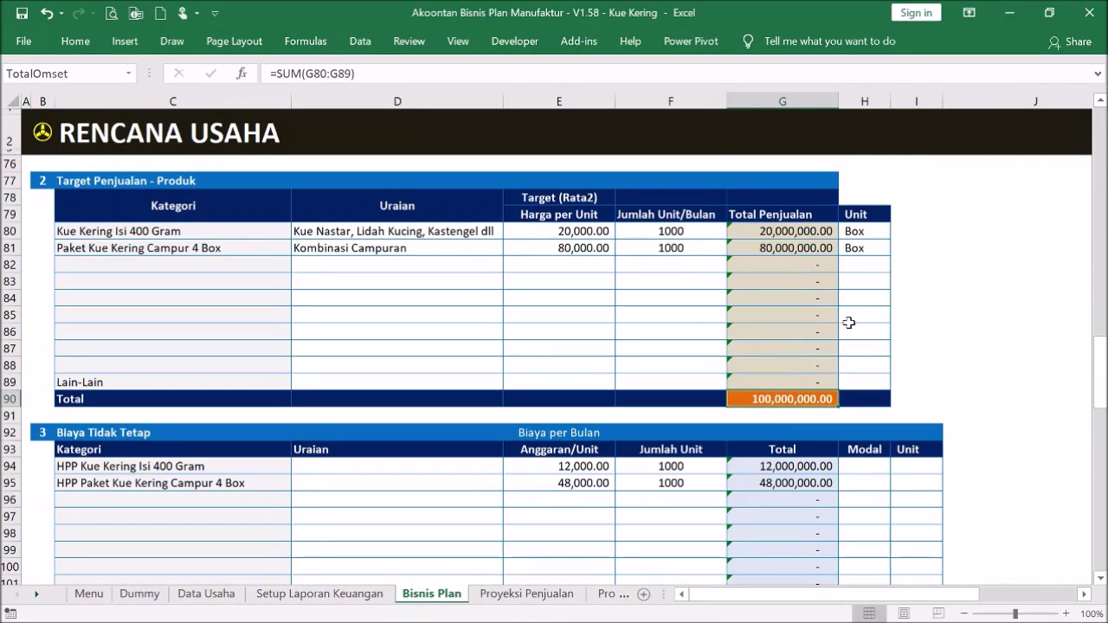
scroll(839, 331, "up", 11)
scroll(847, 330, "up", 13)
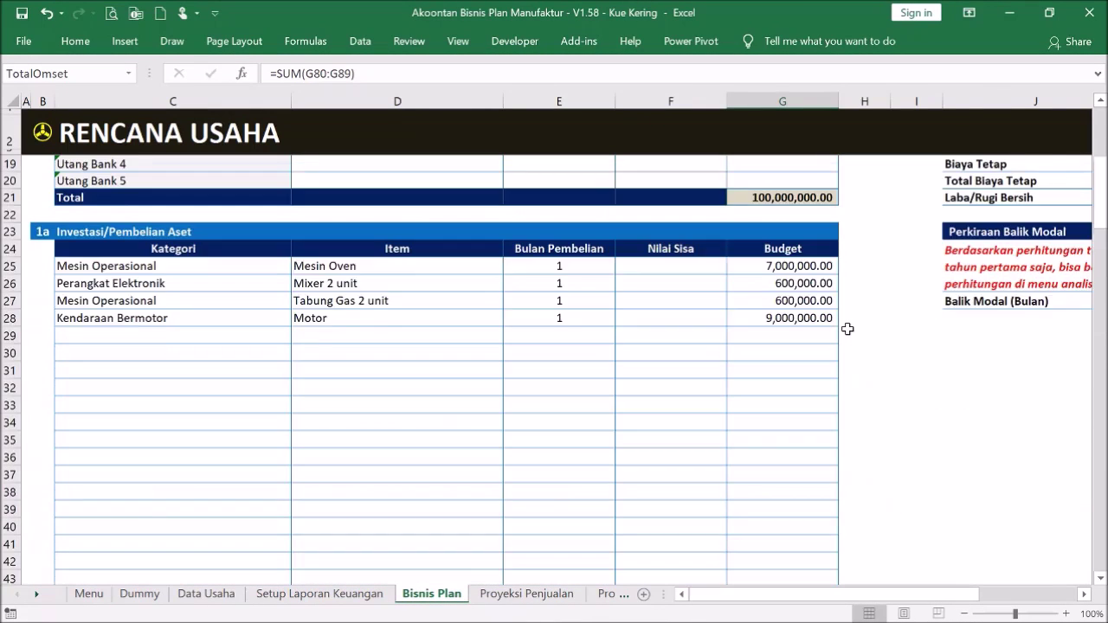
Step: Review the asset and non-asset investment tables and continue down to the Biaya Tidak Tetap section
left_click_drag(779, 595, 872, 599)
scroll(706, 407, "down", 3)
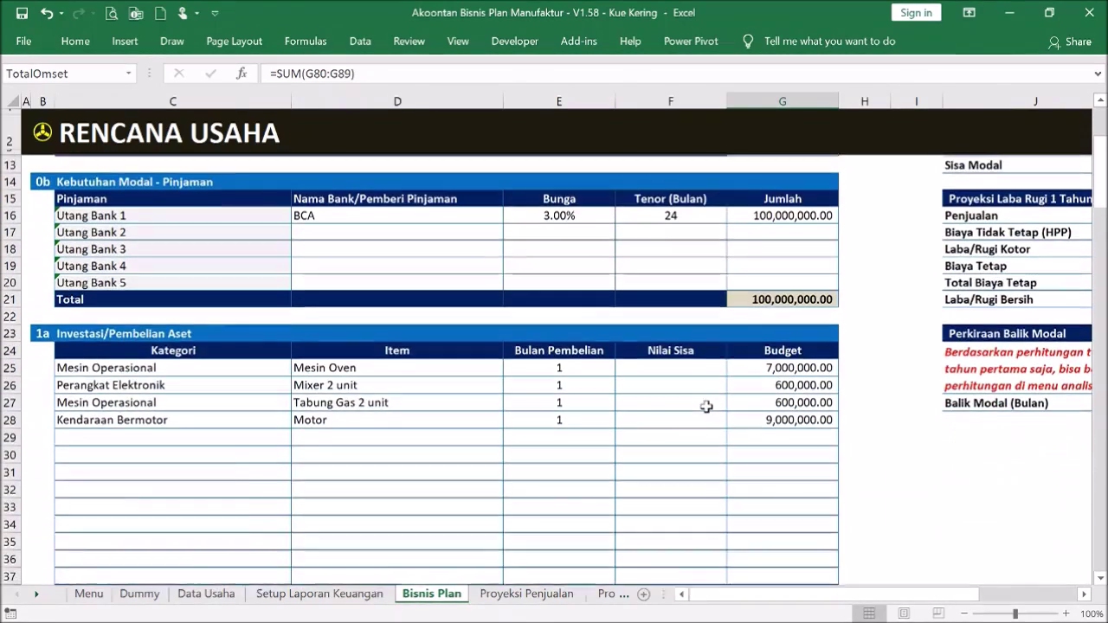
scroll(779, 487, "down", 19)
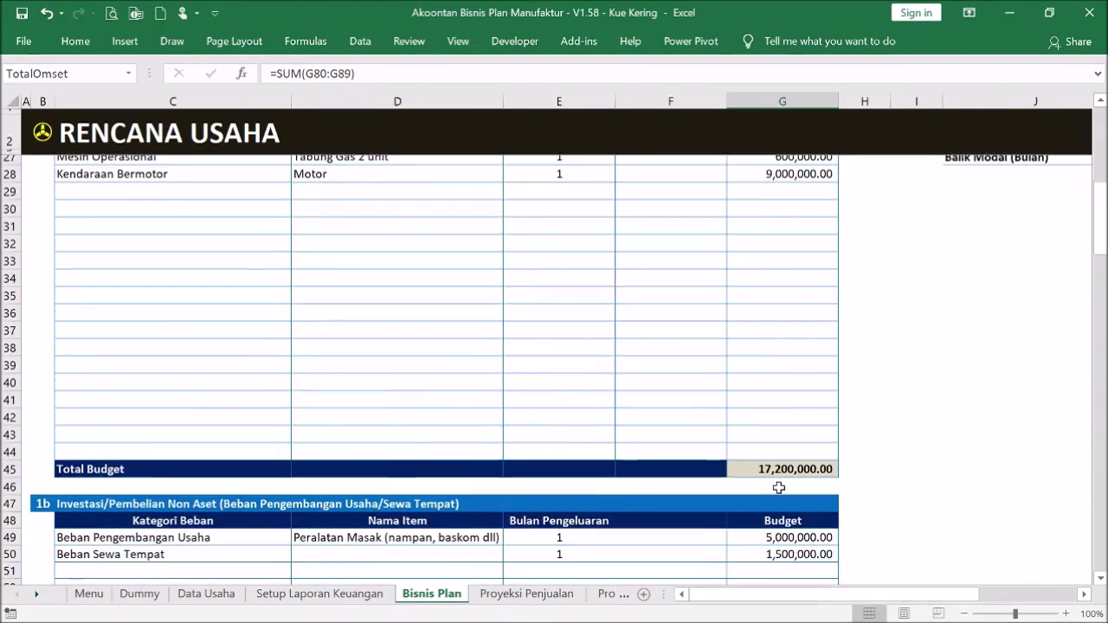
scroll(769, 471, "down", 3)
scroll(766, 463, "up", 5)
scroll(838, 378, "down", 9)
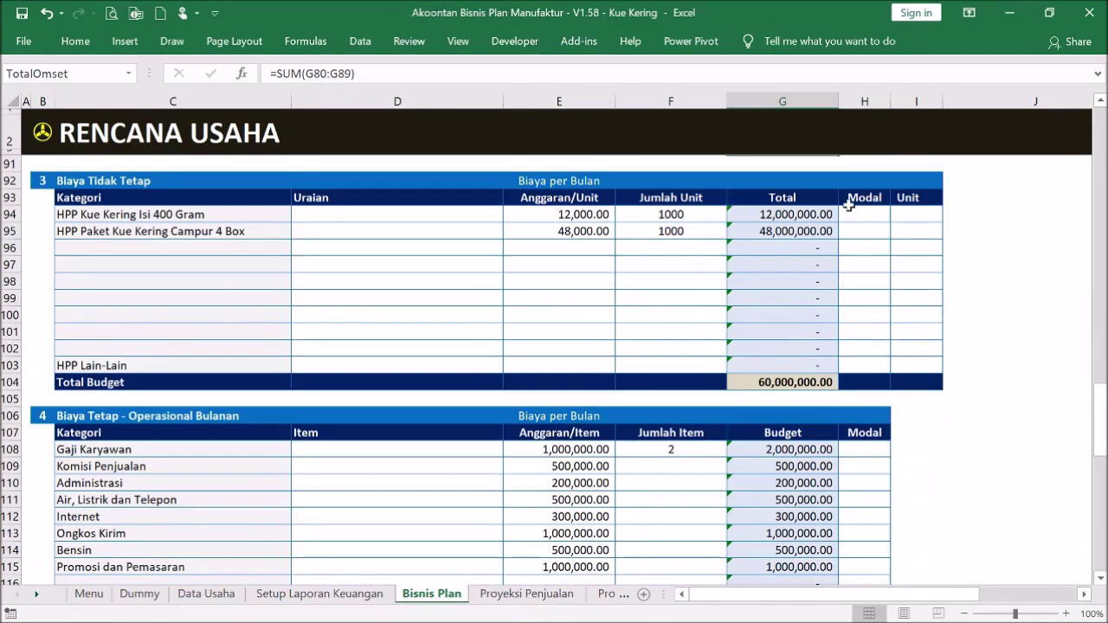
Step: Examine the Modal columns of the Biaya Tidak Tetap and Biaya Tetap - Operasional Bulanan tables
left_click_drag(849, 204, 865, 380)
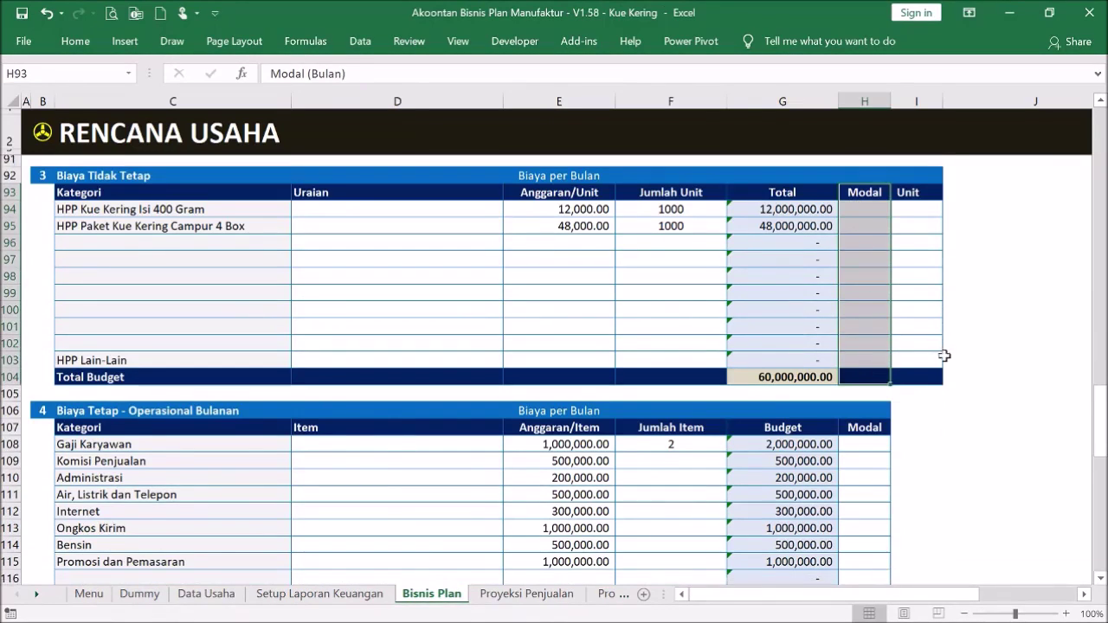
scroll(895, 346, "down", 2)
left_click_drag(879, 332, 875, 385)
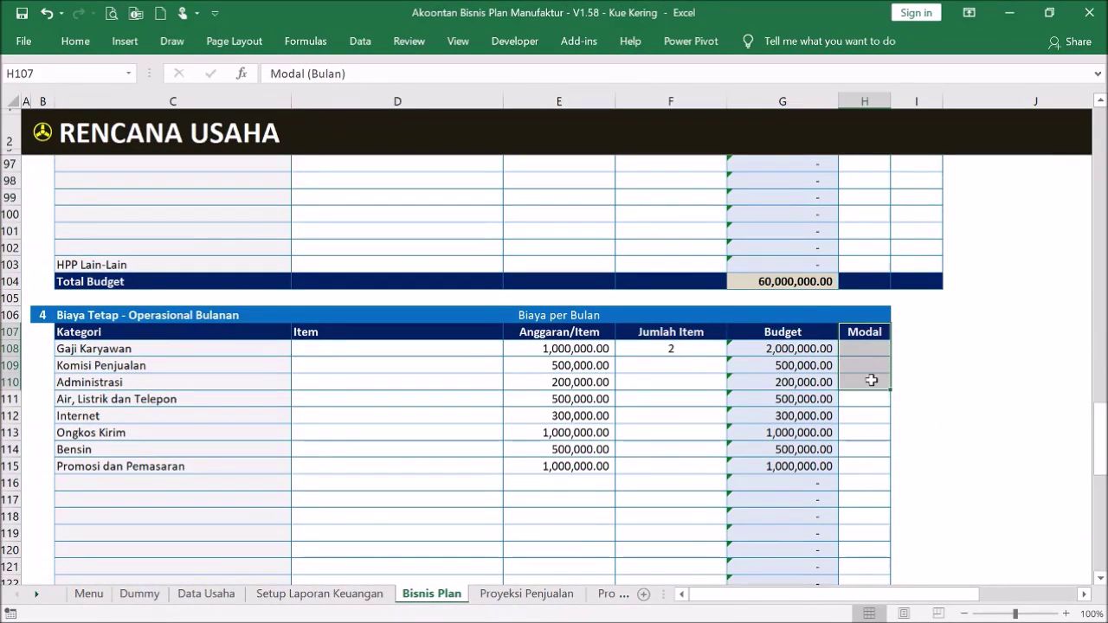
left_click(876, 382)
left_click(870, 354)
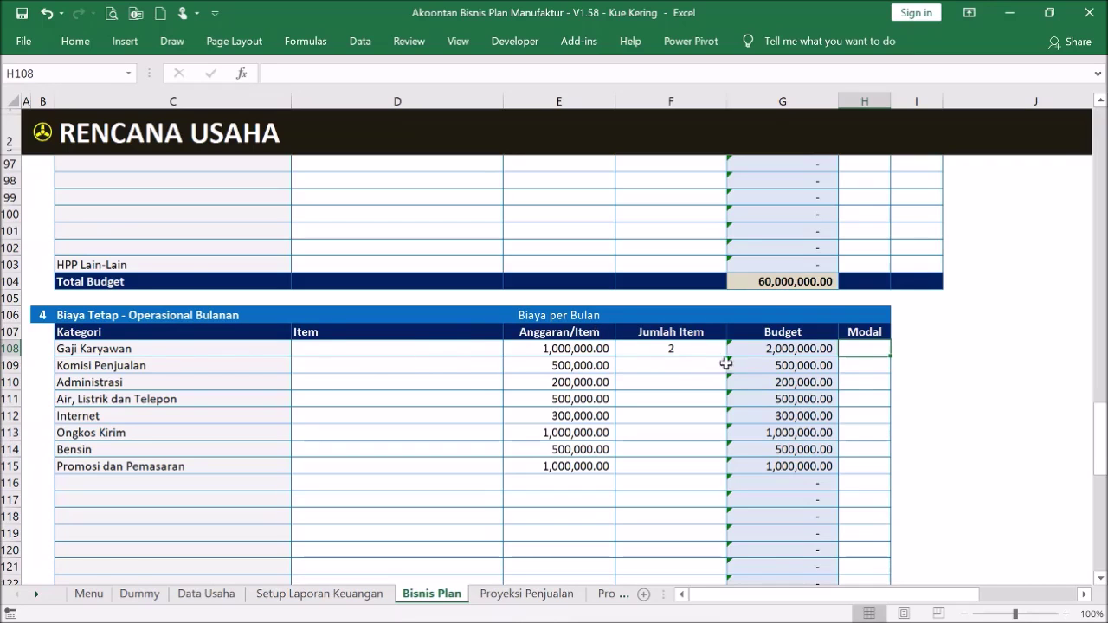
scroll(1012, 318, "up", 4)
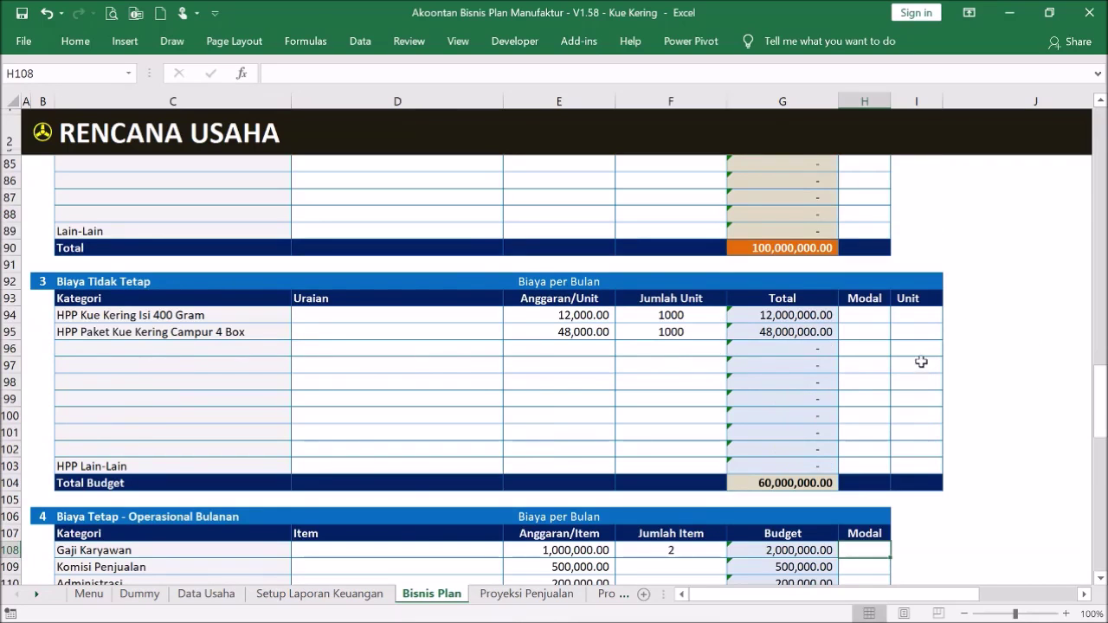
scroll(915, 359, "up", 1)
scroll(903, 358, "down", 1)
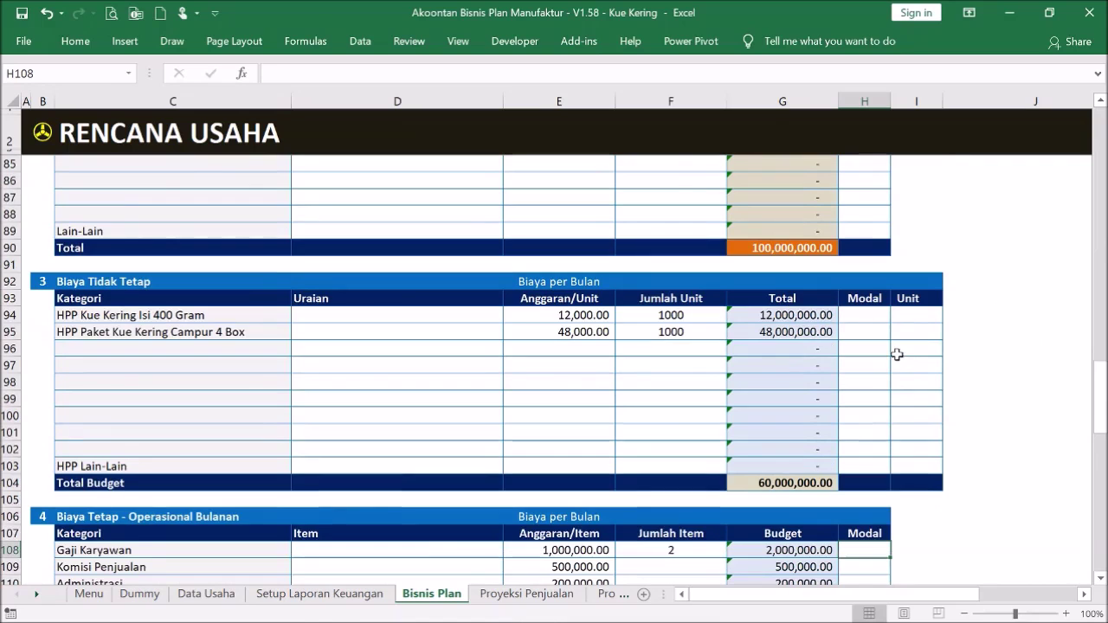
Step: Set Modal to 2 months for all eight Biaya Tetap categories, from Gaji Karyawan through Promosi dan Pemasaran
scroll(897, 354, "down", 5)
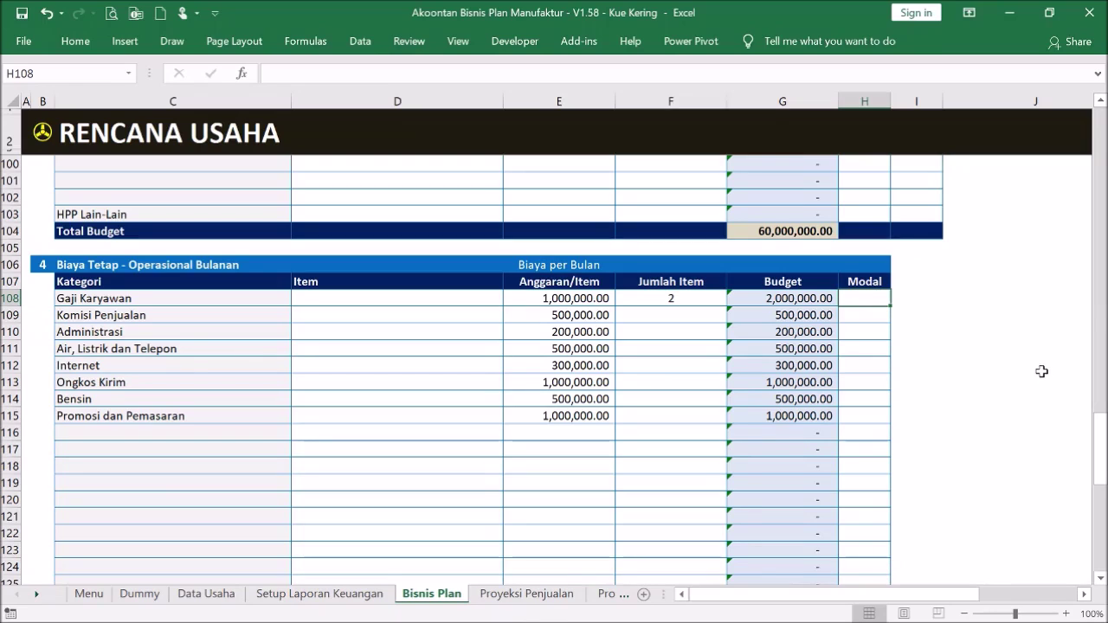
type("2")
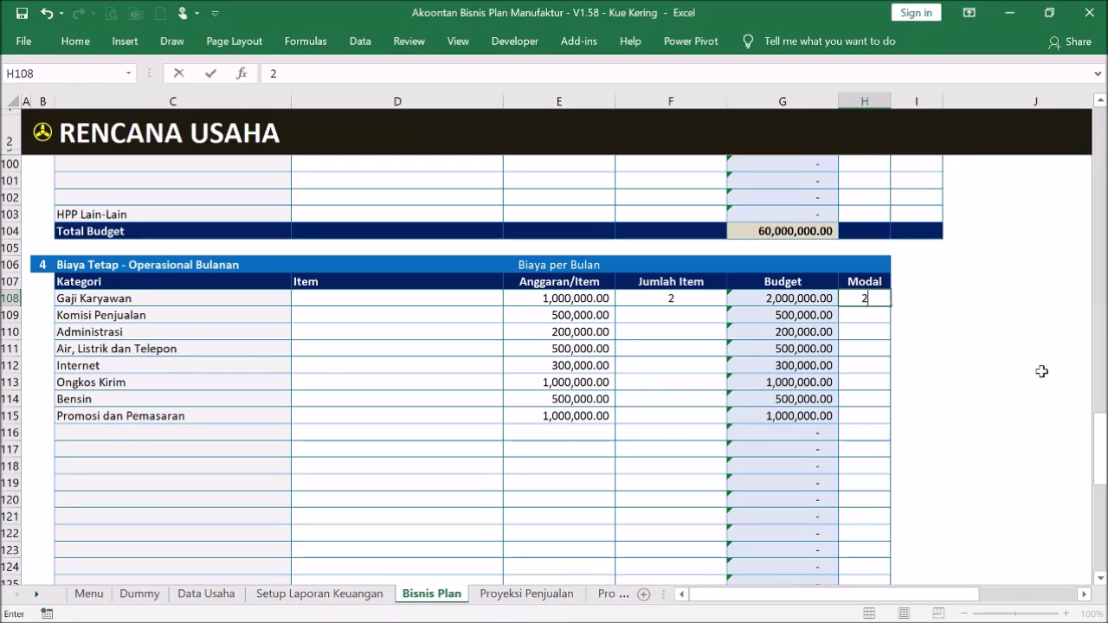
key("Return")
type("2")
key("Return")
type("2")
key("Return")
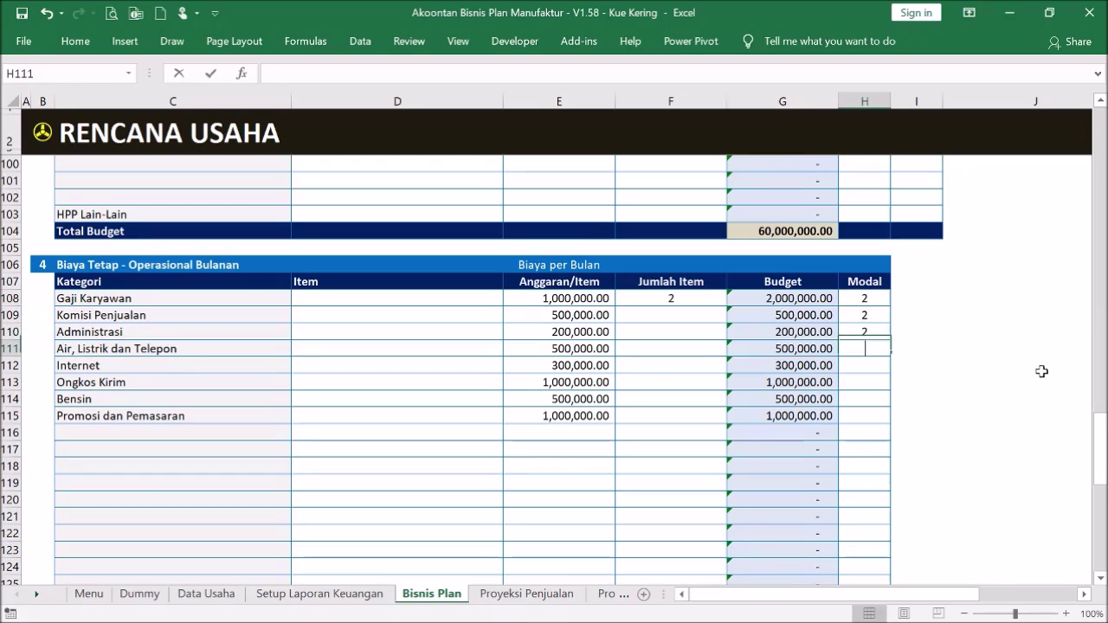
type("2")
key("Return")
type("2")
key("Return")
type("2")
key("Return")
type("2")
key("Return")
type("2")
key("Return")
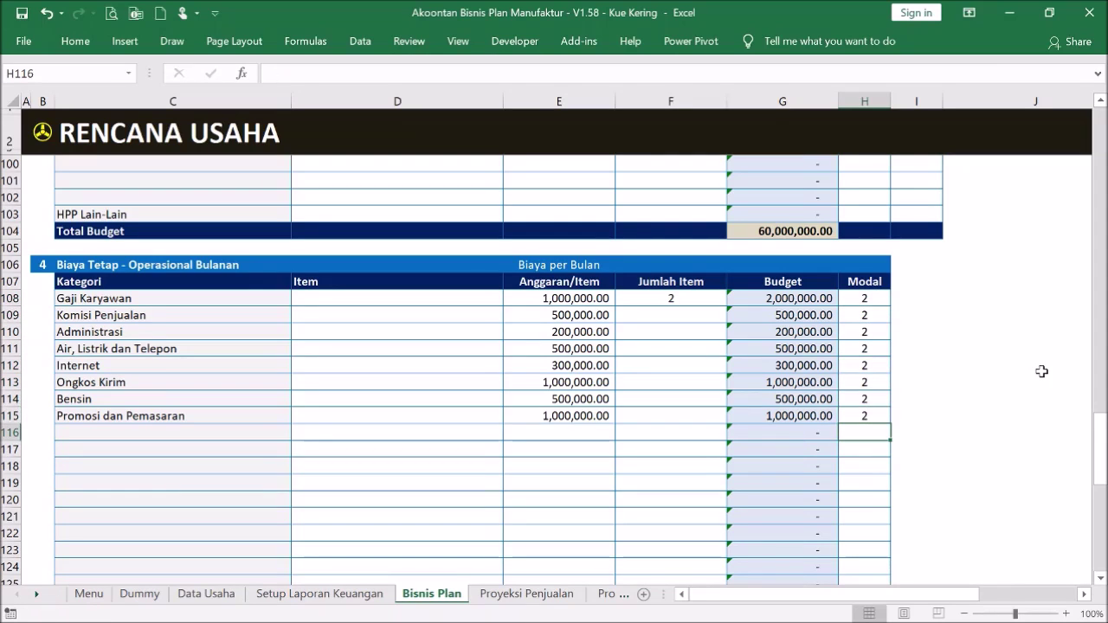
Step: Set Modal to 1 month for both HPP cookie product rows in the Biaya Tidak Tetap table
scroll(992, 339, "up", 5)
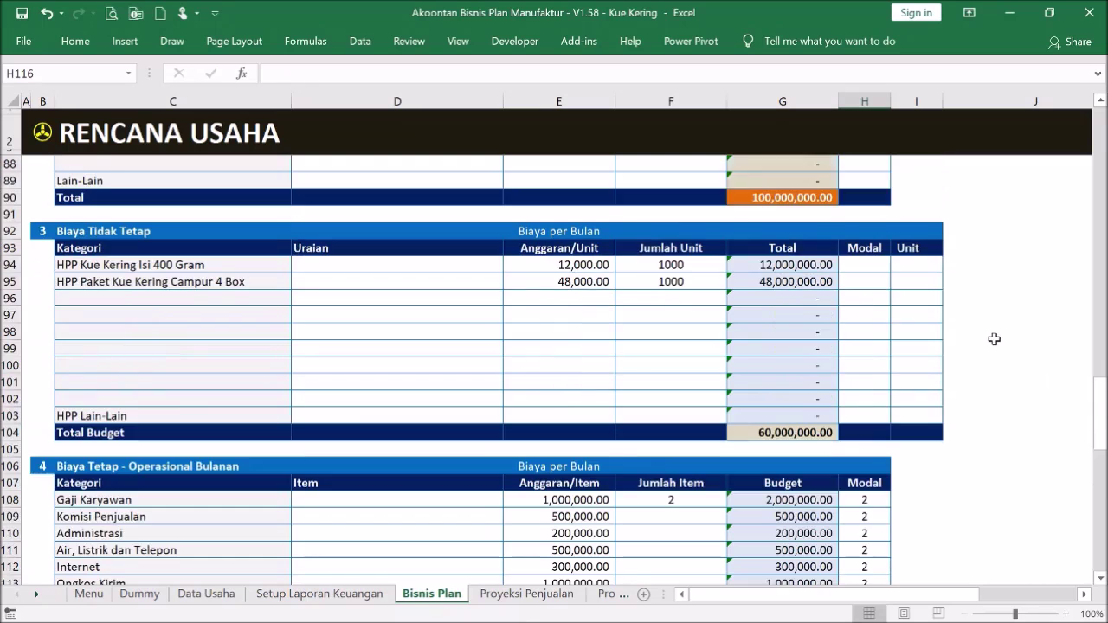
scroll(992, 340, "up", 4)
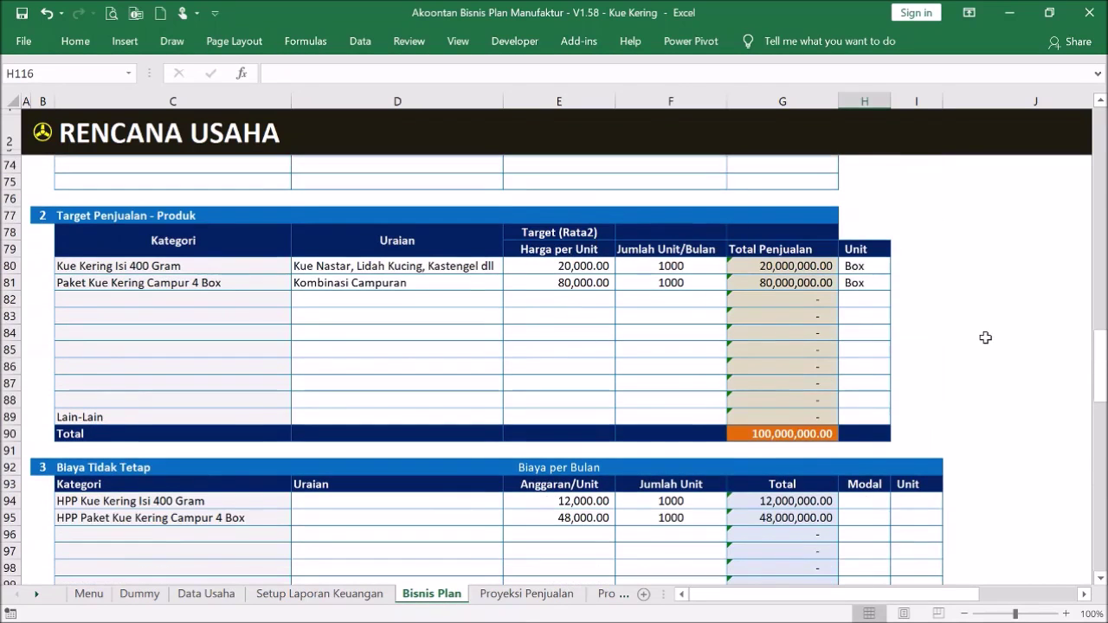
scroll(985, 336, "down", 5)
left_click(872, 266)
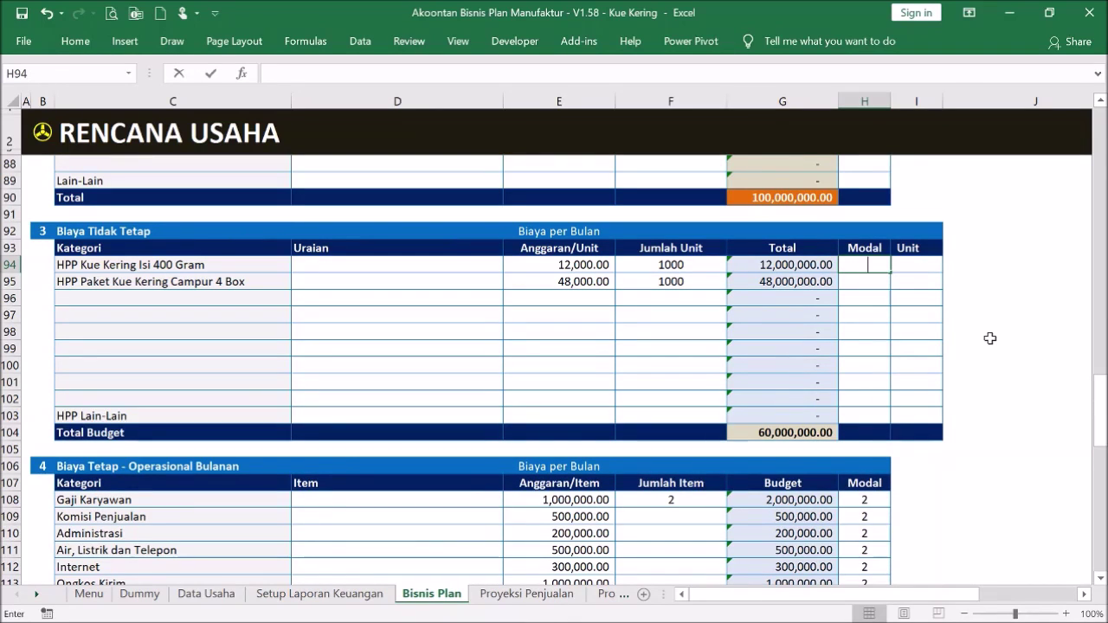
type("1")
key("Return")
type("1")
key("Return")
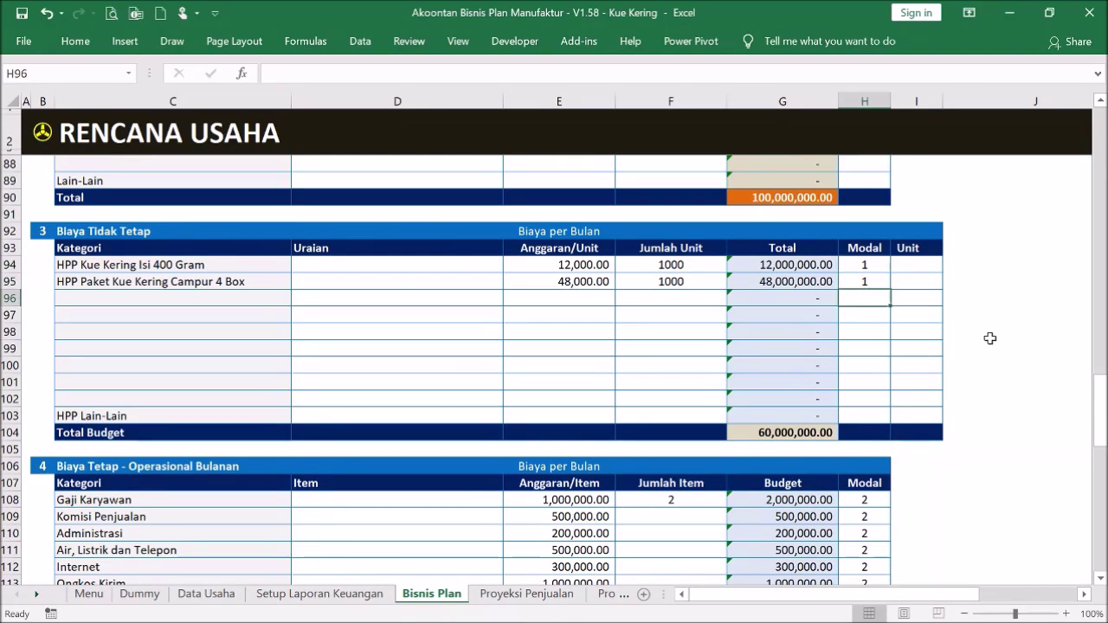
Step: Examine the Proyeksi Penggunaan Modal summary, checking the formulas for Biaya Tidak Tetap (HPP), Biaya Tetap, Total and Modal
scroll(989, 339, "up", 20)
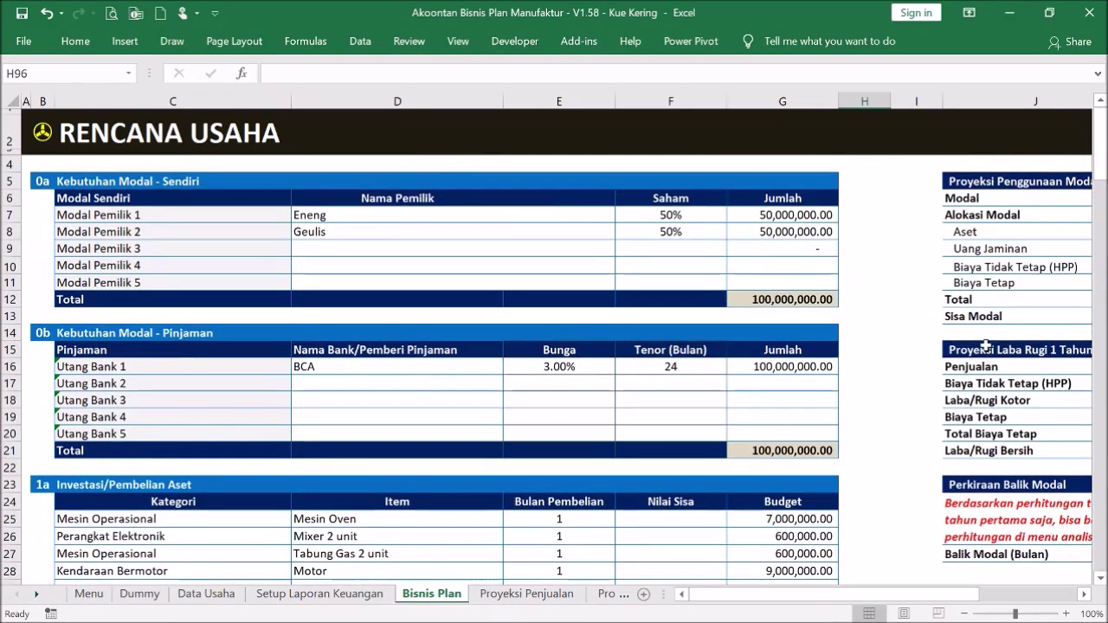
left_click_drag(905, 594, 999, 595)
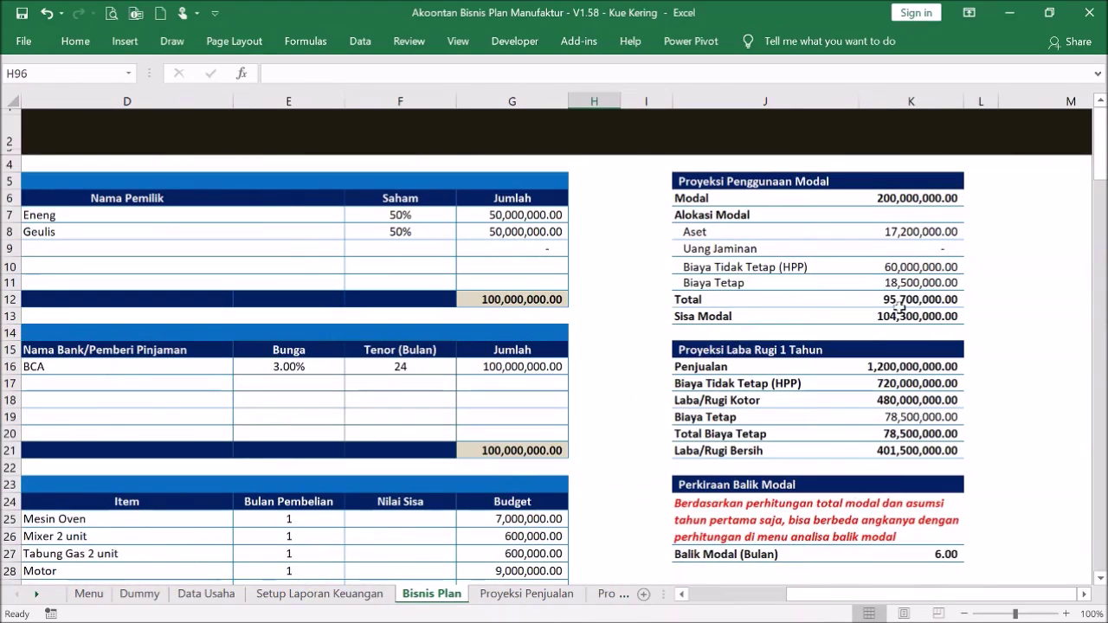
left_click(917, 268)
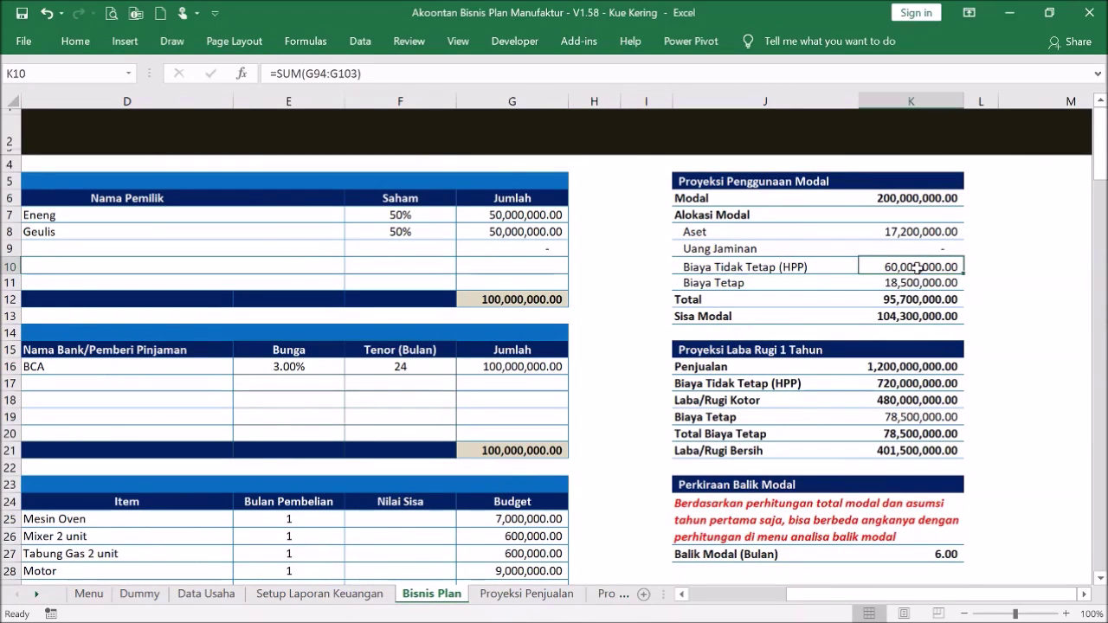
left_click(931, 283)
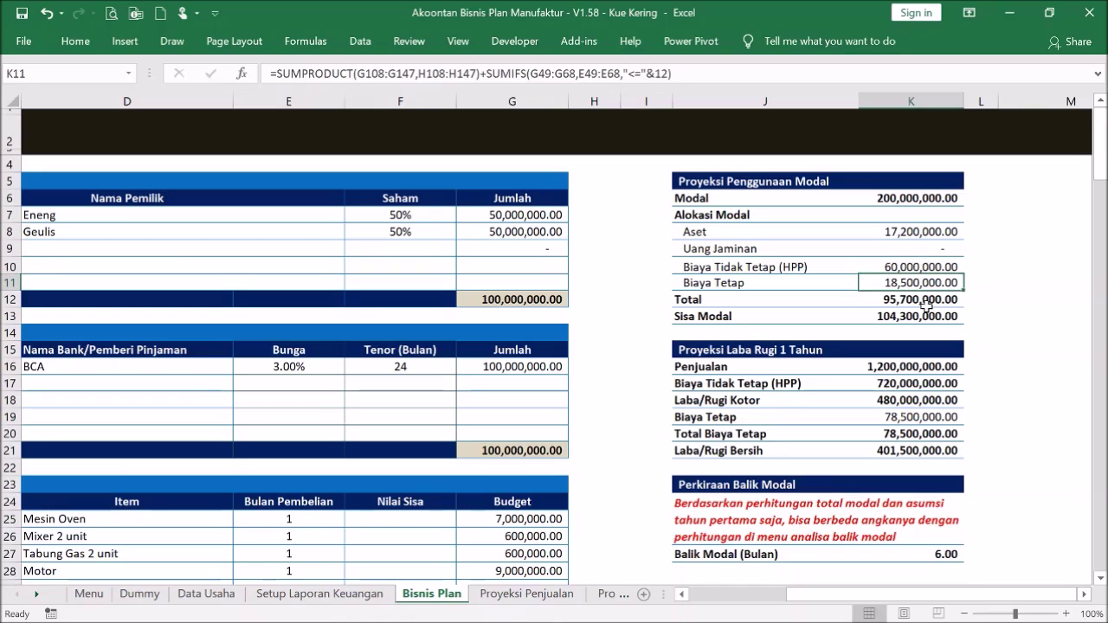
left_click(922, 300)
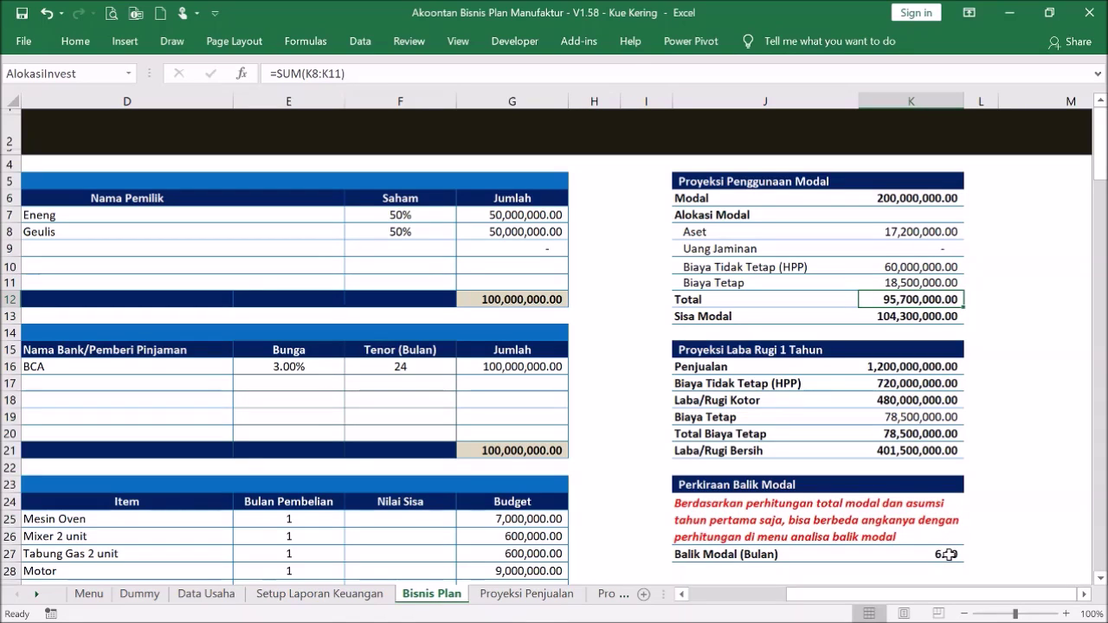
left_click(884, 197)
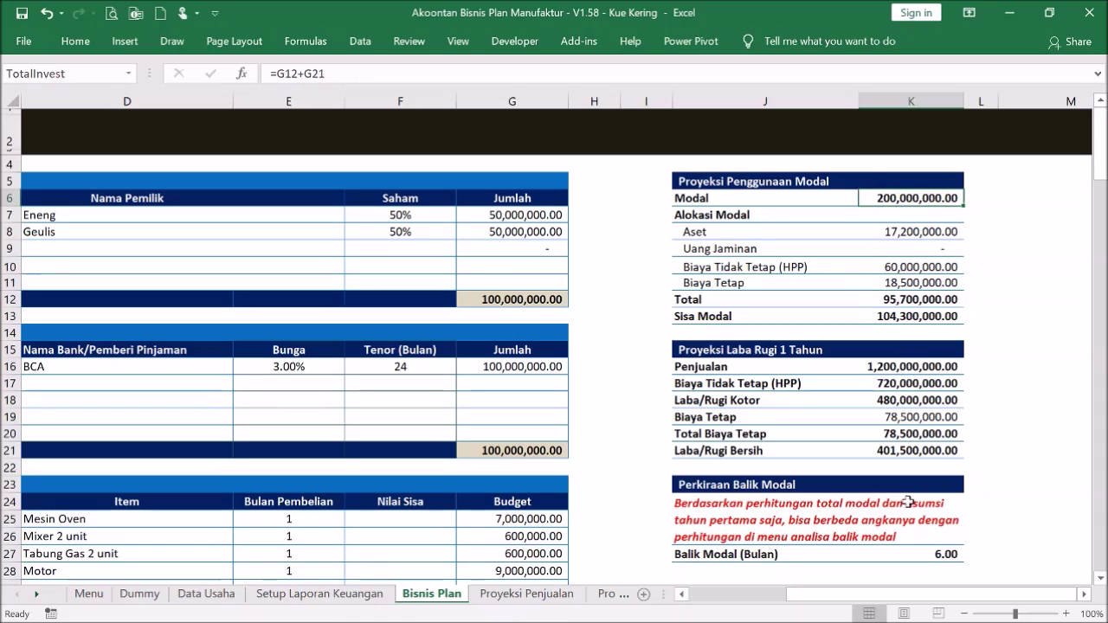
left_click(900, 298)
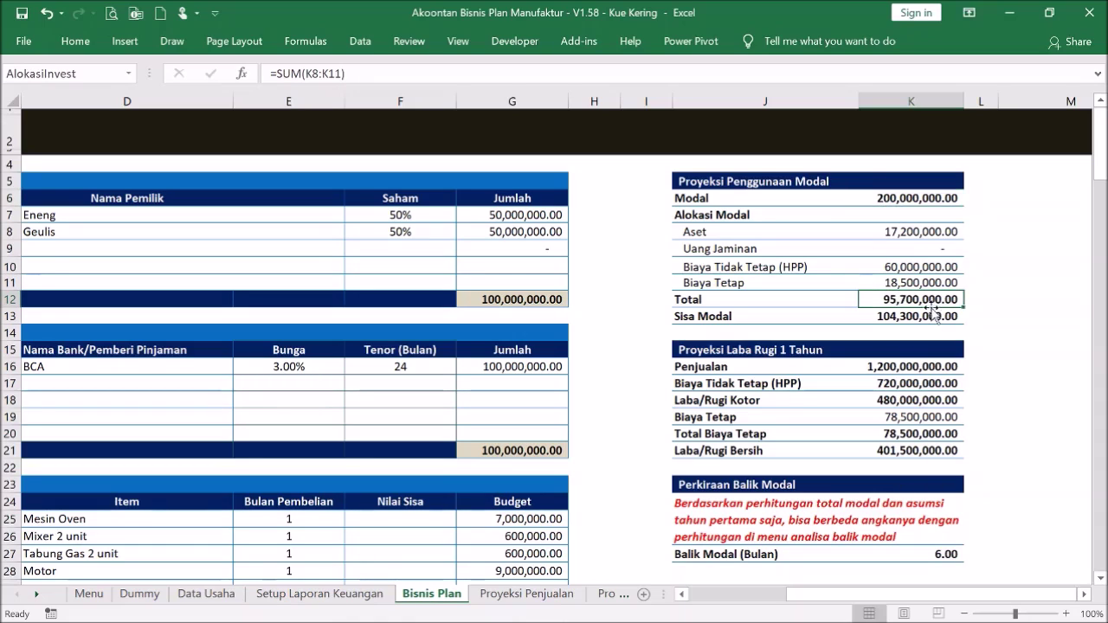
Step: Go through the workbook's main menu to the Balik Modal analysis and check the Perkiraan Balik Modal formula
left_click(740, 594)
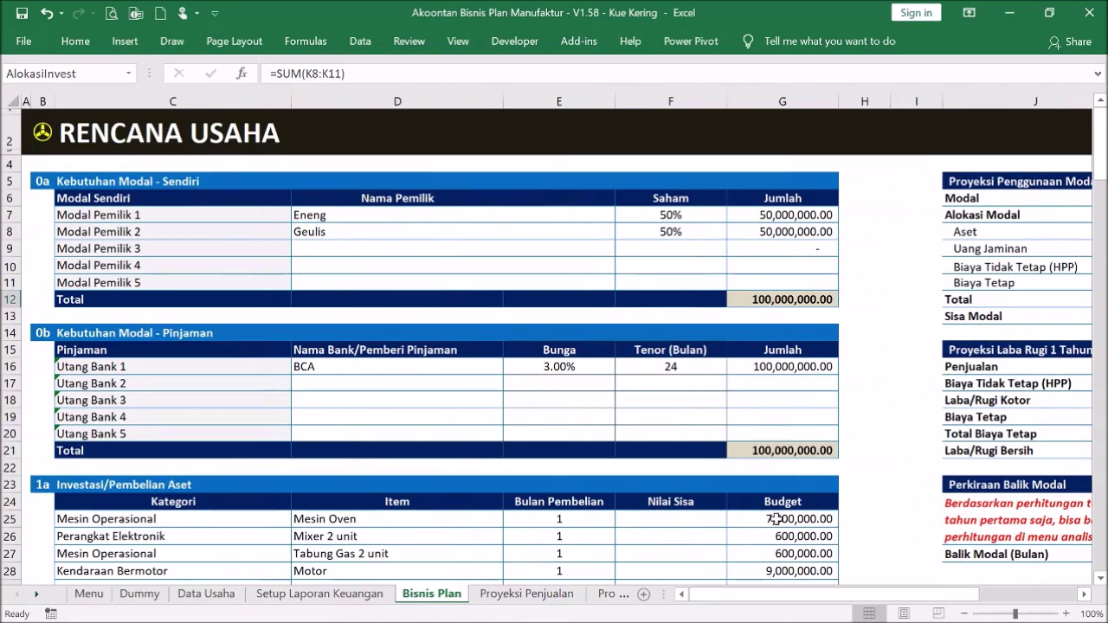
left_click(41, 134)
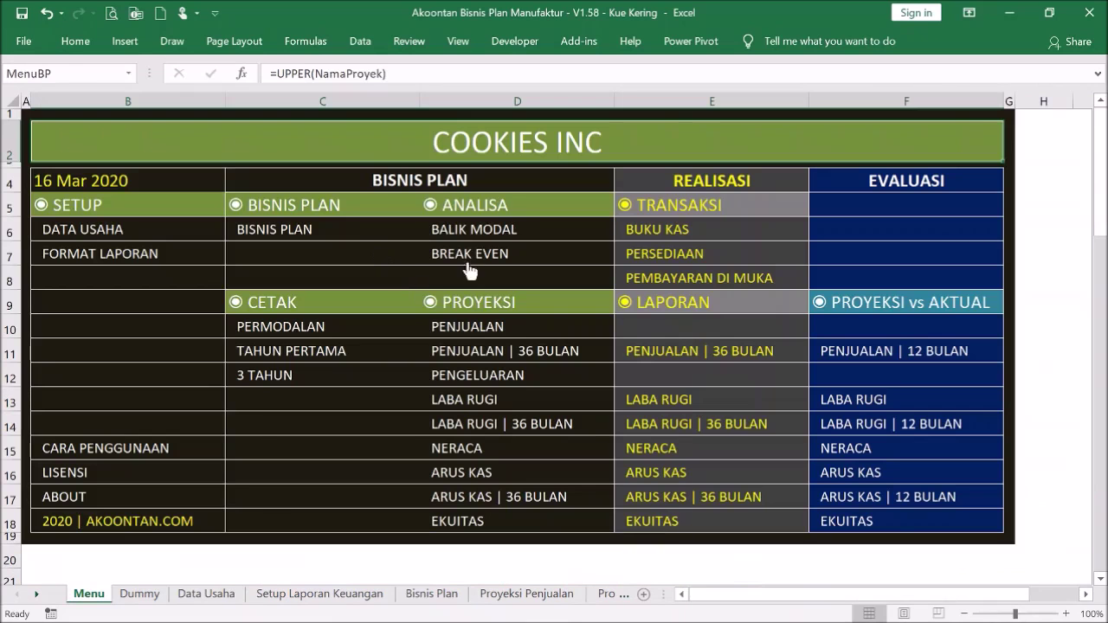
left_click(477, 239)
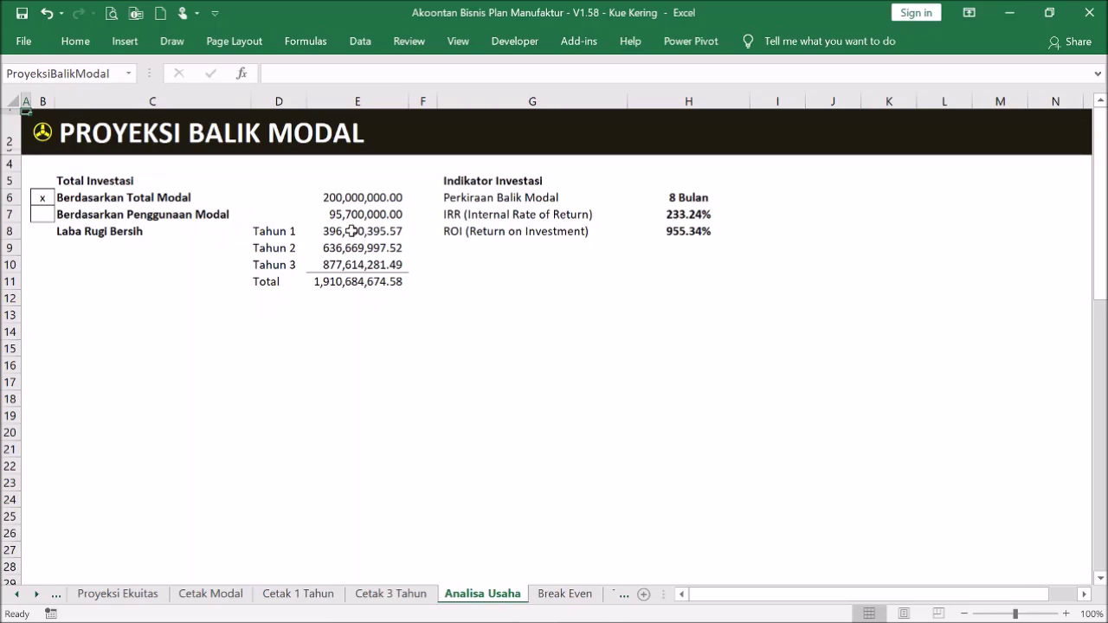
left_click(679, 200)
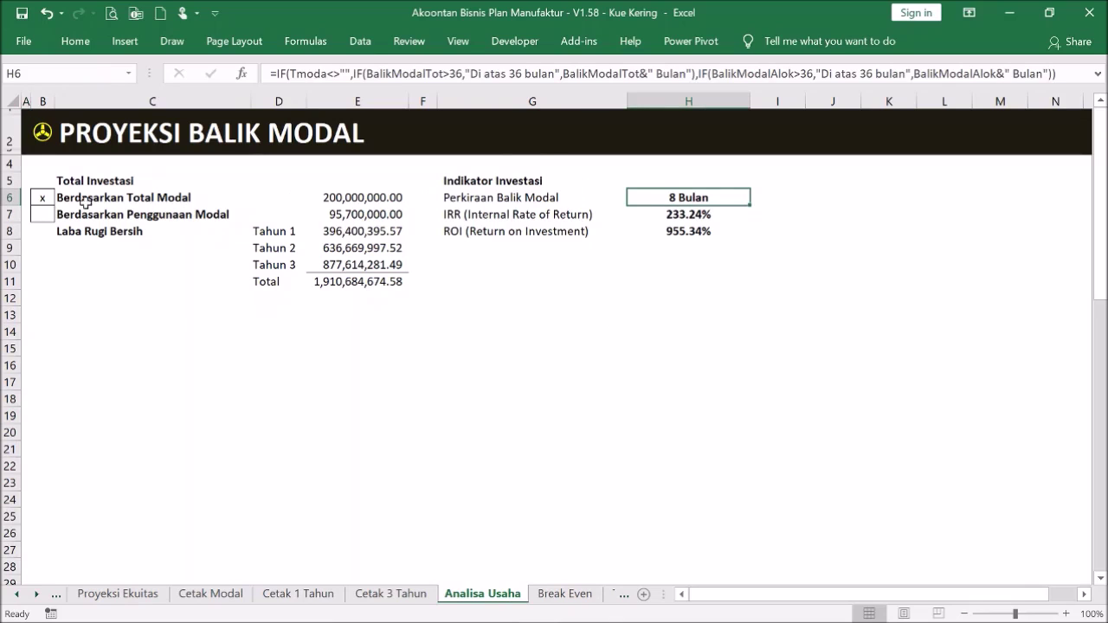
Step: Switch the payback basis to Berdasarkan Penggunaan Modal by moving the x mark from Berdasarkan Total Modal
left_click(44, 198)
key("BackSpace")
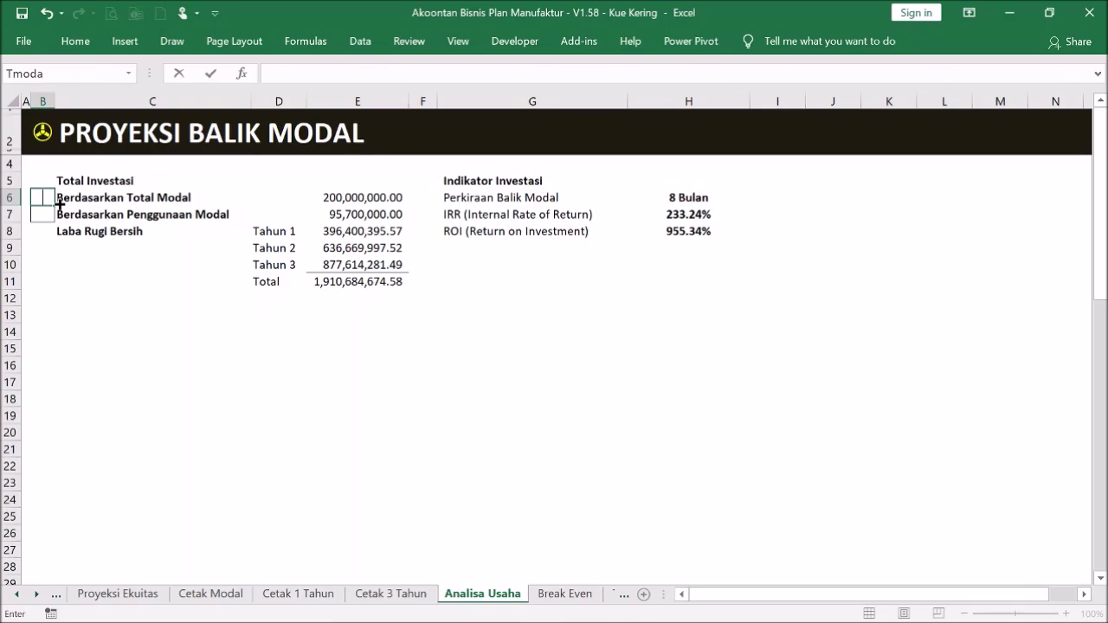
left_click(44, 216)
type("x")
key("Return")
left_click(139, 369)
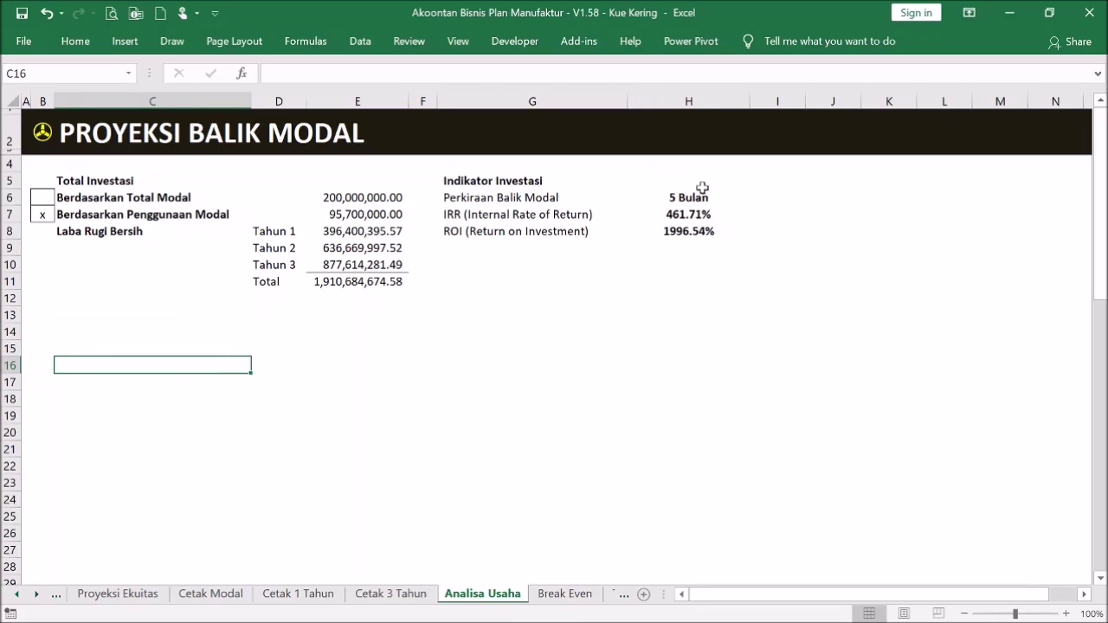
left_click(41, 219)
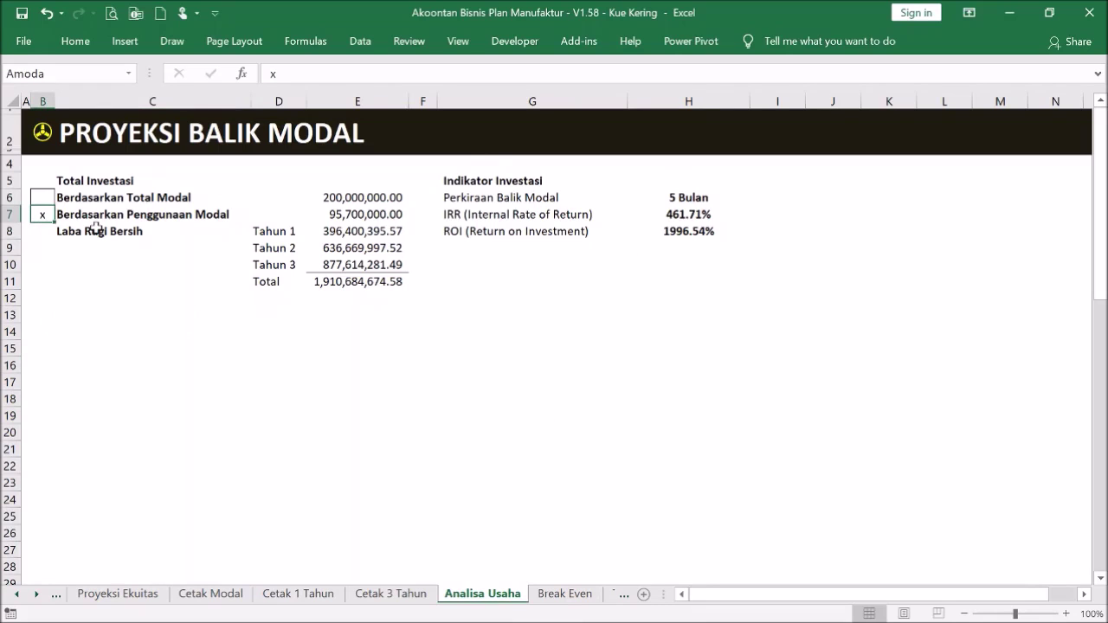
Step: Leave the payback analysis, revisit the Bisnis Plan sheet and return to the workbook's main menu
left_click(43, 134)
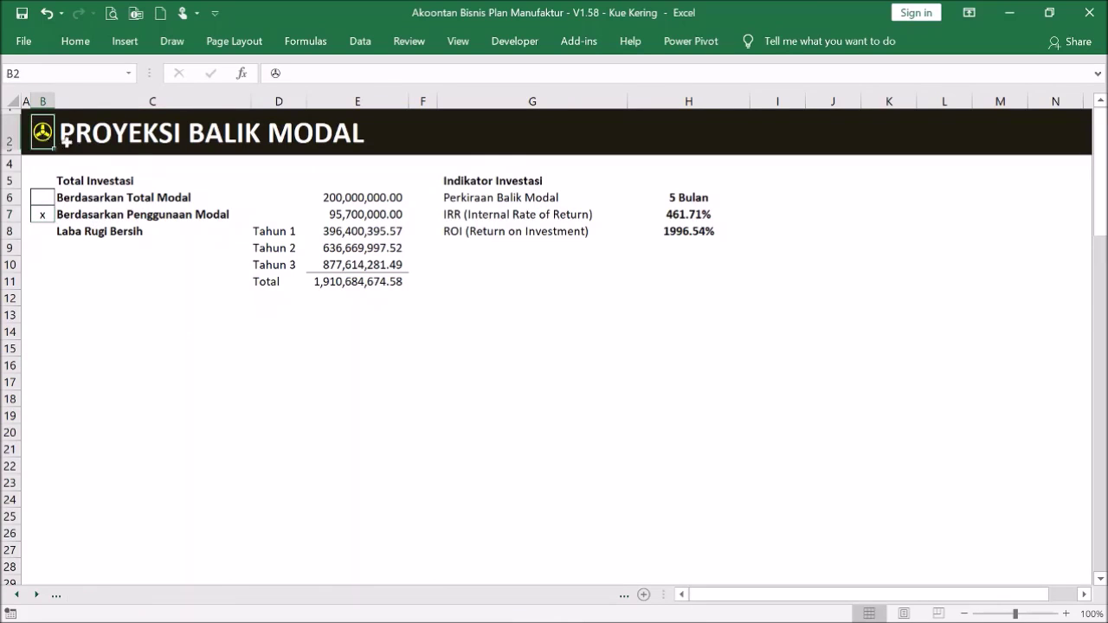
left_click(284, 229)
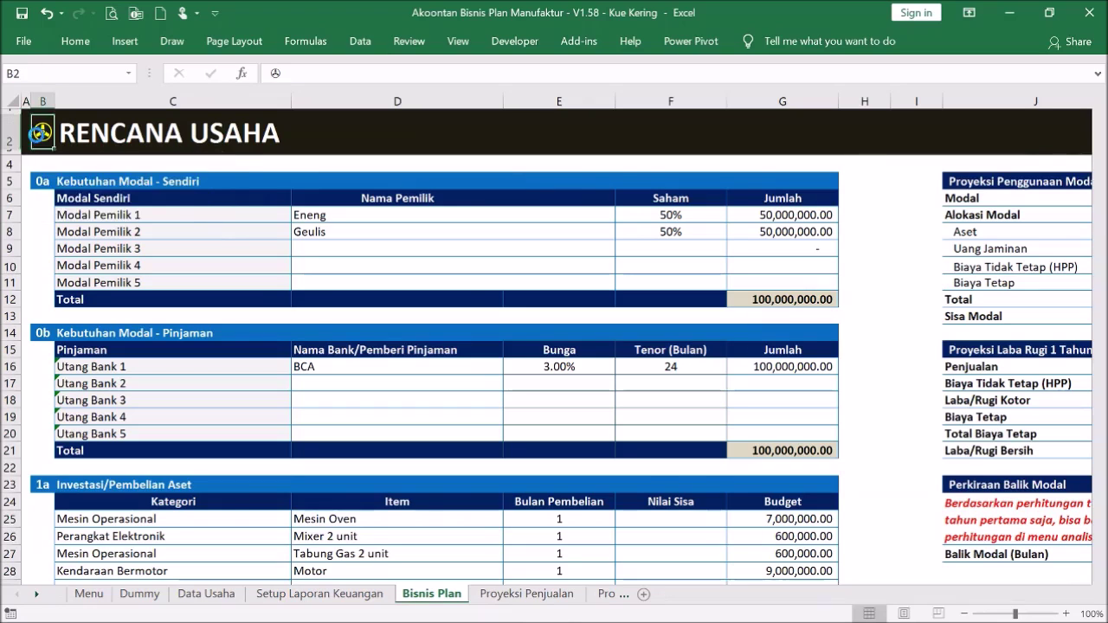
left_click(40, 139)
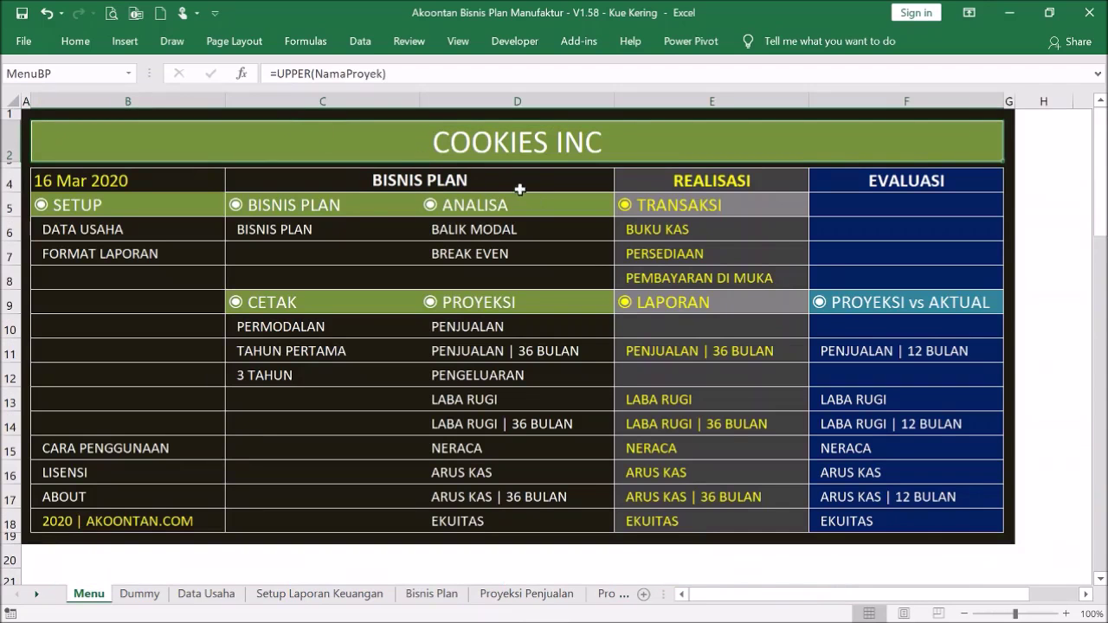